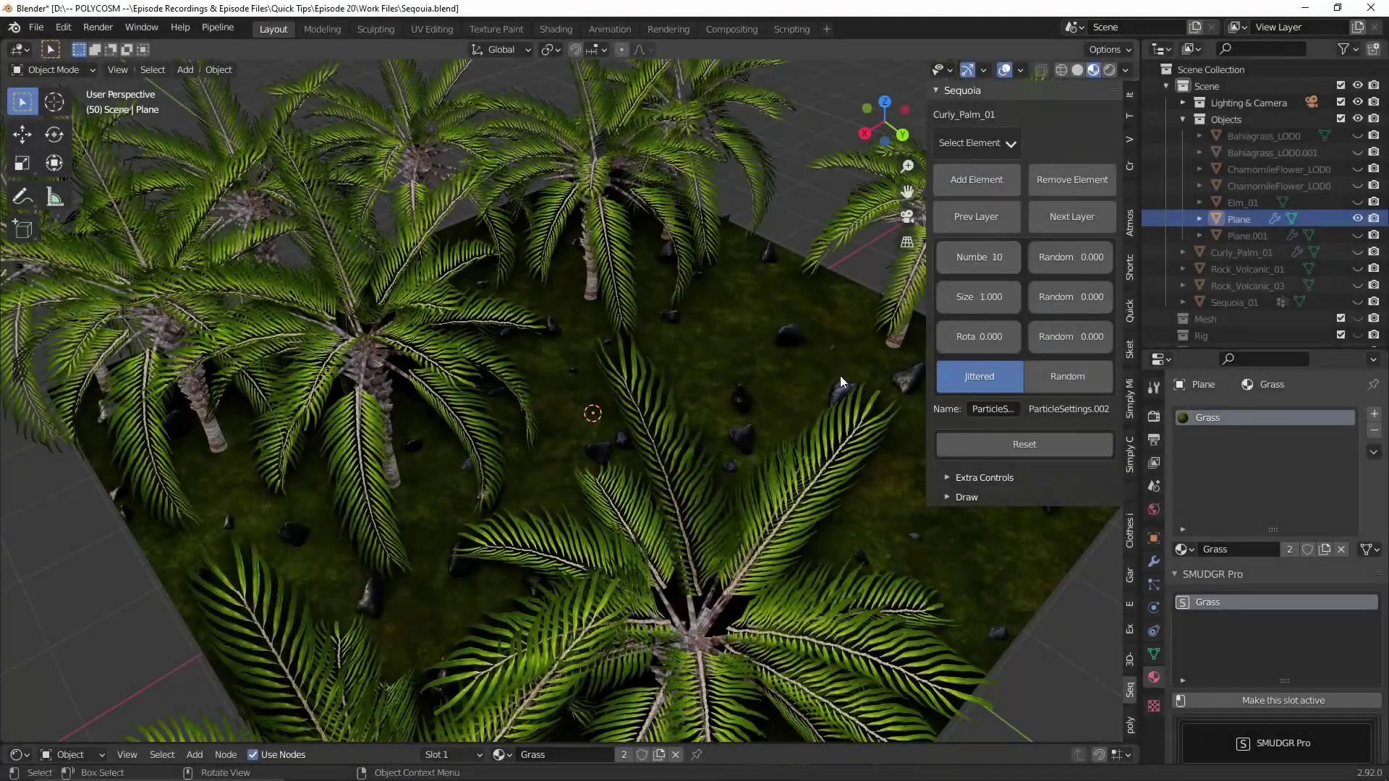
Set the palm layer's size randomness to 0.466 and its rotation randomness to 1.051.
{"action": "middle_click_drag", "start_coordinate": [840, 375], "coordinate": [753, 315]}
{"action": "mouse_move", "coordinate": [1063, 256]}
{"action": "left_mouse_down"}
{"action": "mouse_move", "coordinate": [1085, 297]}
{"action": "mouse_move", "coordinate": [1107, 297]}
{"action": "mouse_move", "coordinate": [1042, 257]}
{"action": "left_mouse_up"}
{"action": "left_click_drag", "start_coordinate": [1063, 336], "coordinate": [1100, 337]}
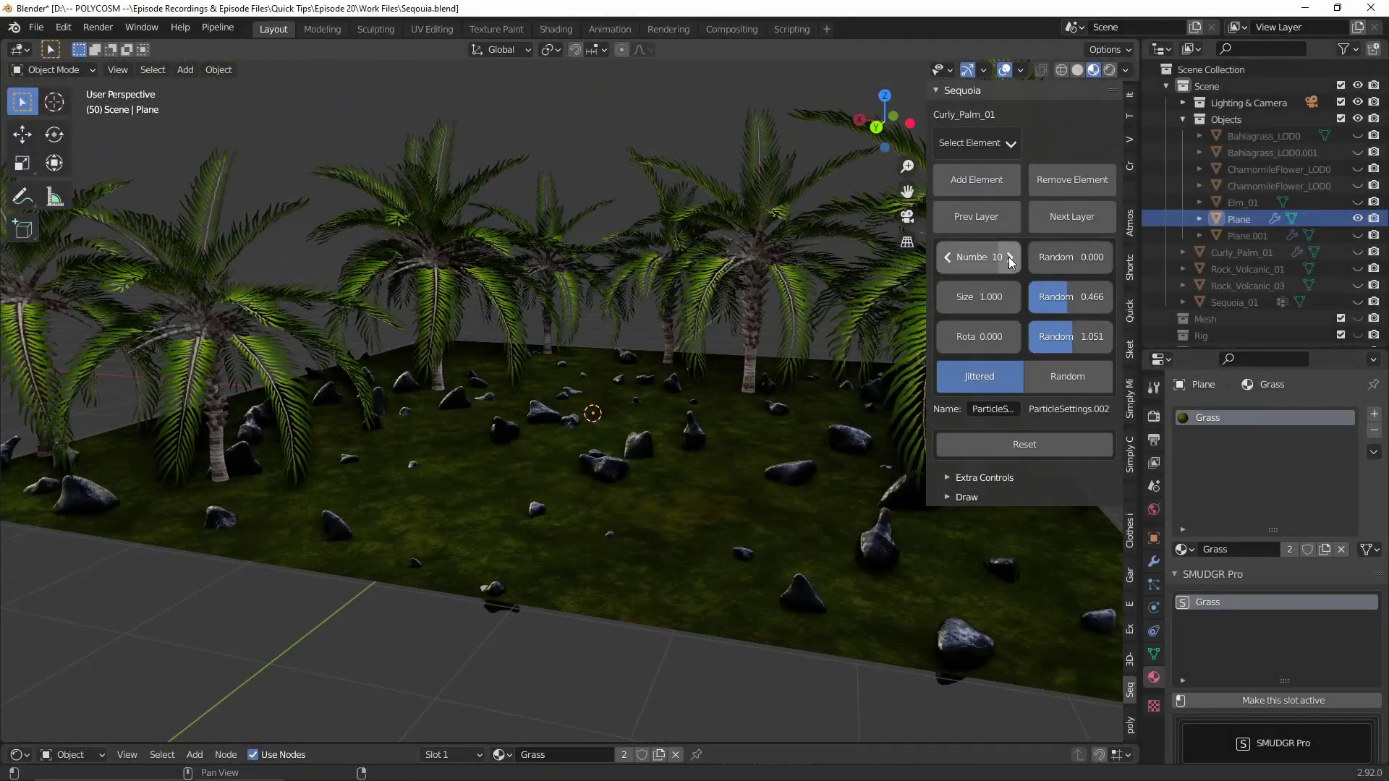
Raise the number of scattered palms to 13.
{"action": "left_click", "coordinate": [1011, 257]}
{"action": "left_click", "coordinate": [1011, 258]}
{"action": "left_click", "coordinate": [1010, 258]}
{"action": "left_click", "coordinate": [1011, 258]}
{"action": "left_click", "coordinate": [1011, 258]}
Scale up the ground plane that carries the palms and rocks.
{"action": "key", "text": "s"}
{"action": "left_click", "coordinate": [225, 438]}
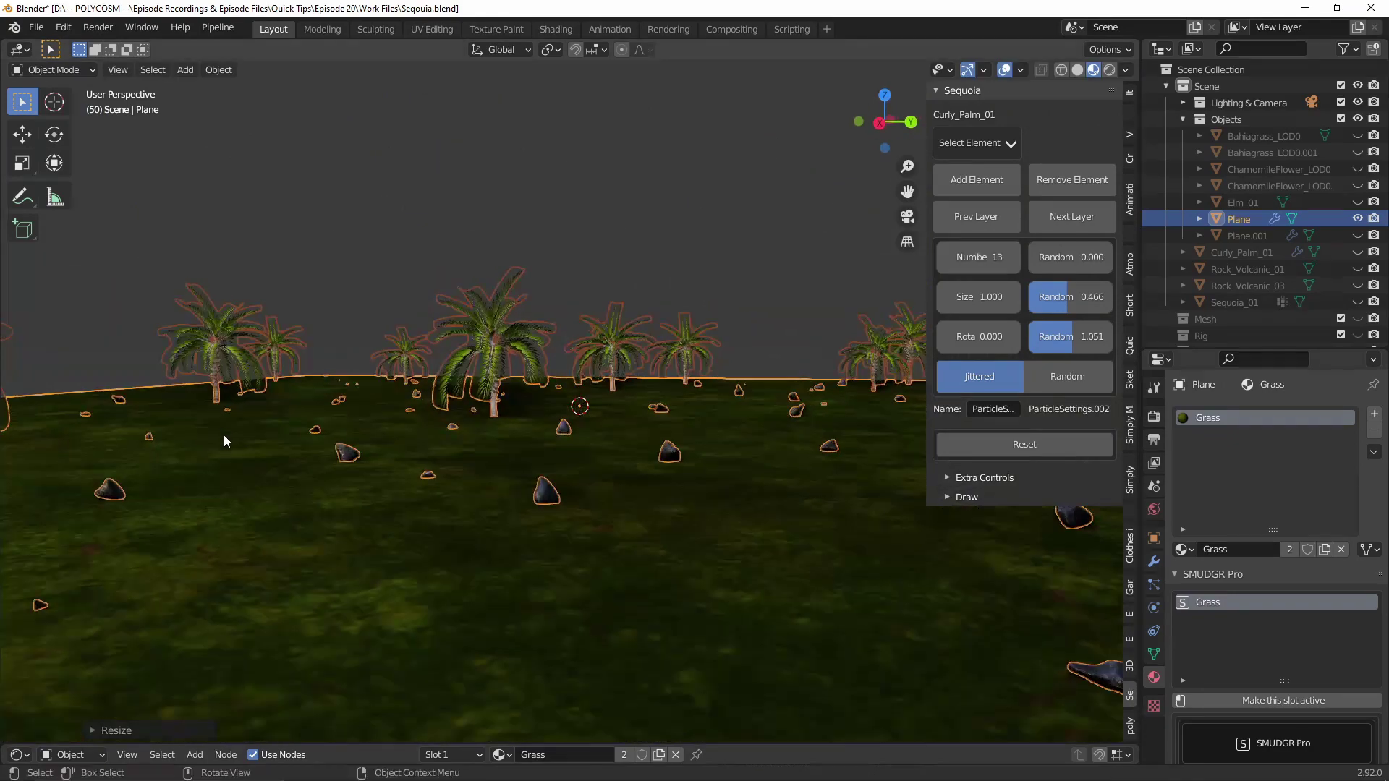
{"action": "scroll", "coordinate": [463, 405], "scroll_direction": "down", "scroll_amount": 5}
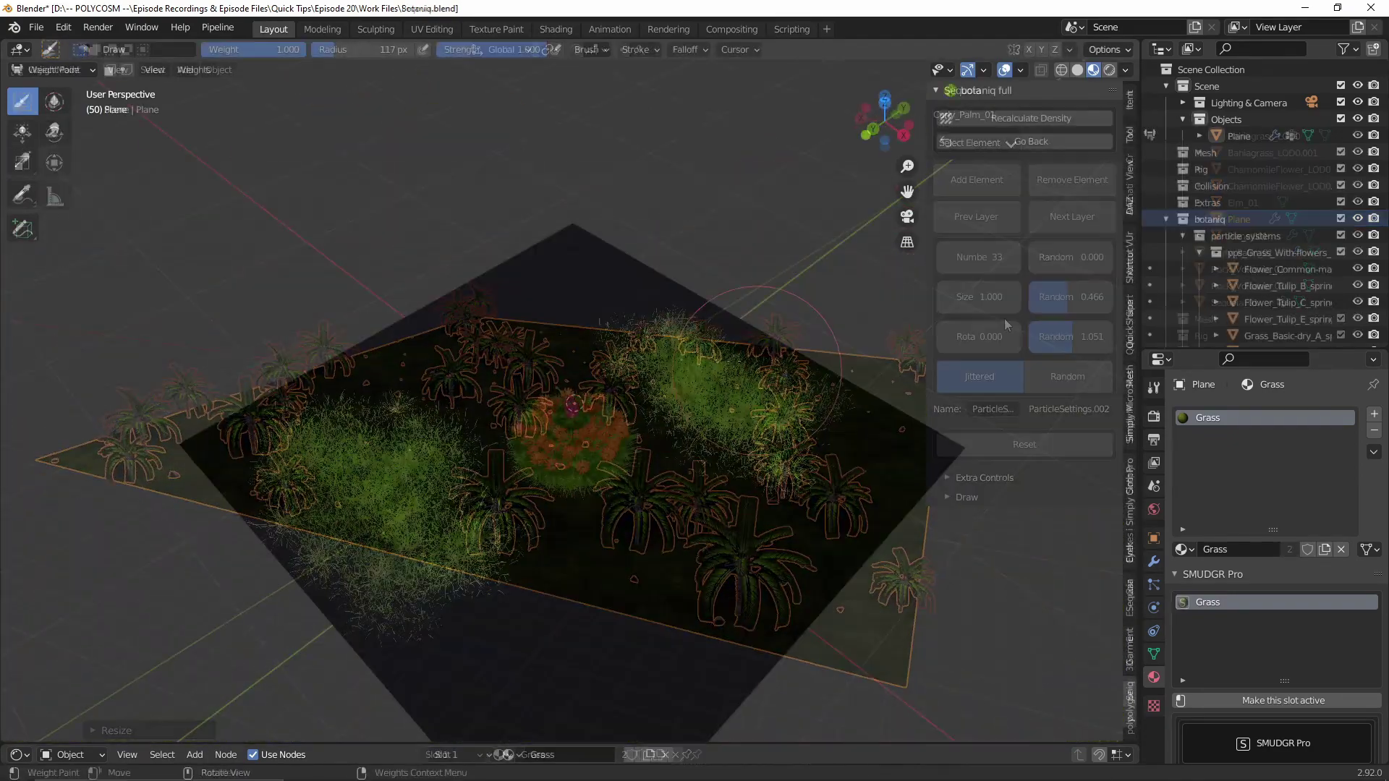
Weight-paint two areas of the plane in the botaniq file with the flowering grass scatter.
{"action": "left_click_drag", "start_coordinate": [649, 332], "coordinate": [825, 416]}
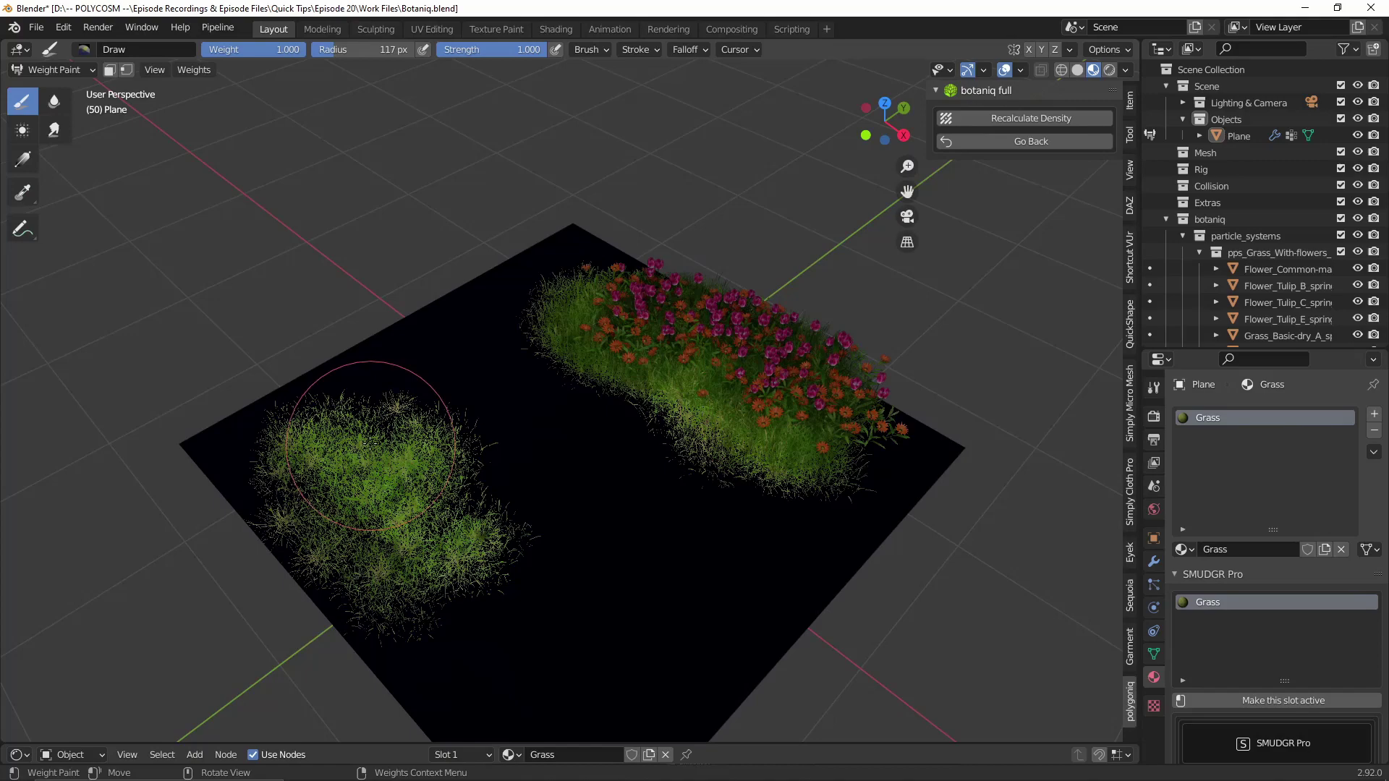
{"action": "mouse_move", "coordinate": [333, 358]}
{"action": "left_mouse_down"}
{"action": "mouse_move", "coordinate": [366, 466]}
{"action": "mouse_move", "coordinate": [340, 535]}
{"action": "mouse_move", "coordinate": [434, 622]}
{"action": "mouse_move", "coordinate": [600, 586]}
{"action": "mouse_move", "coordinate": [615, 613]}
{"action": "left_mouse_up"}
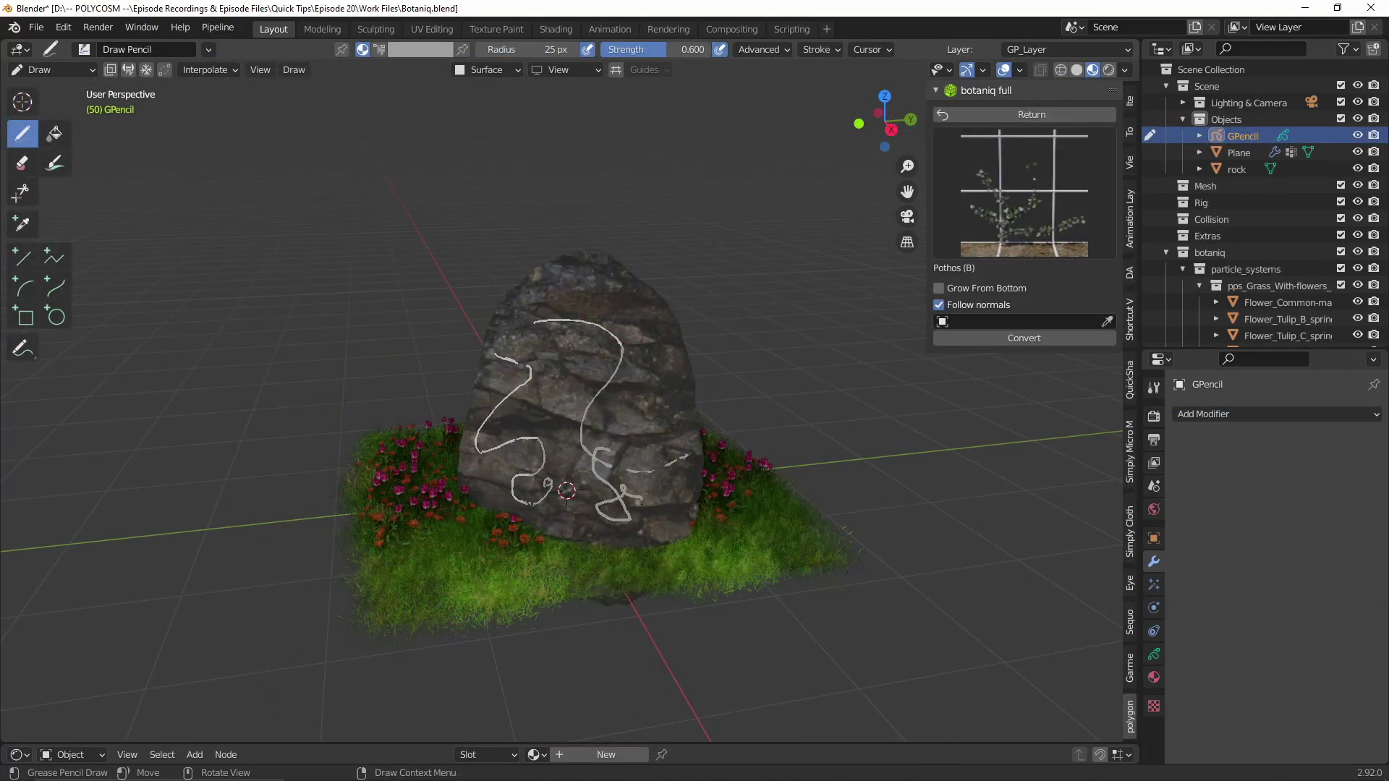
Draw more grease pencil strokes over the rock's surface and convert them into Pothos (B) vines.
{"action": "left_click_drag", "start_coordinate": [640, 498], "coordinate": [658, 507]}
{"action": "mouse_move", "coordinate": [692, 434]}
{"action": "left_mouse_down"}
{"action": "mouse_move", "coordinate": [662, 329]}
{"action": "mouse_move", "coordinate": [597, 295]}
{"action": "left_mouse_up"}
{"action": "left_click", "coordinate": [1027, 337]}
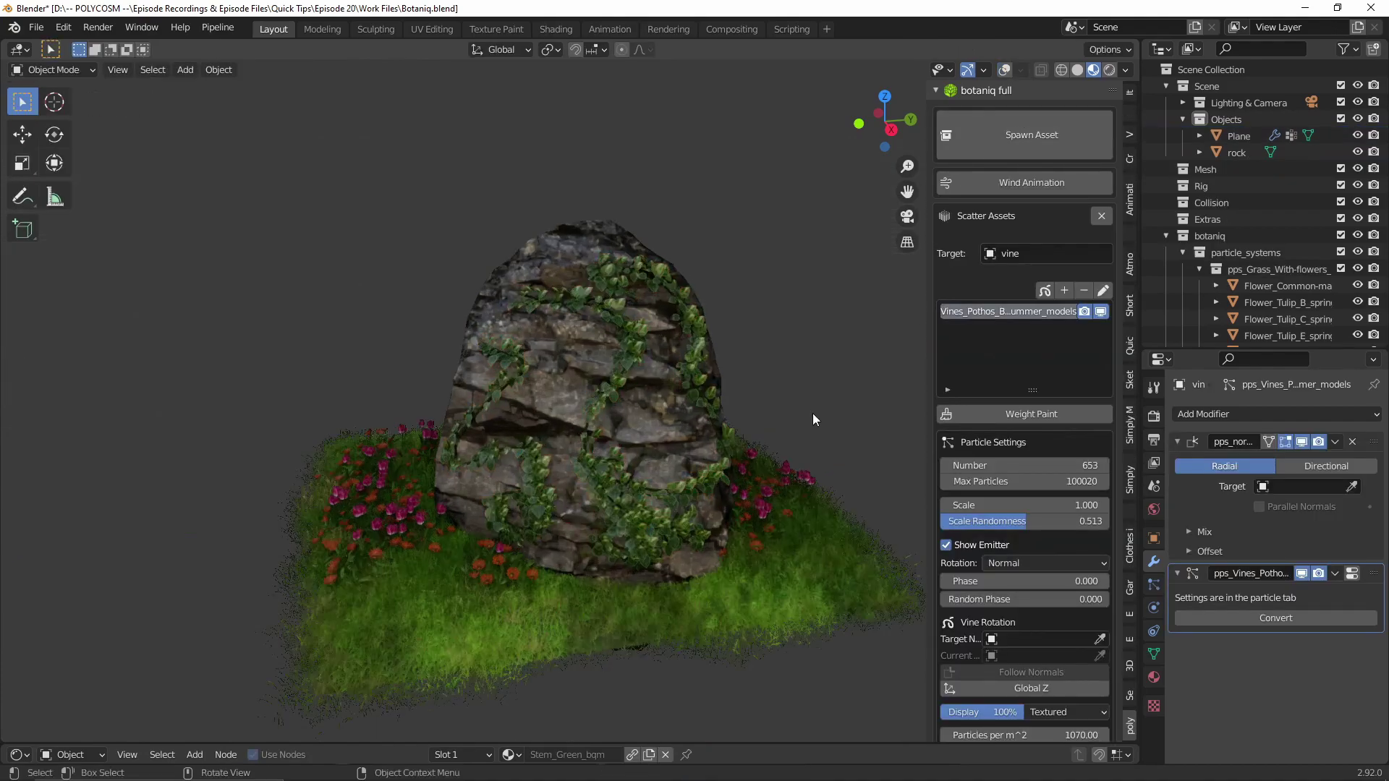
{"action": "middle_click_drag", "start_coordinate": [813, 419], "coordinate": [789, 378]}
{"action": "scroll", "coordinate": [789, 377], "scroll_direction": "up", "scroll_amount": 3}
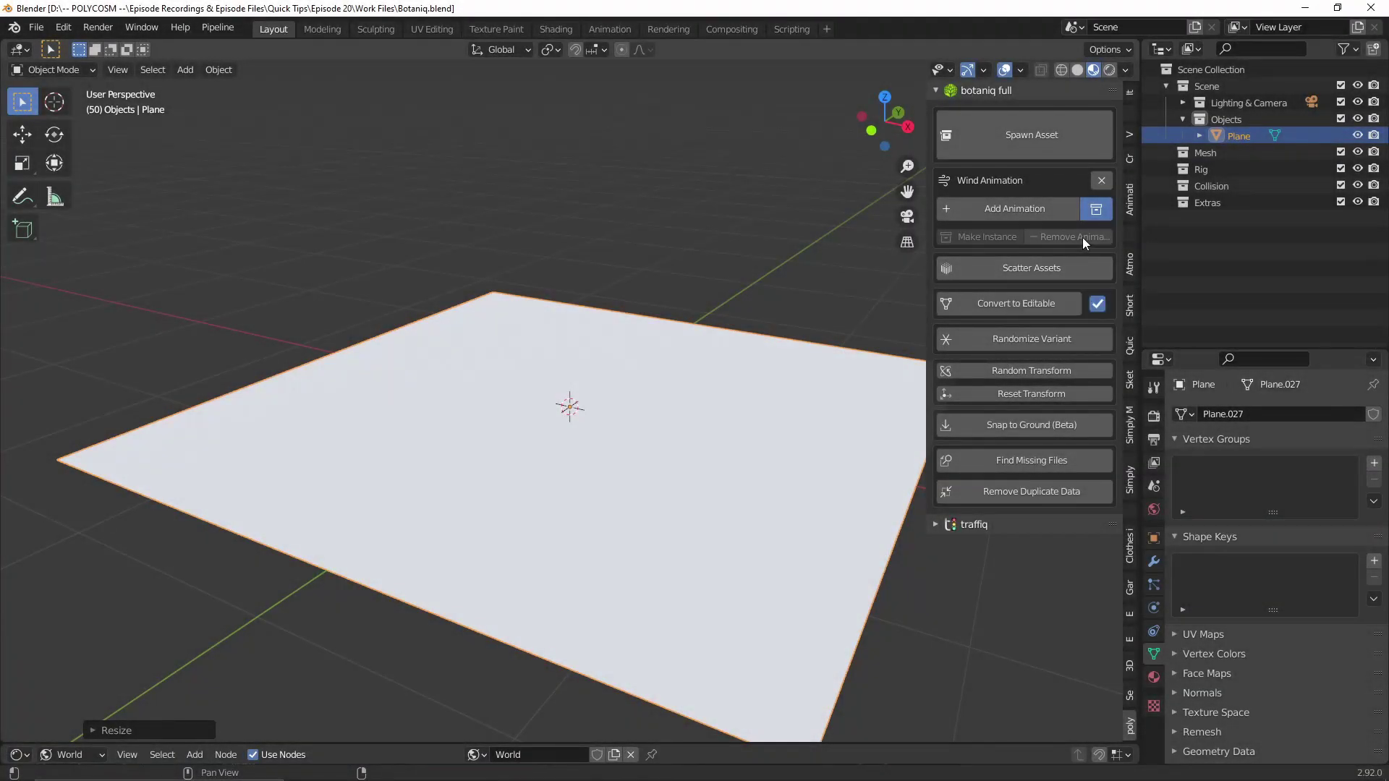
Close the wind animation options and scatter the botaniq Grass preset With flowers (B) on the plane.
{"action": "left_click", "coordinate": [1105, 180]}
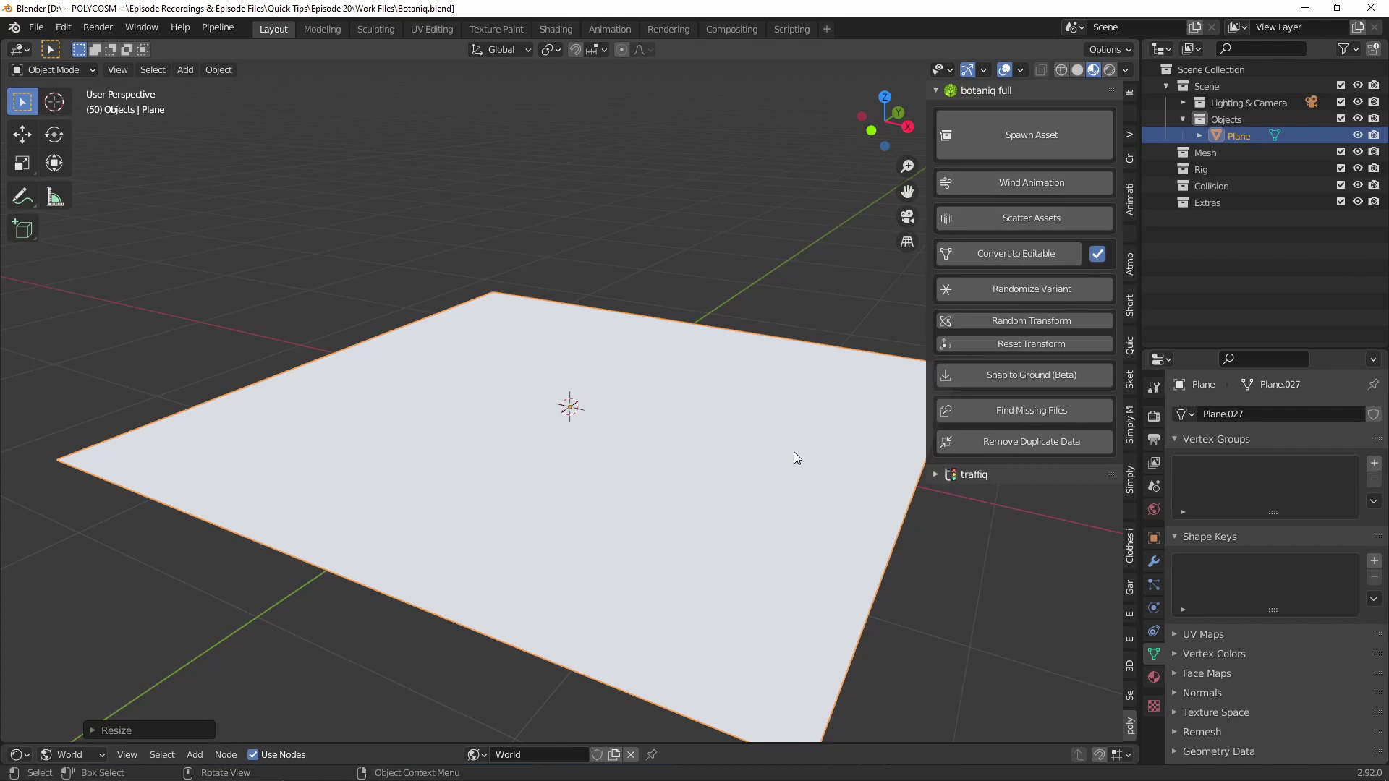
{"action": "middle_click_drag", "start_coordinate": [793, 452], "coordinate": [757, 461]}
{"action": "left_click", "coordinate": [1083, 216]}
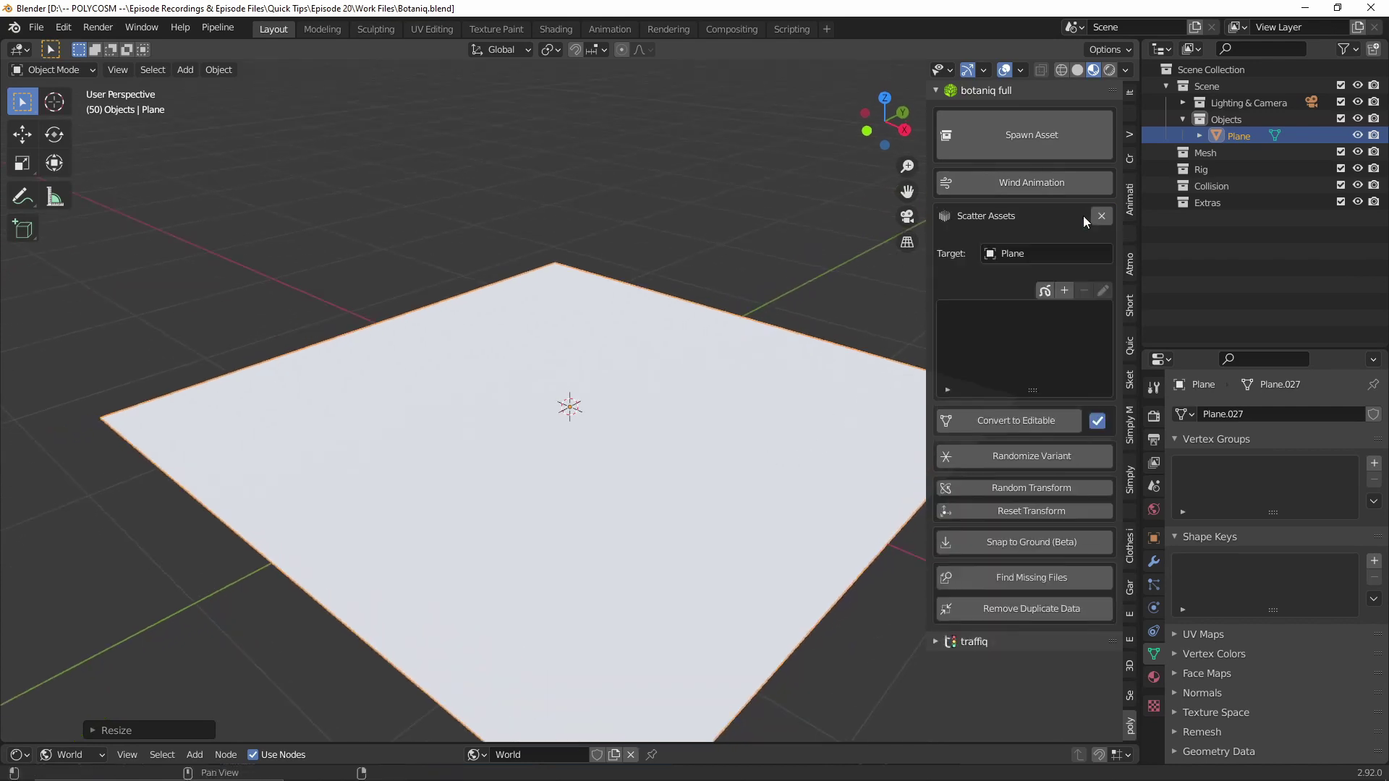
{"action": "left_click", "coordinate": [1065, 290]}
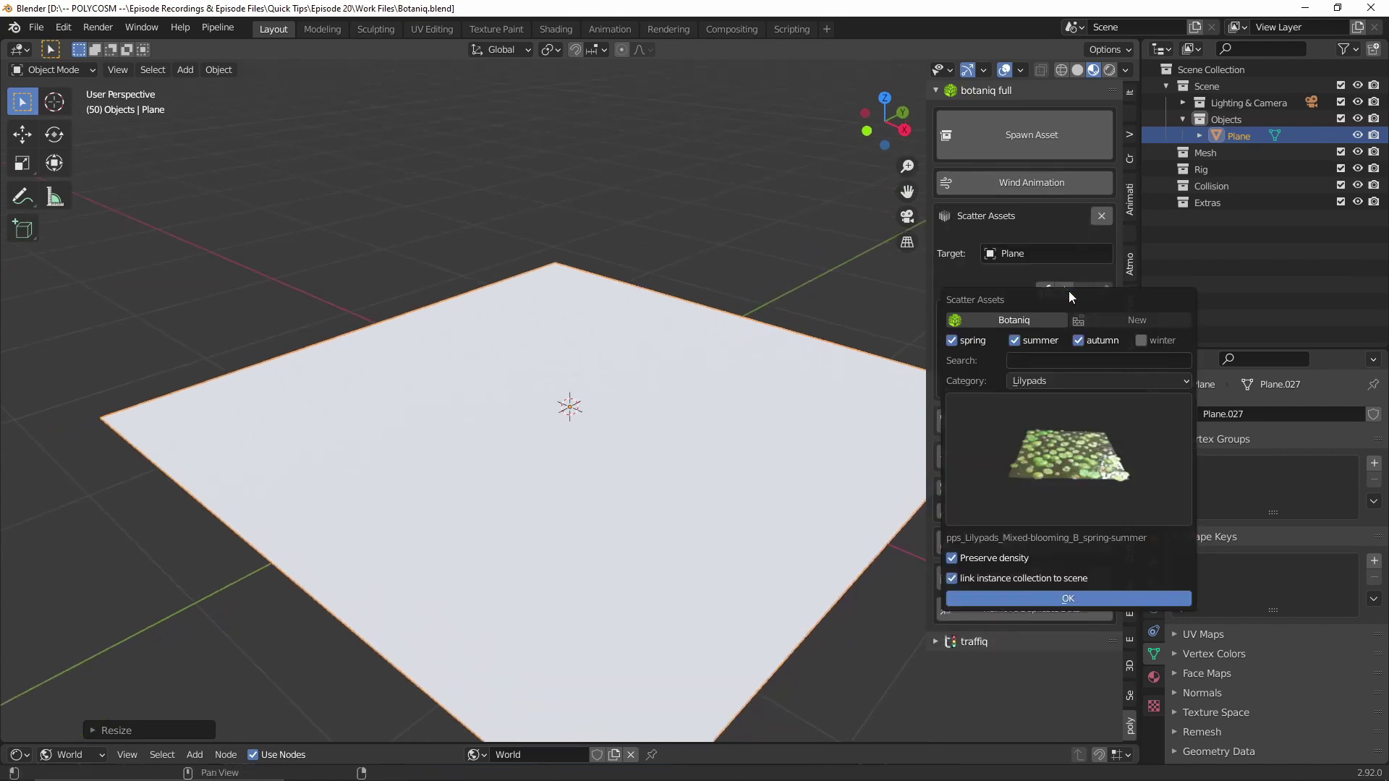
{"action": "left_click", "coordinate": [1047, 401]}
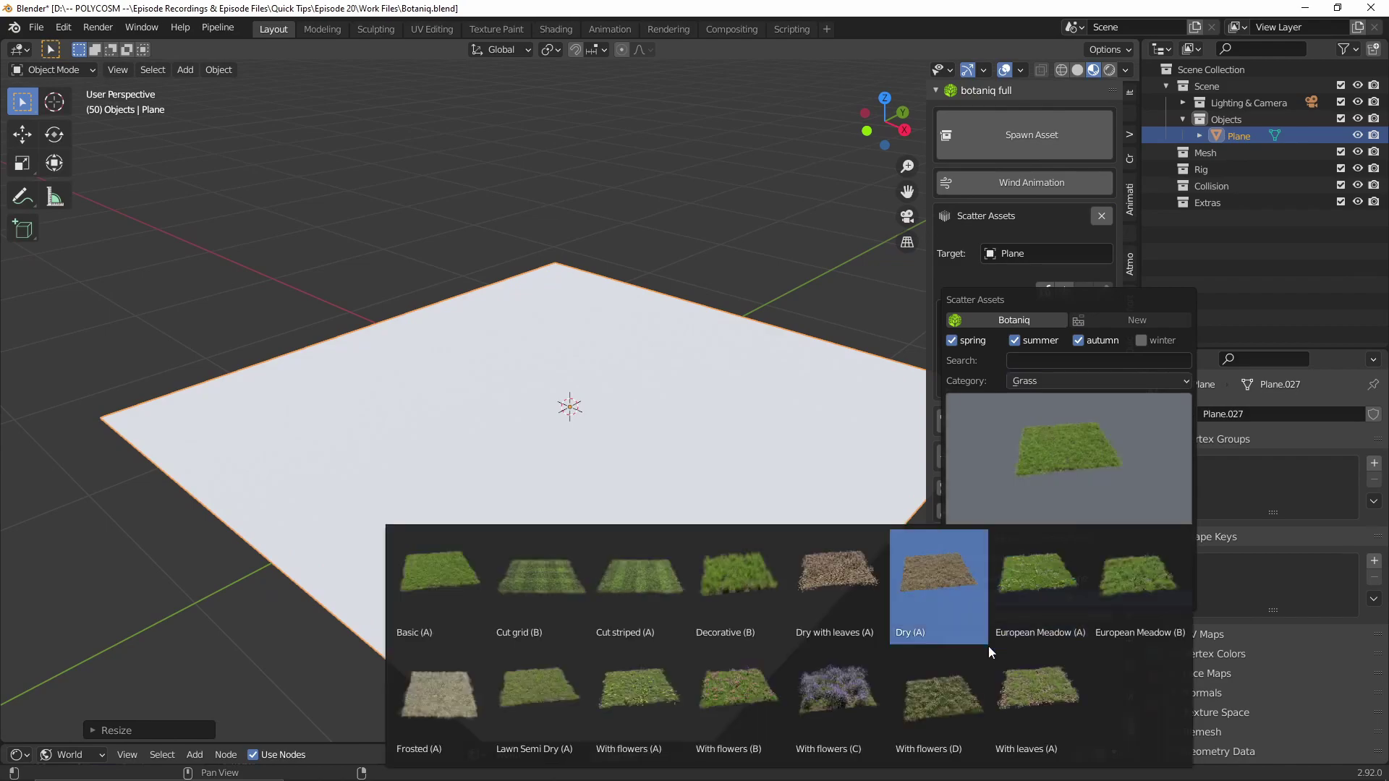
{"action": "left_click", "coordinate": [759, 691]}
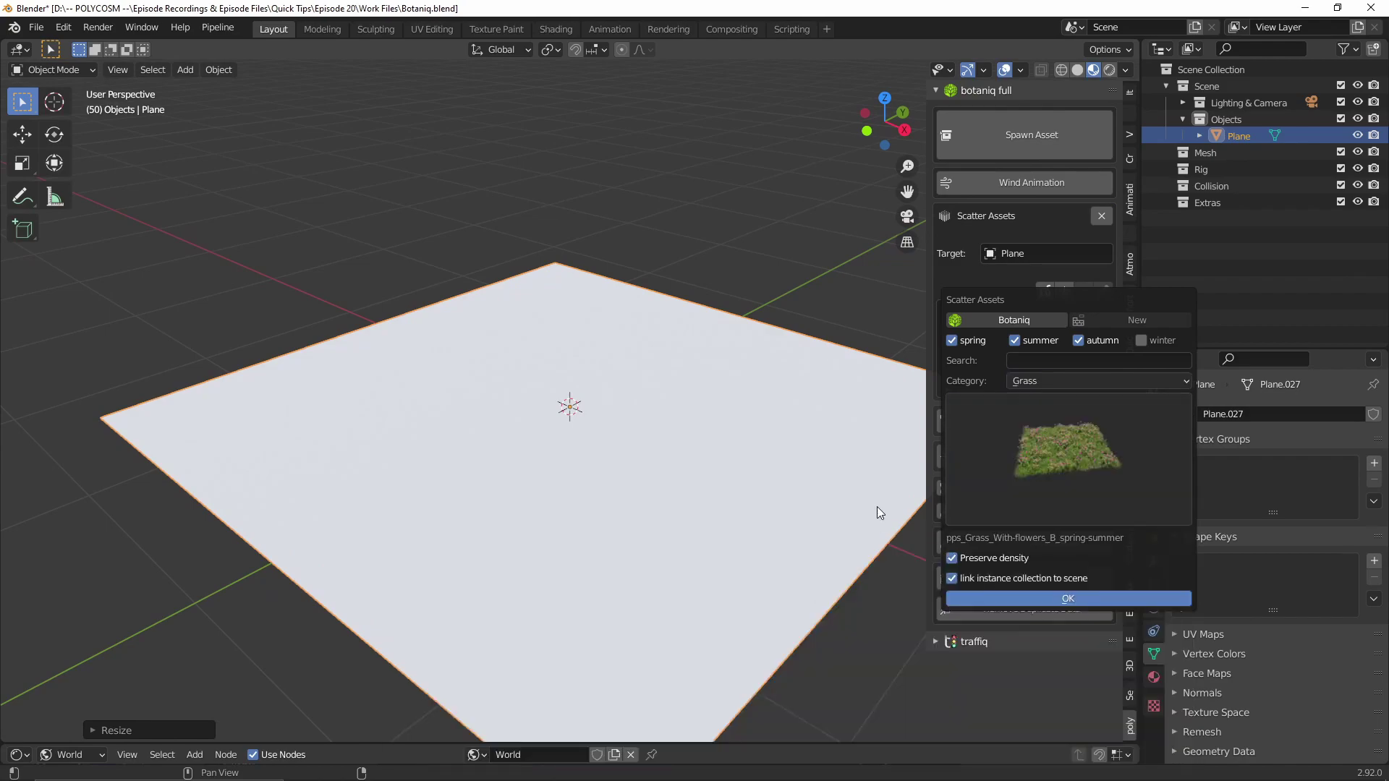
{"action": "left_click", "coordinate": [1043, 599]}
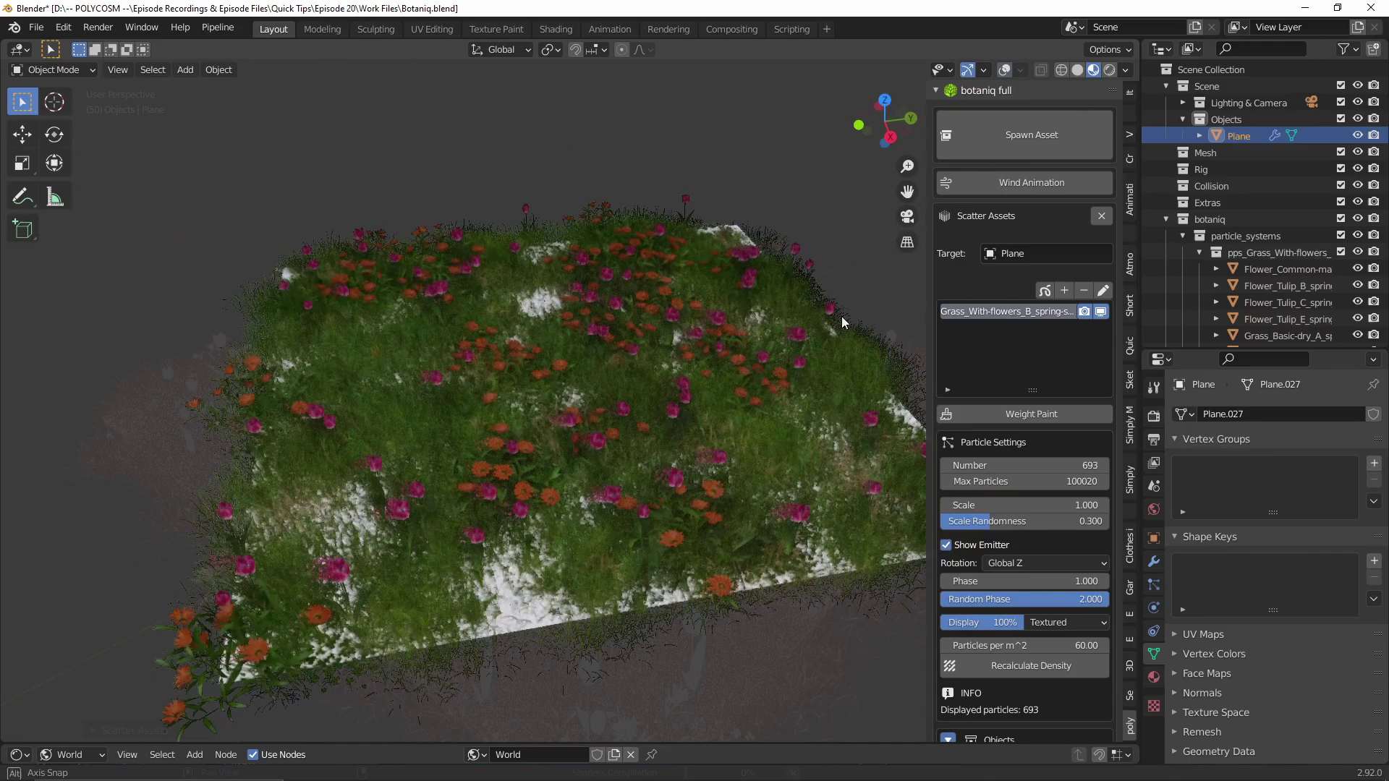
Scatter a second botaniq grass preset, Cut striped (A), on the plane.
{"action": "mouse_move", "coordinate": [948, 320]}
{"action": "middle_mouse_down"}
{"action": "mouse_move", "coordinate": [849, 324]}
{"action": "mouse_move", "coordinate": [941, 315]}
{"action": "middle_mouse_up"}
{"action": "left_click", "coordinate": [1068, 289]}
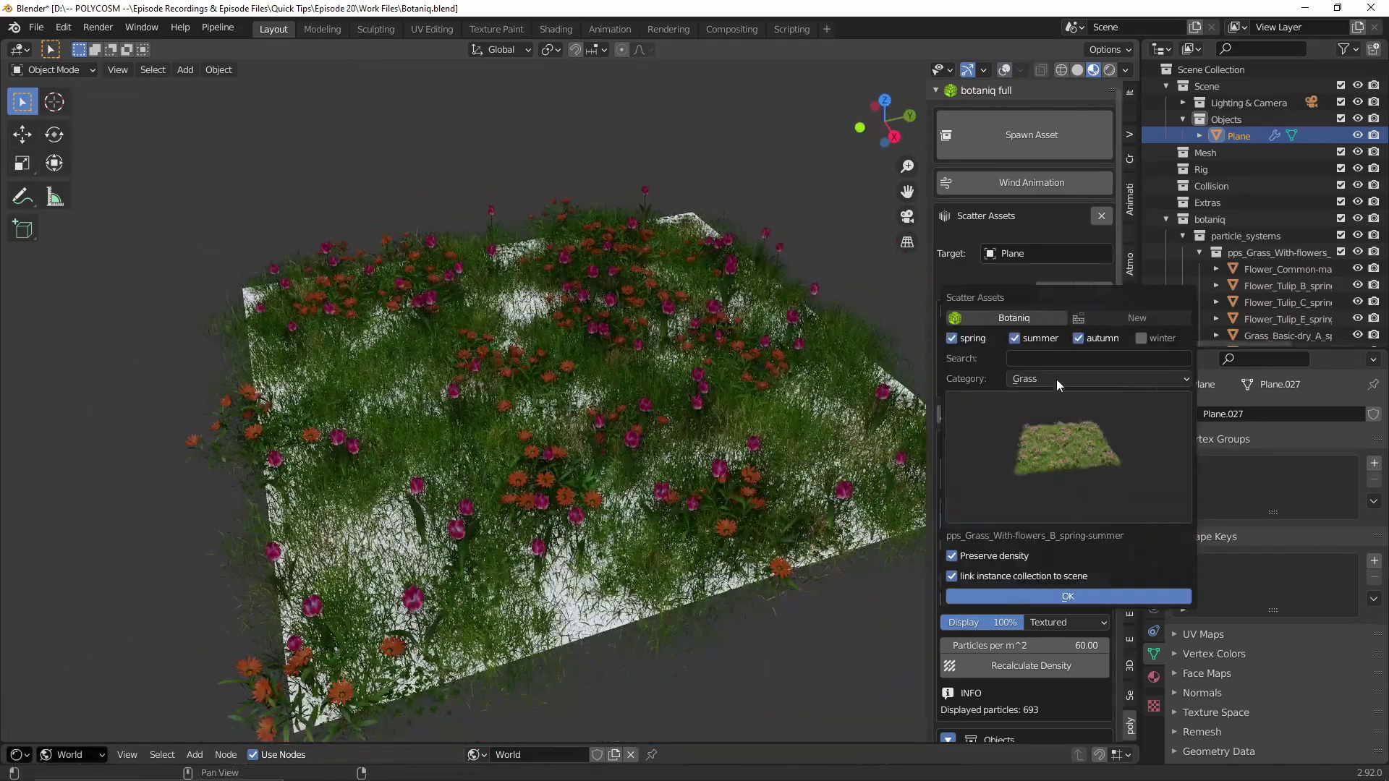
{"action": "left_click", "coordinate": [1068, 596]}
Replace the plane's _Emissive material with the existing Grass material.
{"action": "left_click", "coordinate": [1154, 677]}
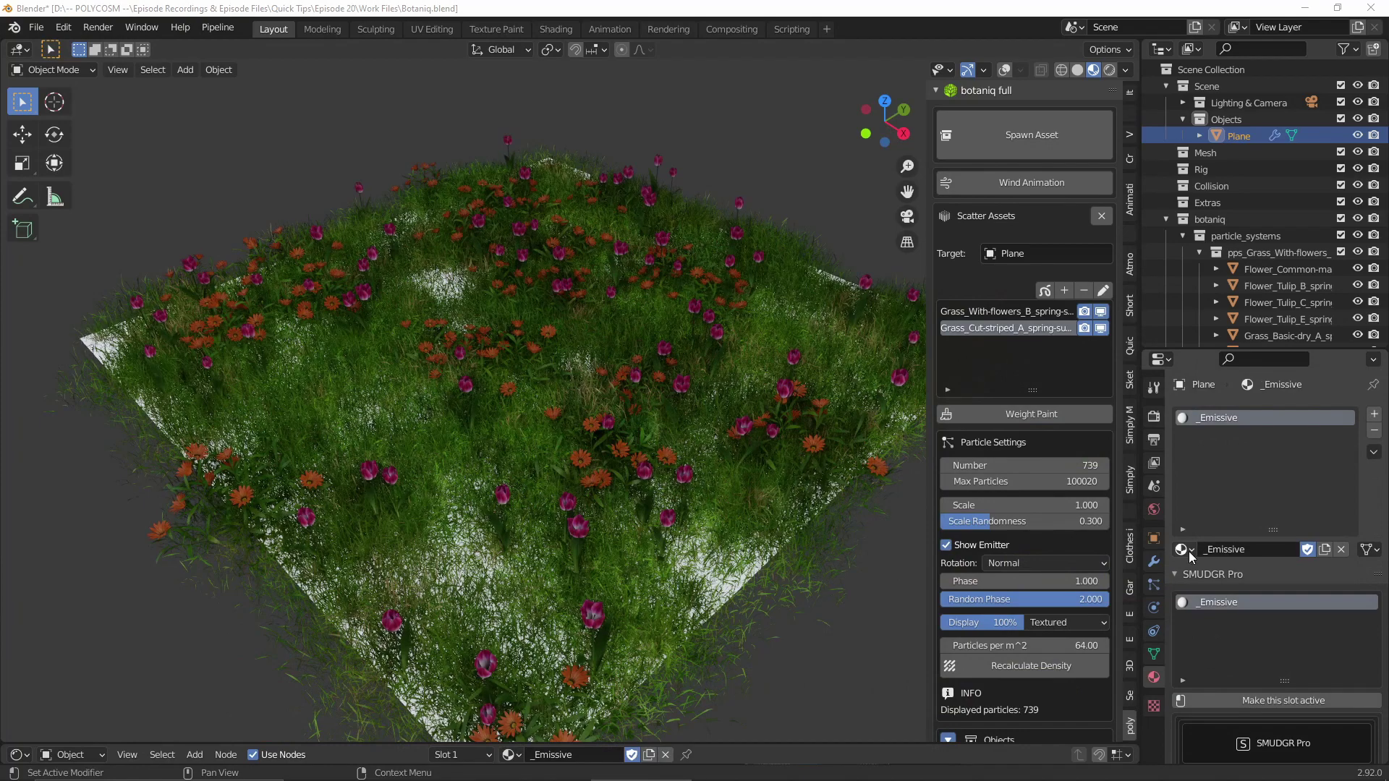
{"action": "left_click", "coordinate": [1183, 549]}
{"action": "type", "text": "g"}
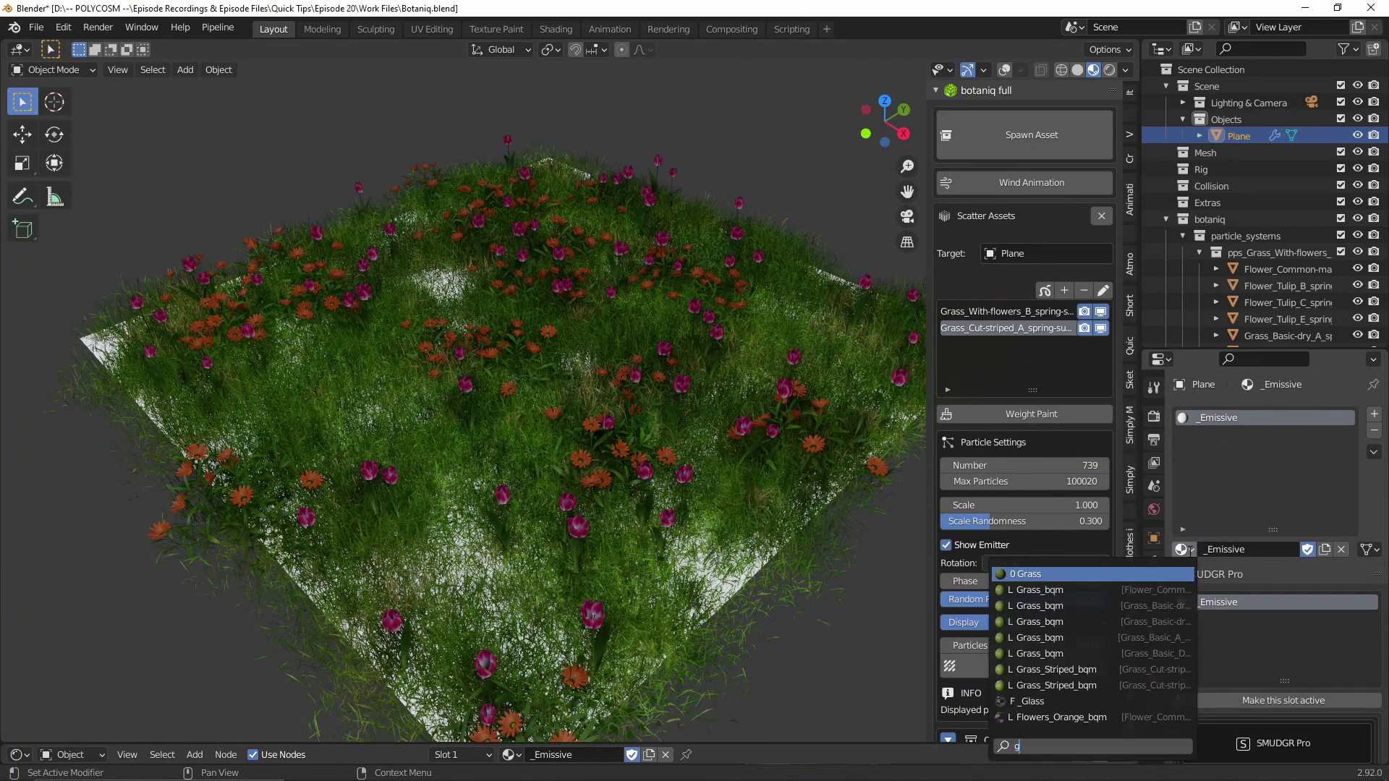
{"action": "type", "text": "ras"}
{"action": "key", "text": "Return"}
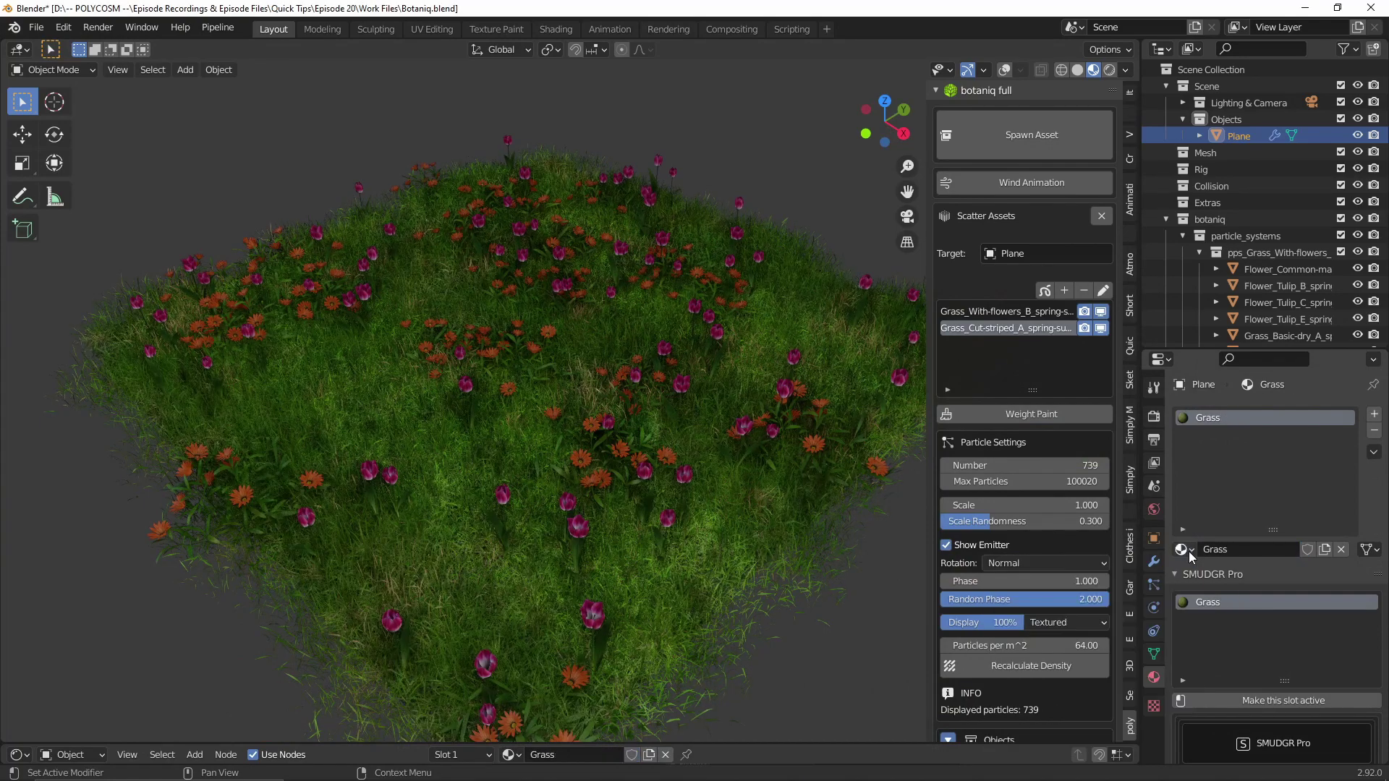
{"action": "middle_click_drag", "start_coordinate": [576, 400], "coordinate": [608, 395]}
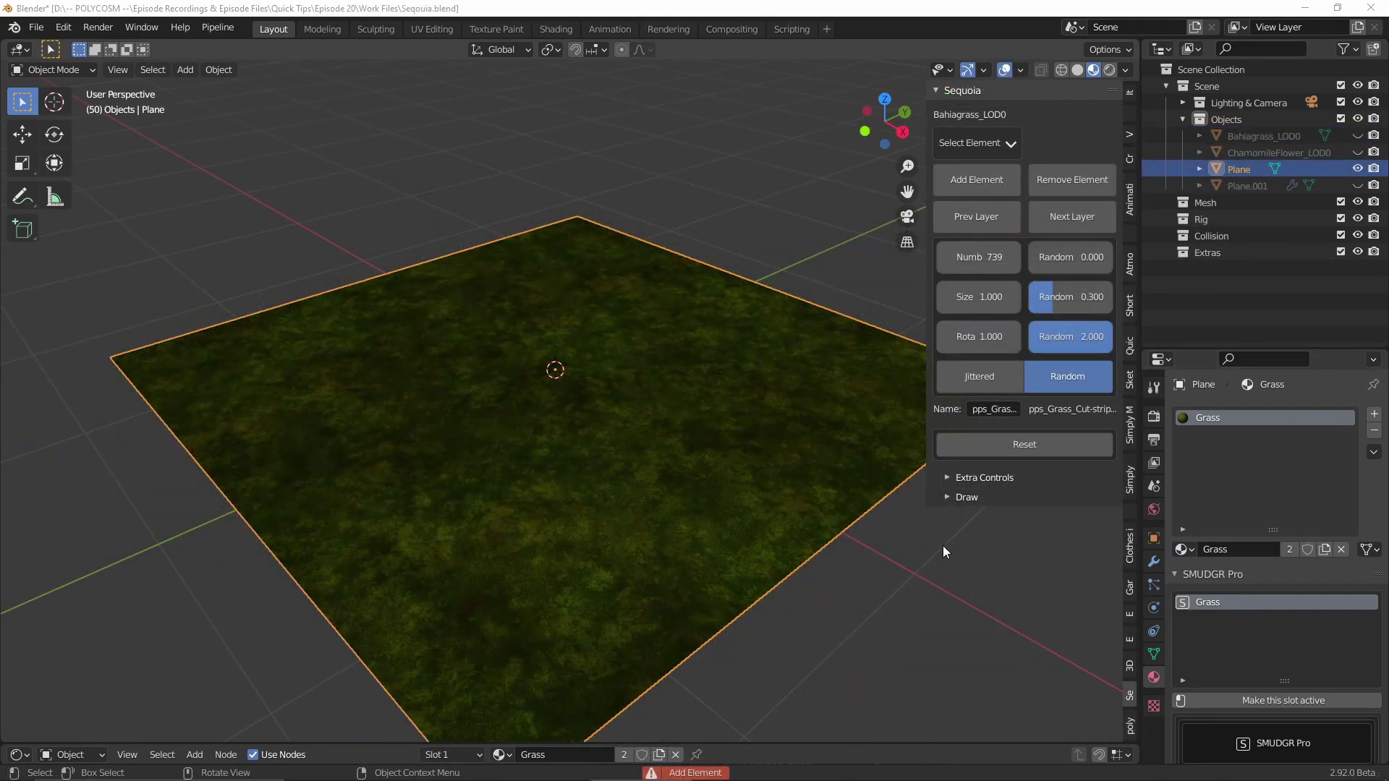
Add BahiaGrass from Sequoia's Grass collection to the plane as a scattered element.
{"action": "middle_click_drag", "start_coordinate": [900, 532], "coordinate": [861, 518]}
{"action": "left_click", "coordinate": [980, 149]}
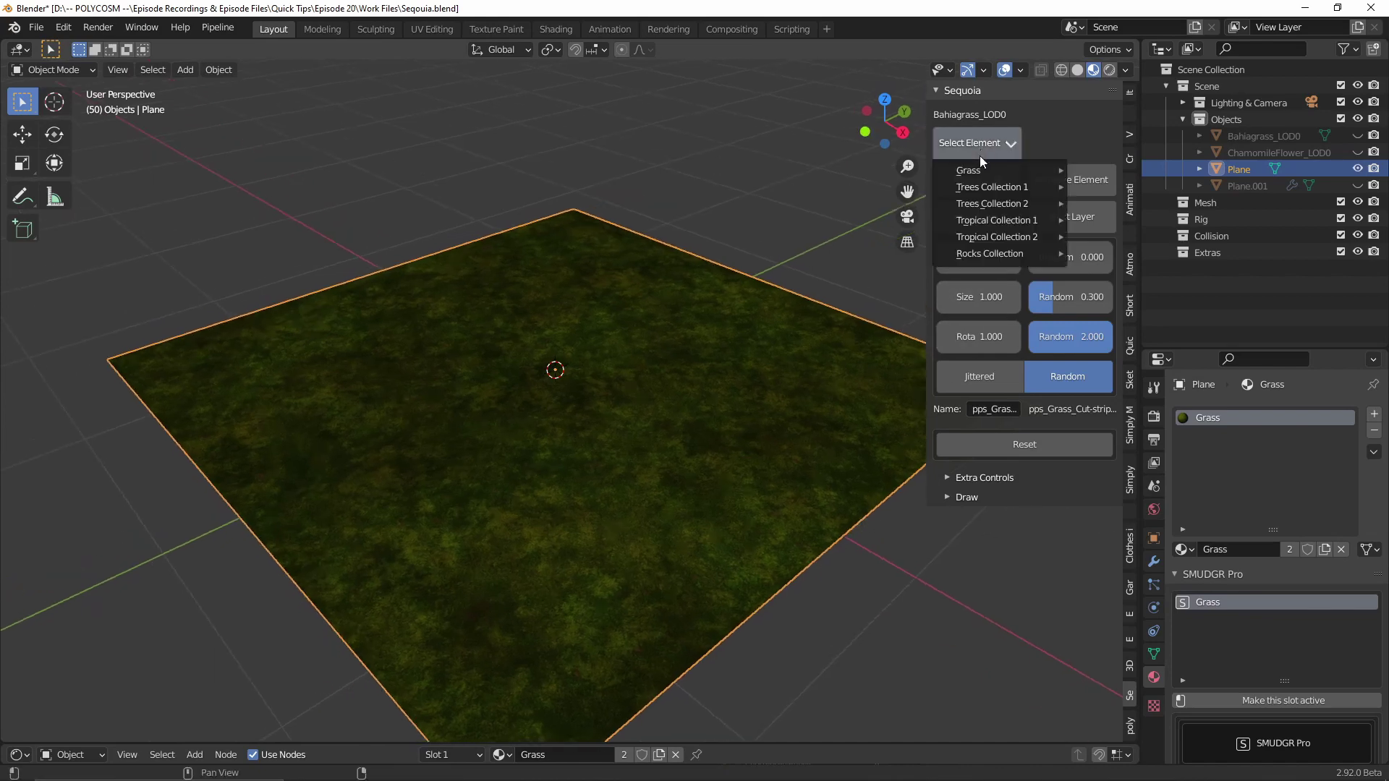
{"action": "mouse_move", "coordinate": [980, 171]}
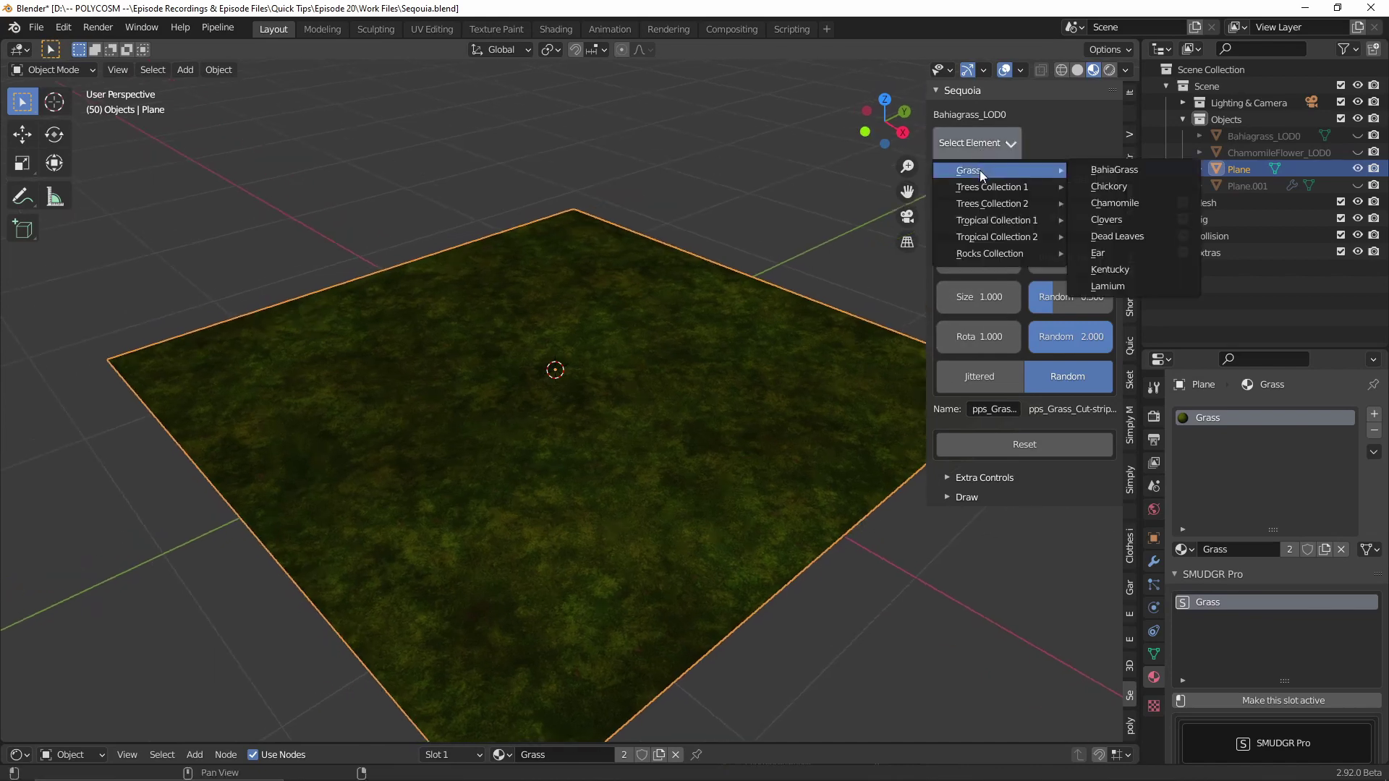
{"action": "left_click", "coordinate": [1117, 170]}
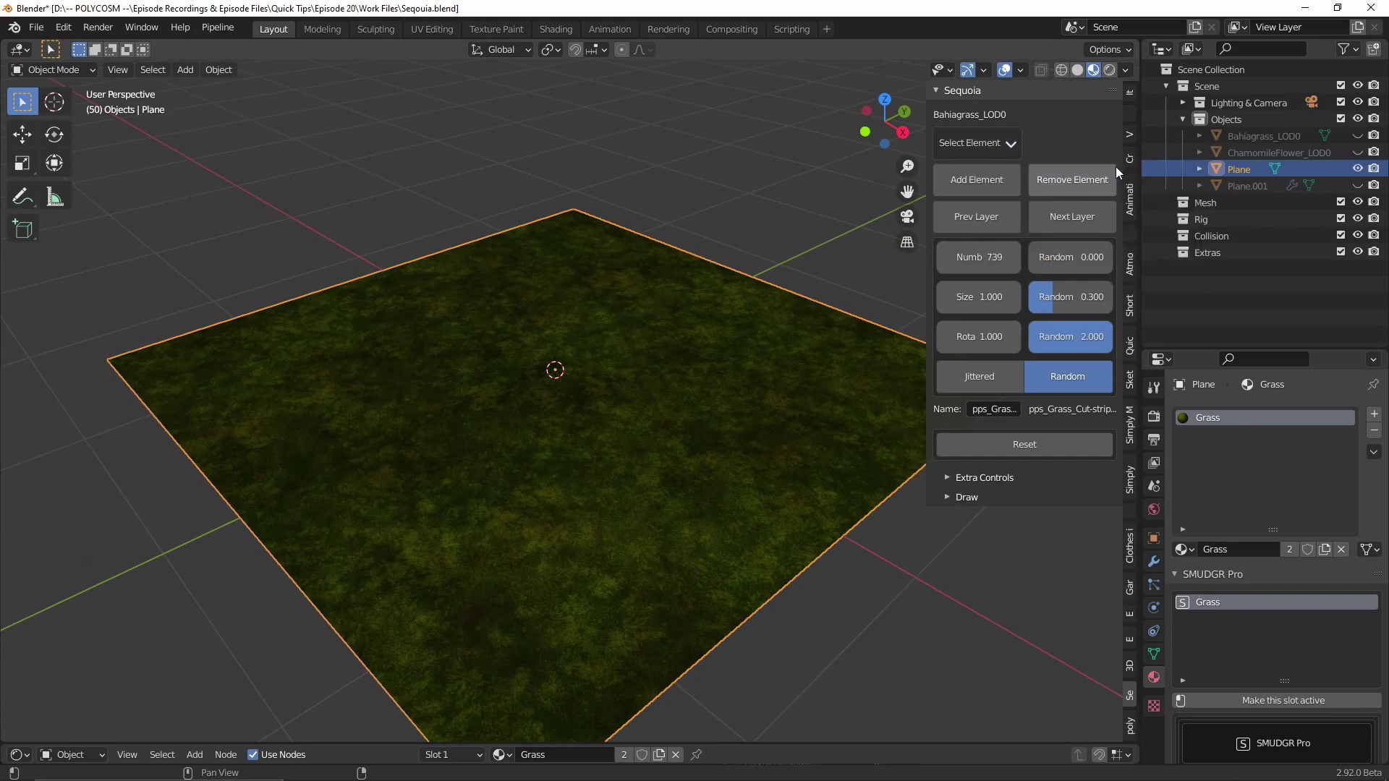
{"action": "left_click", "coordinate": [996, 186]}
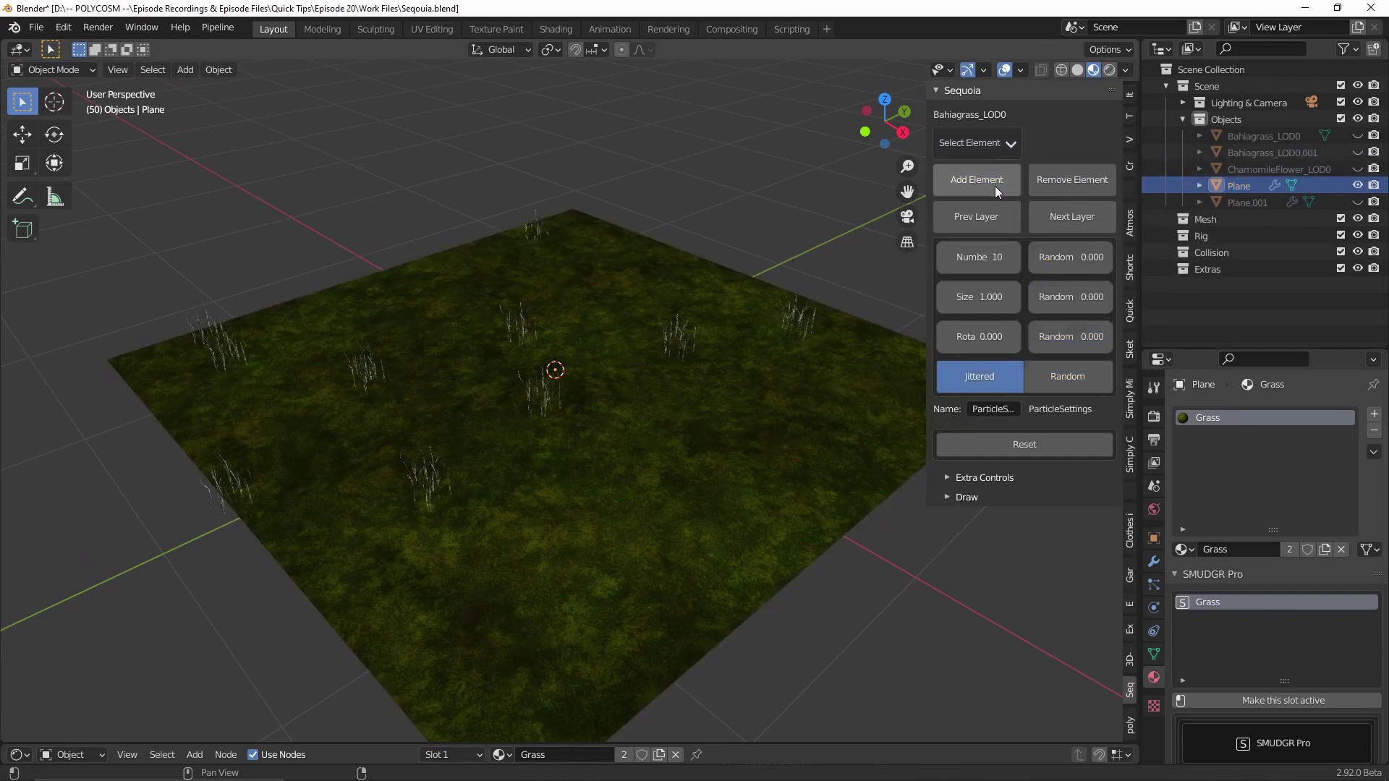
Set the Bahia grass layer's number to 50.
{"action": "scroll", "coordinate": [809, 424], "scroll_direction": "up", "scroll_amount": 4}
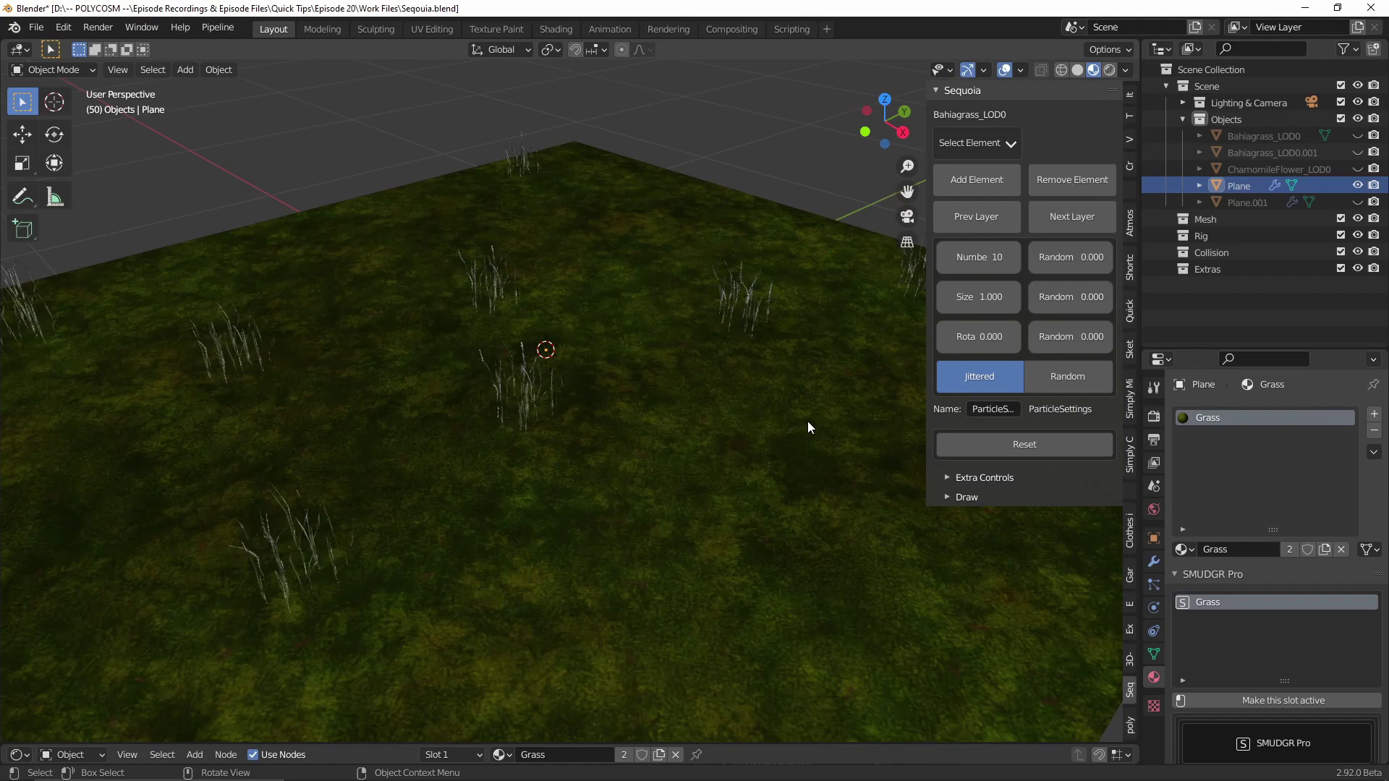
{"action": "left_click", "coordinate": [990, 261]}
{"action": "type", "text": "50"}
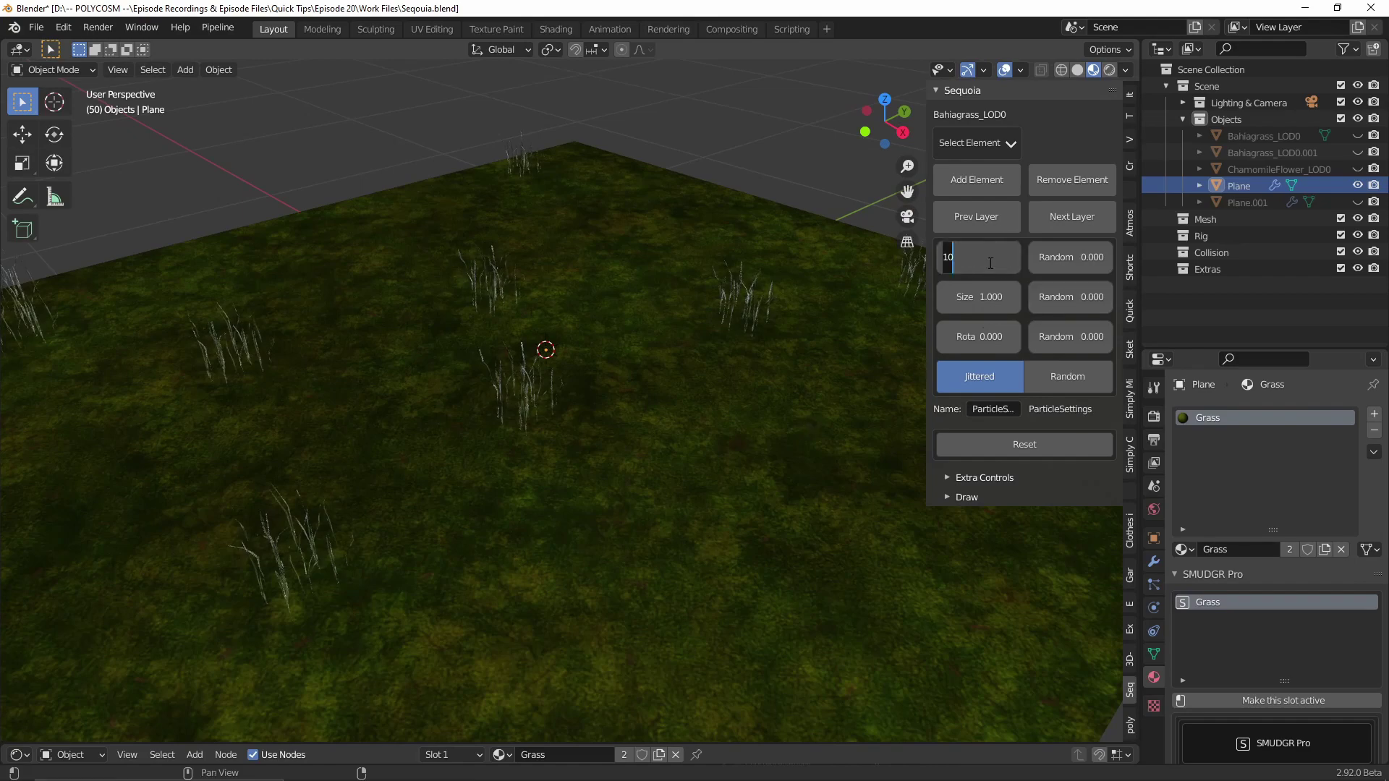
{"action": "key", "text": "Return"}
Set the Bahia grass layer's random values to 0.025 beside the number, 0.246 for size and 1.017 for rotation.
{"action": "scroll", "coordinate": [597, 490], "scroll_direction": "down", "scroll_amount": 4}
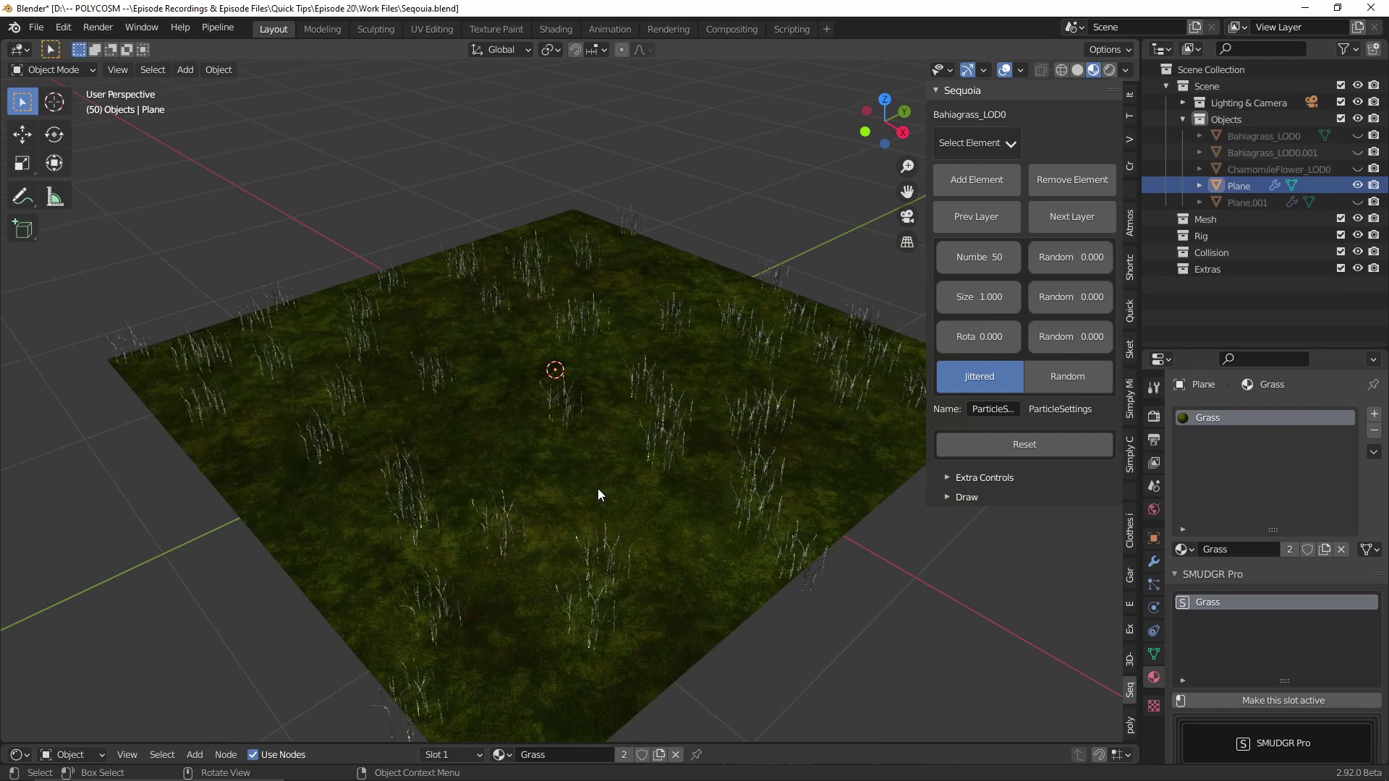
{"action": "left_click_drag", "start_coordinate": [1049, 258], "coordinate": [1100, 336]}
{"action": "left_click_drag", "start_coordinate": [1063, 257], "coordinate": [1046, 257]}
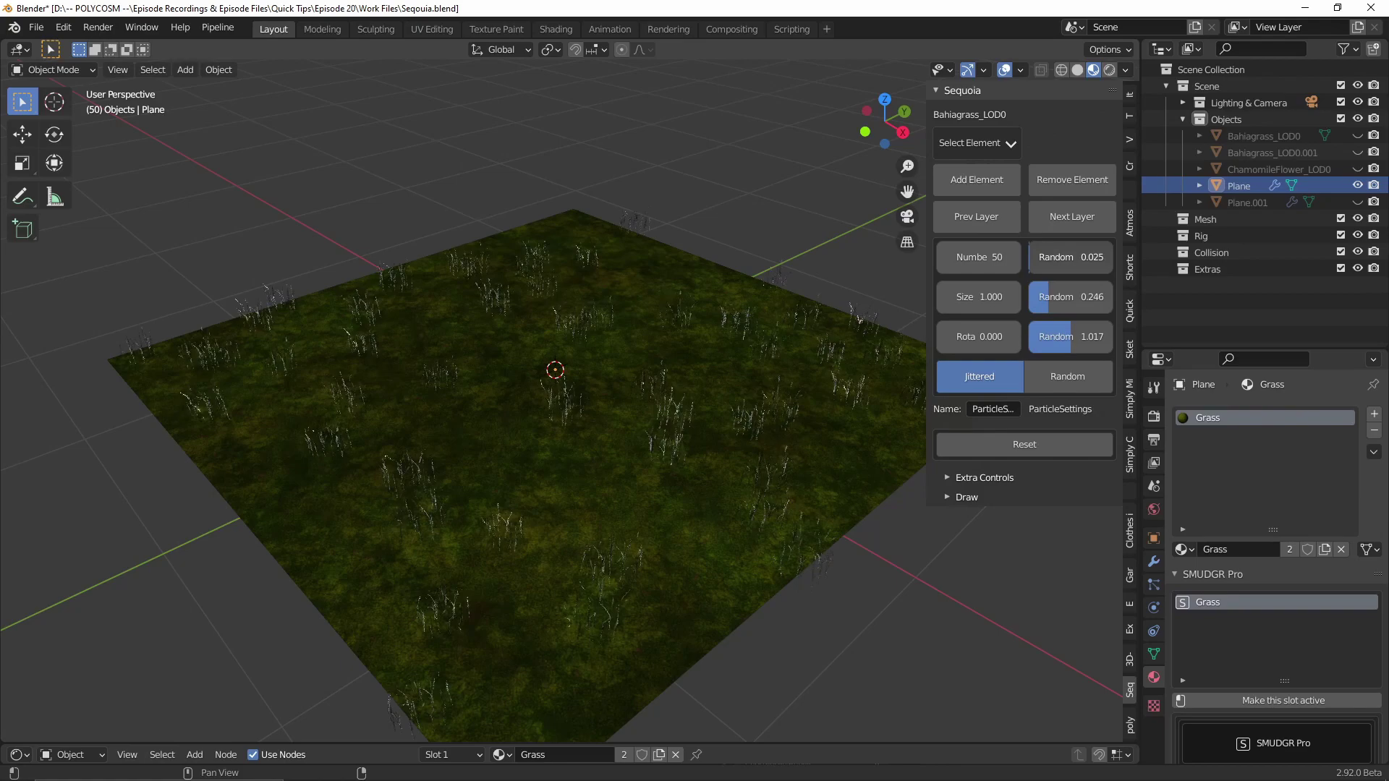
Set the Bahia grass layer's number to 200.
{"action": "left_click", "coordinate": [980, 257]}
{"action": "type", "text": "200"}
{"action": "key", "text": "Return"}
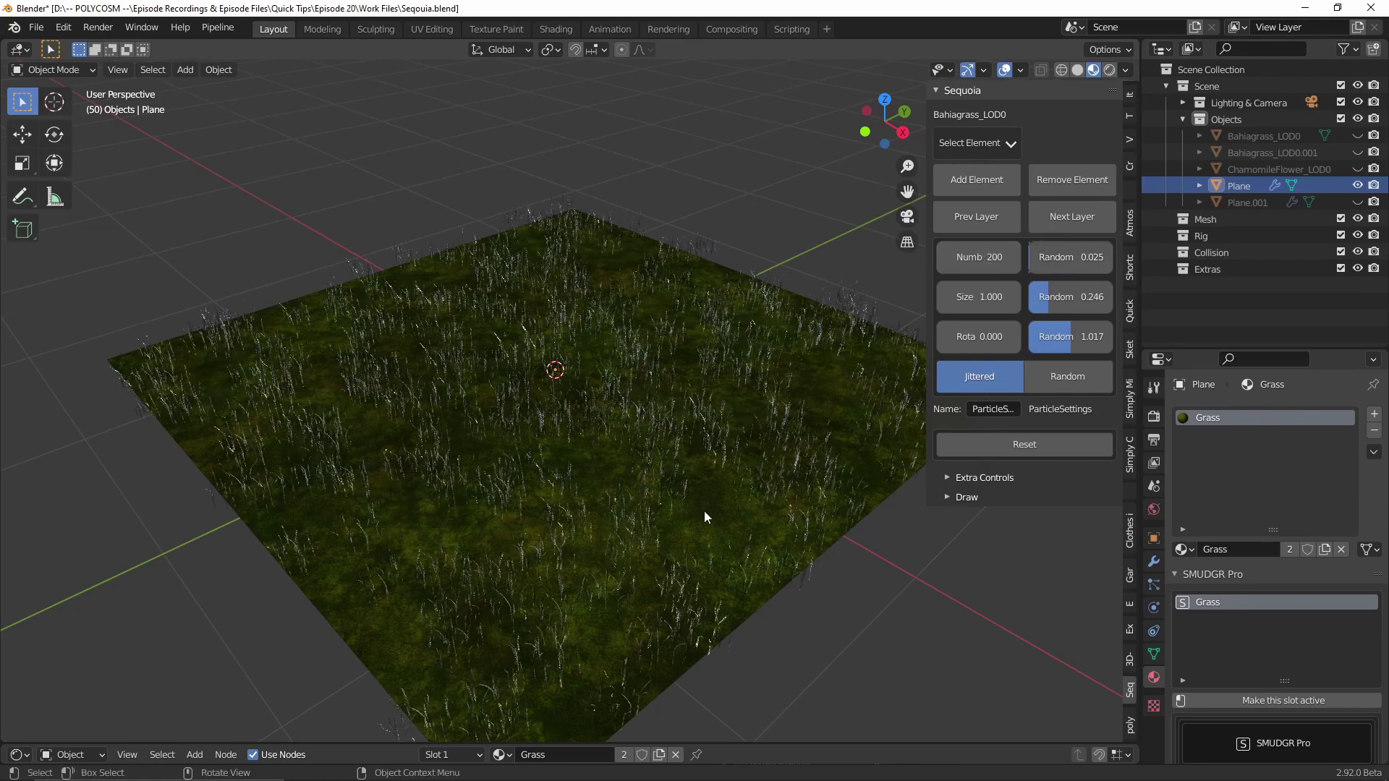
{"action": "middle_click_drag", "start_coordinate": [705, 511], "coordinate": [910, 557]}
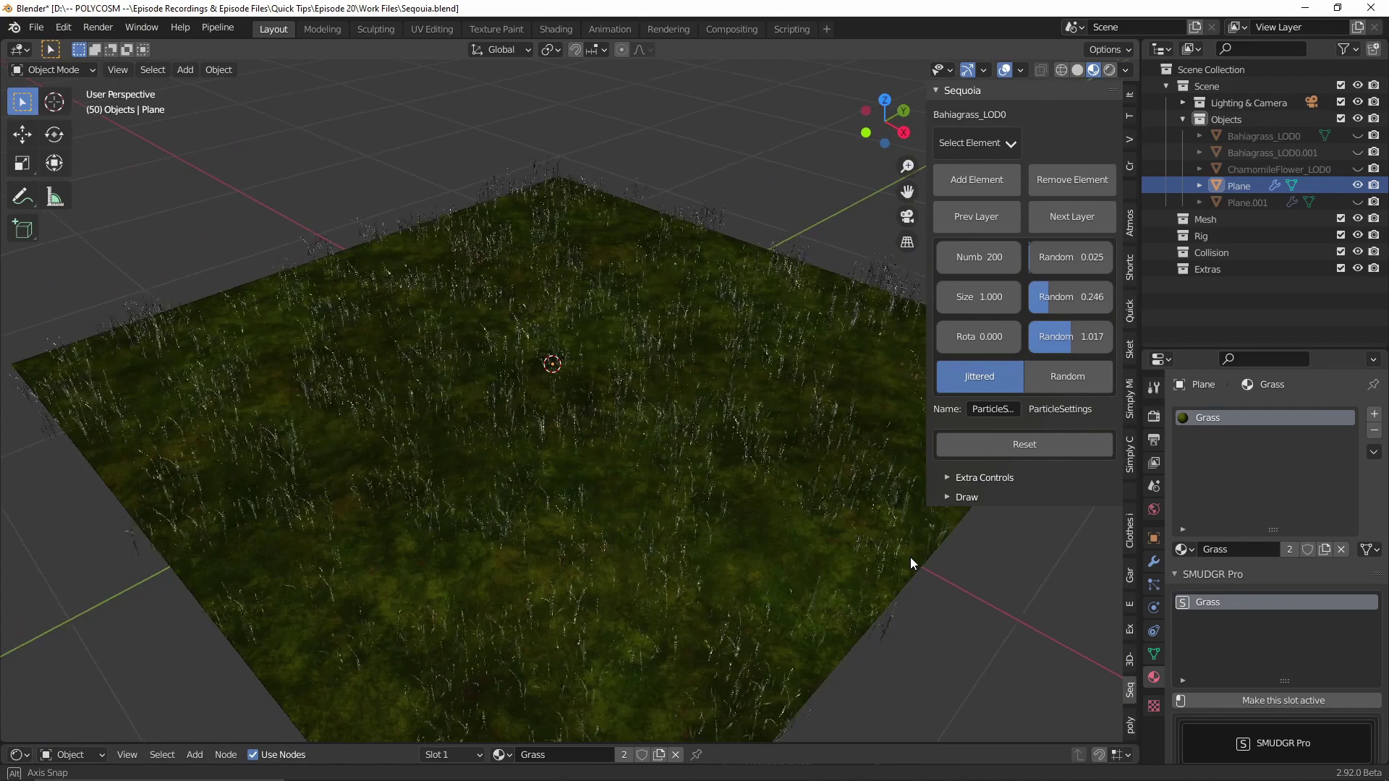
Move to the next layer and add Chamomile from the Grass collection to the plane.
{"action": "left_click", "coordinate": [1083, 222]}
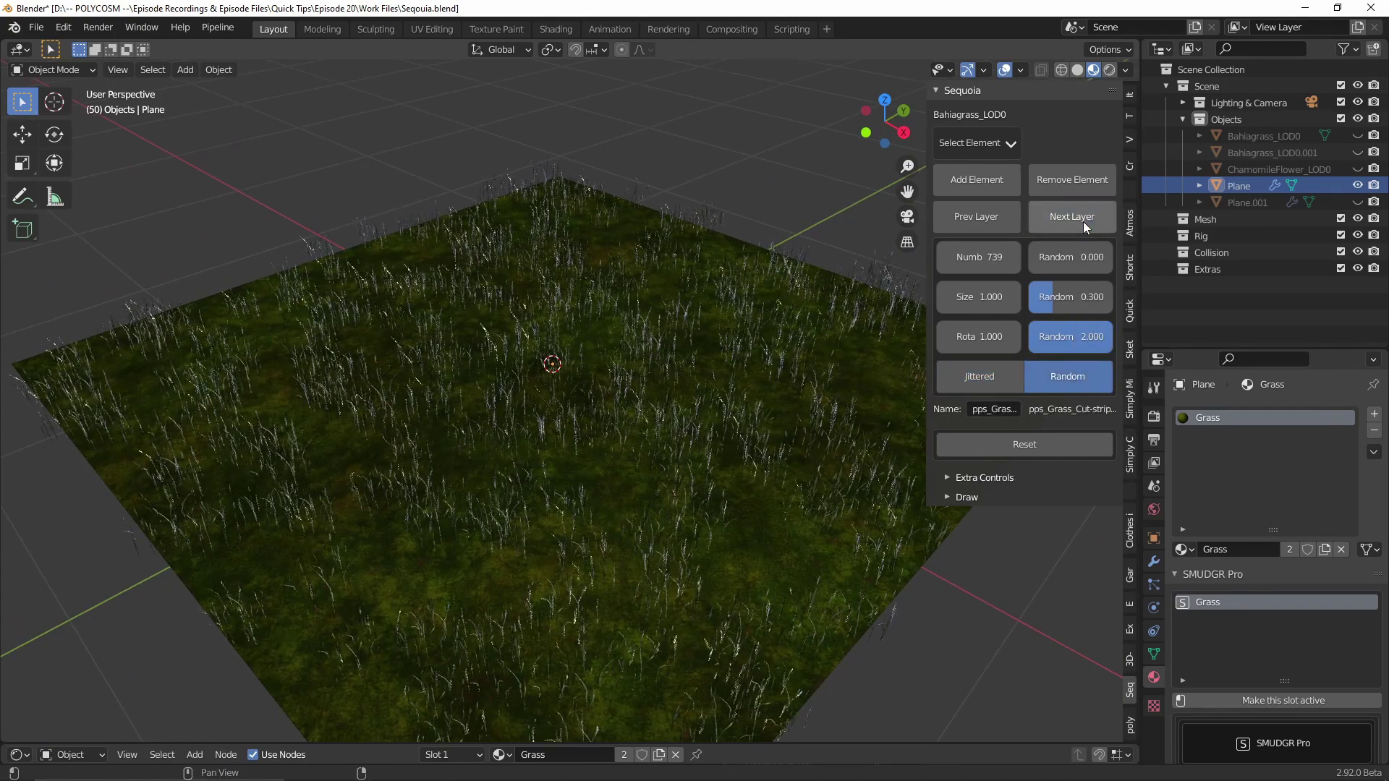
{"action": "left_click", "coordinate": [983, 152]}
{"action": "mouse_move", "coordinate": [977, 172]}
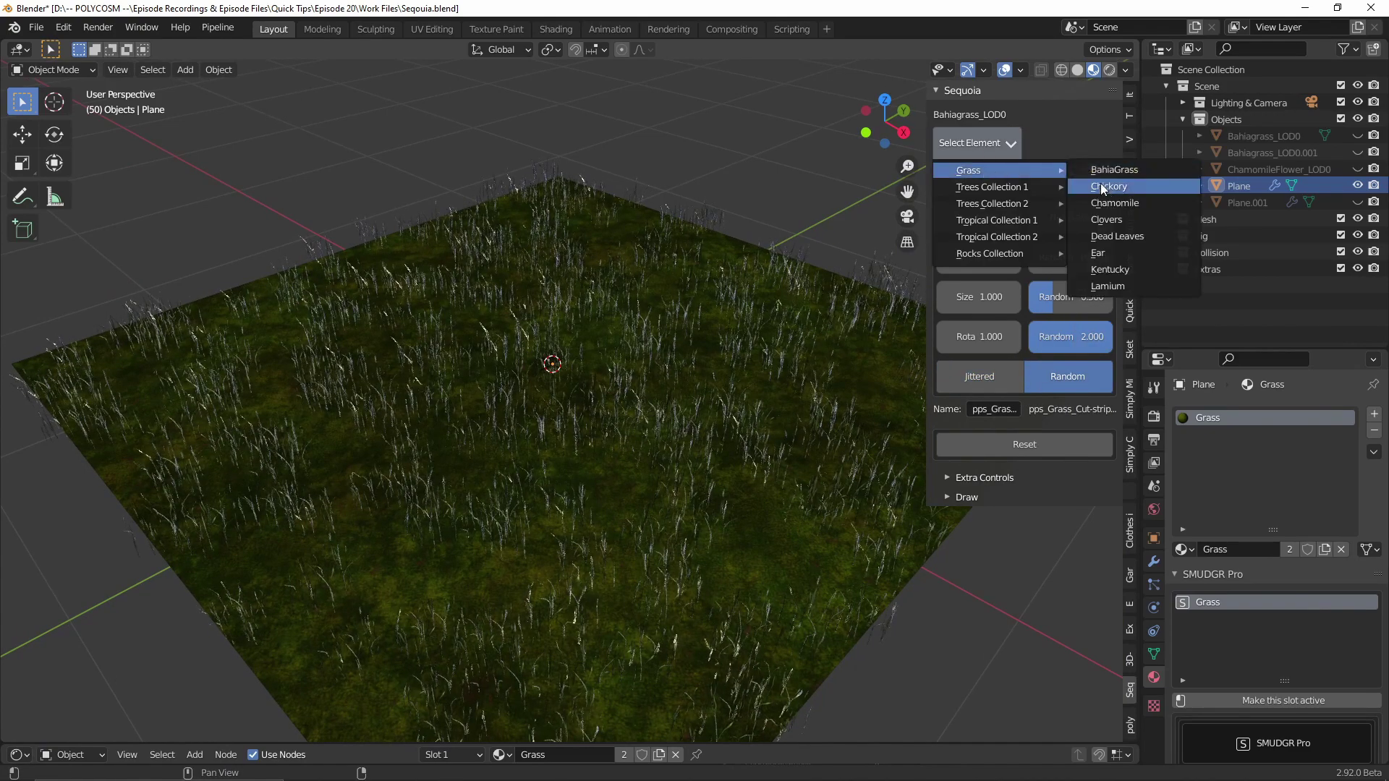
{"action": "left_click", "coordinate": [1109, 203]}
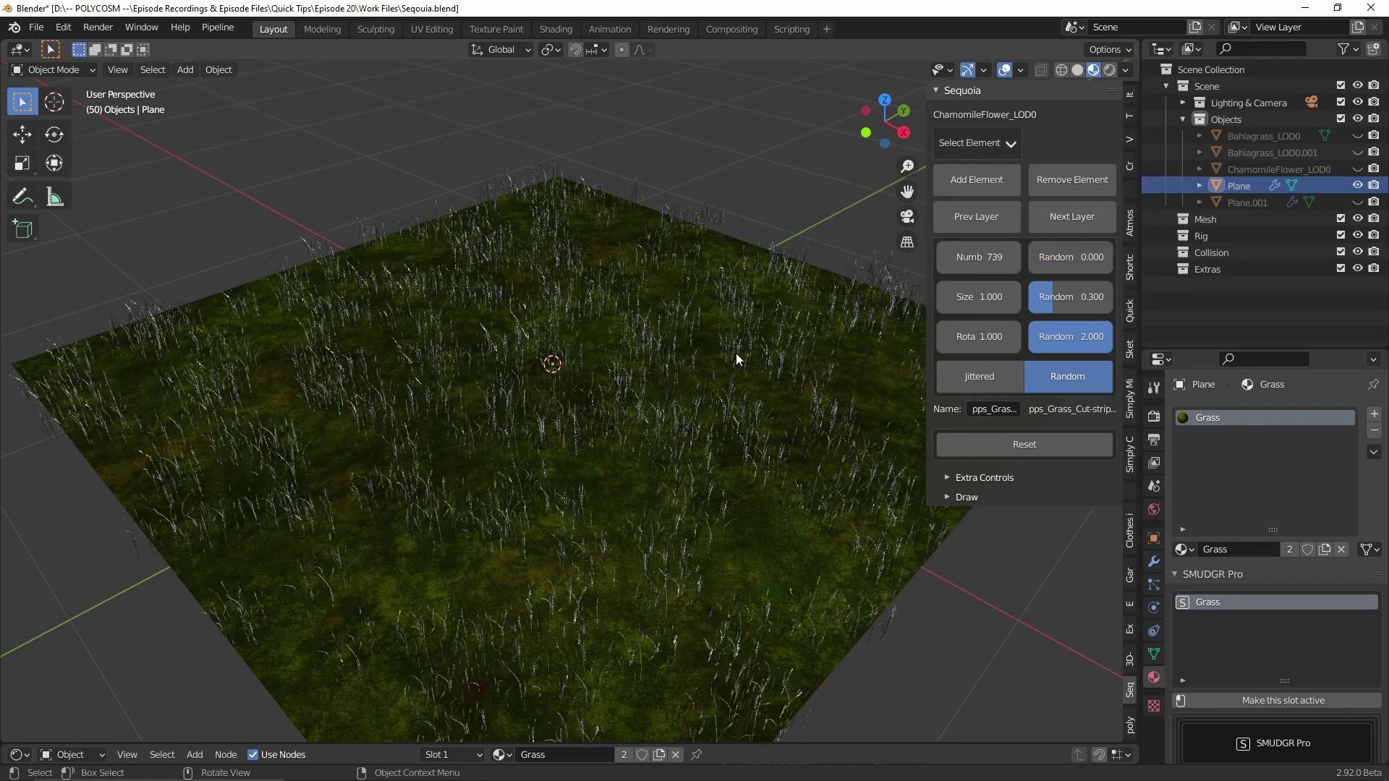
{"action": "left_click", "coordinate": [689, 376]}
{"action": "left_click", "coordinate": [969, 184]}
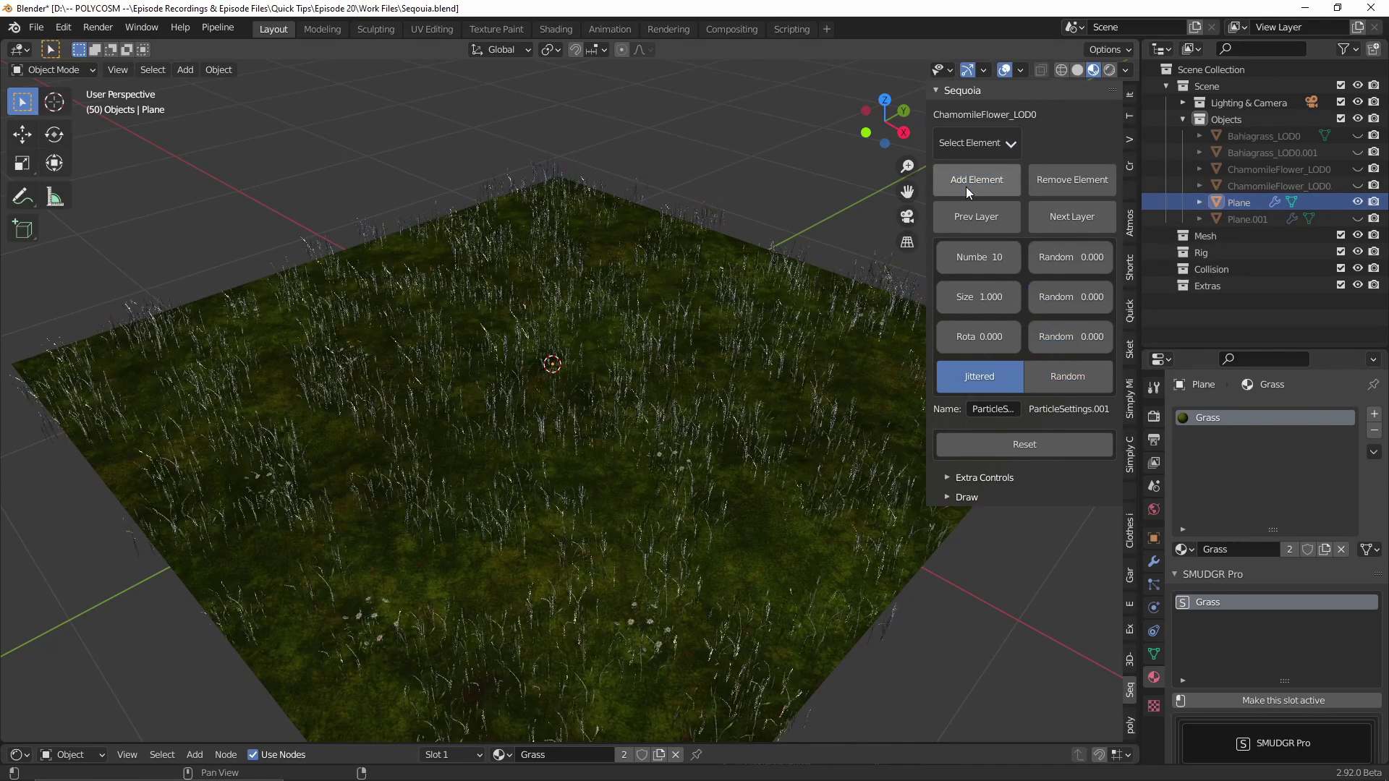
Set the chamomile layer's number to 50 and size to 1.720, with random values 0.042, 0.288 for size and 0.441 for rotation.
{"action": "left_click_drag", "start_coordinate": [979, 257], "coordinate": [1049, 257]}
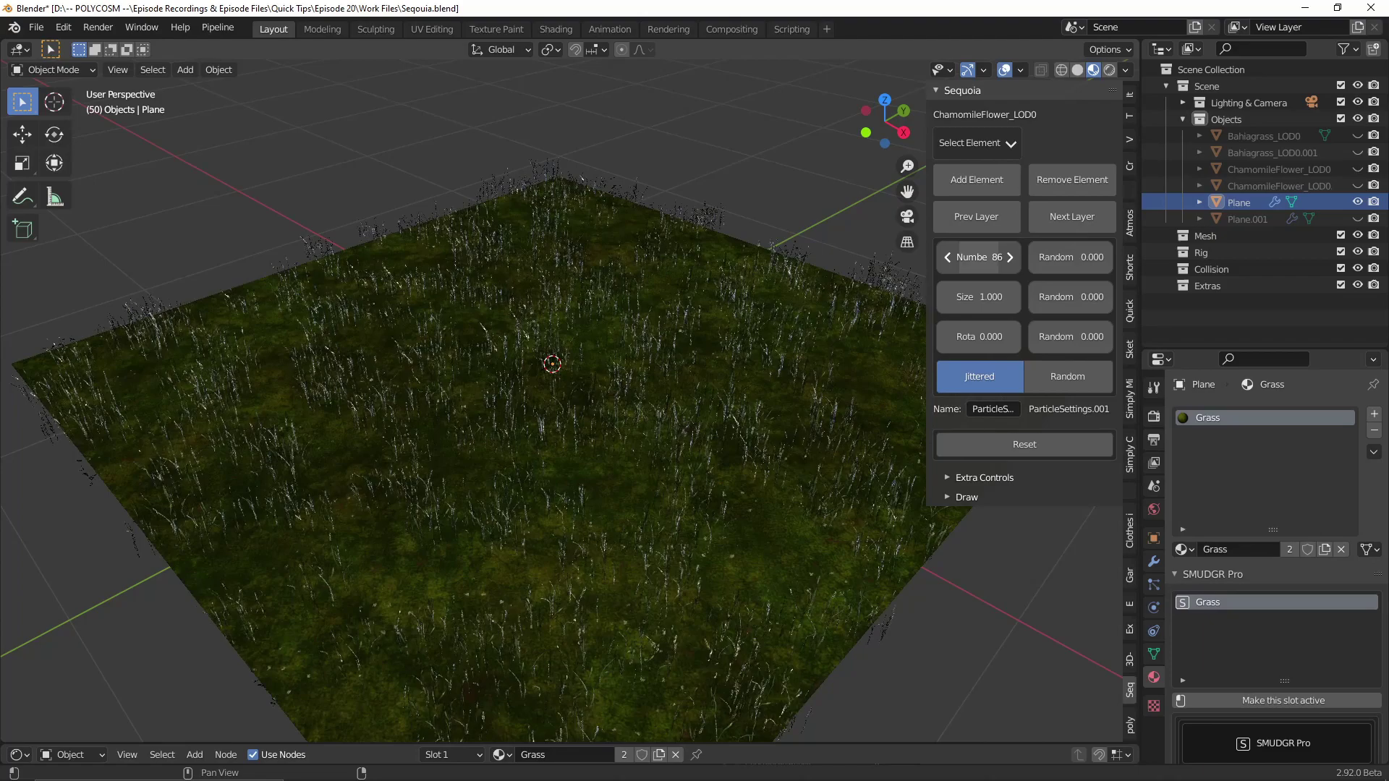
{"action": "left_click_drag", "start_coordinate": [979, 297], "coordinate": [979, 258]}
{"action": "mouse_move", "coordinate": [1071, 257]}
{"action": "left_mouse_down"}
{"action": "mouse_move", "coordinate": [1093, 297]}
{"action": "mouse_move", "coordinate": [1085, 337]}
{"action": "mouse_move", "coordinate": [1100, 336]}
{"action": "left_mouse_up"}
Turn on Sequoia's drawing mode and paint extra chamomile particles across the far areas of the plane.
{"action": "left_click", "coordinate": [968, 497]}
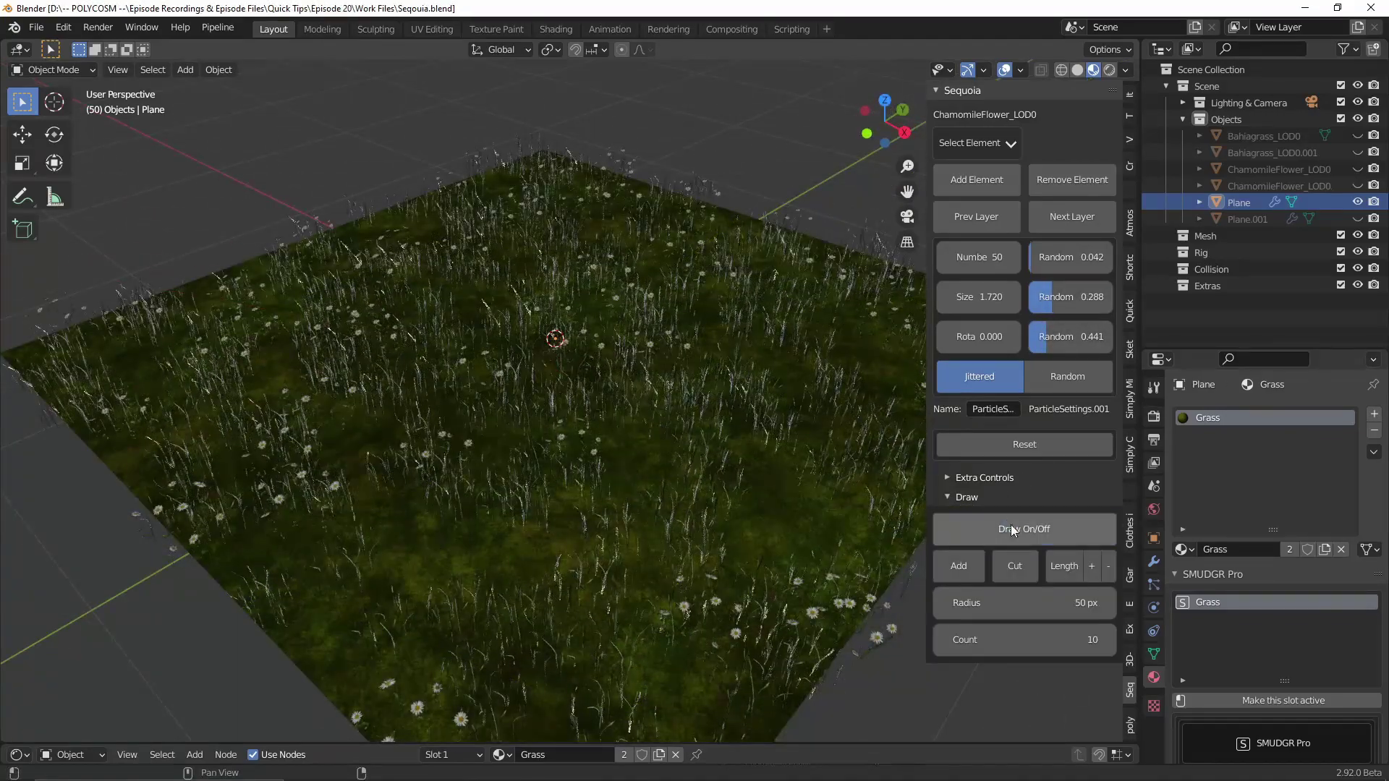
{"action": "left_click", "coordinate": [1013, 530]}
{"action": "mouse_move", "coordinate": [747, 323]}
{"action": "left_mouse_down"}
{"action": "mouse_move", "coordinate": [797, 411]}
{"action": "mouse_move", "coordinate": [739, 417]}
{"action": "mouse_move", "coordinate": [651, 471]}
{"action": "left_mouse_up"}
{"action": "left_click", "coordinate": [354, 343]}
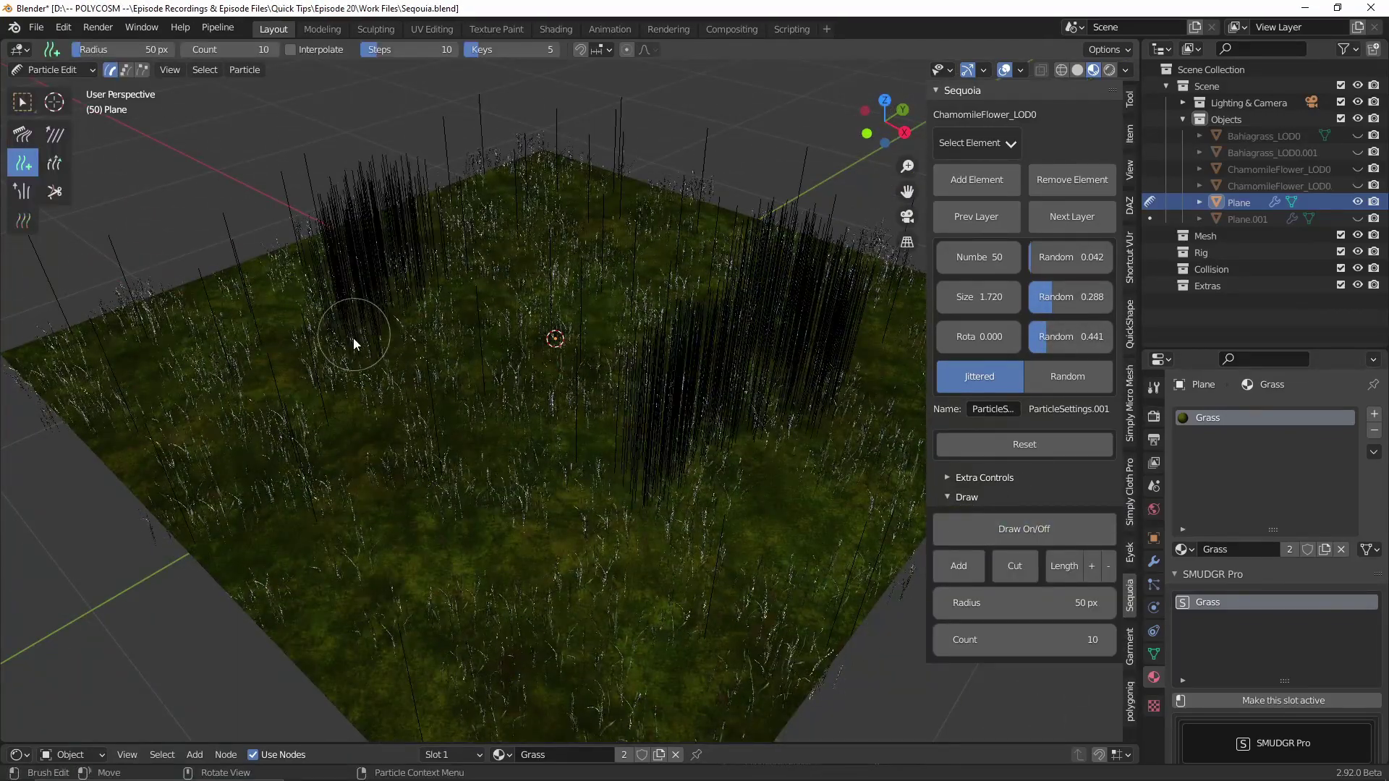
Turn off Sequoia's drawing mode.
{"action": "left_click", "coordinate": [996, 531]}
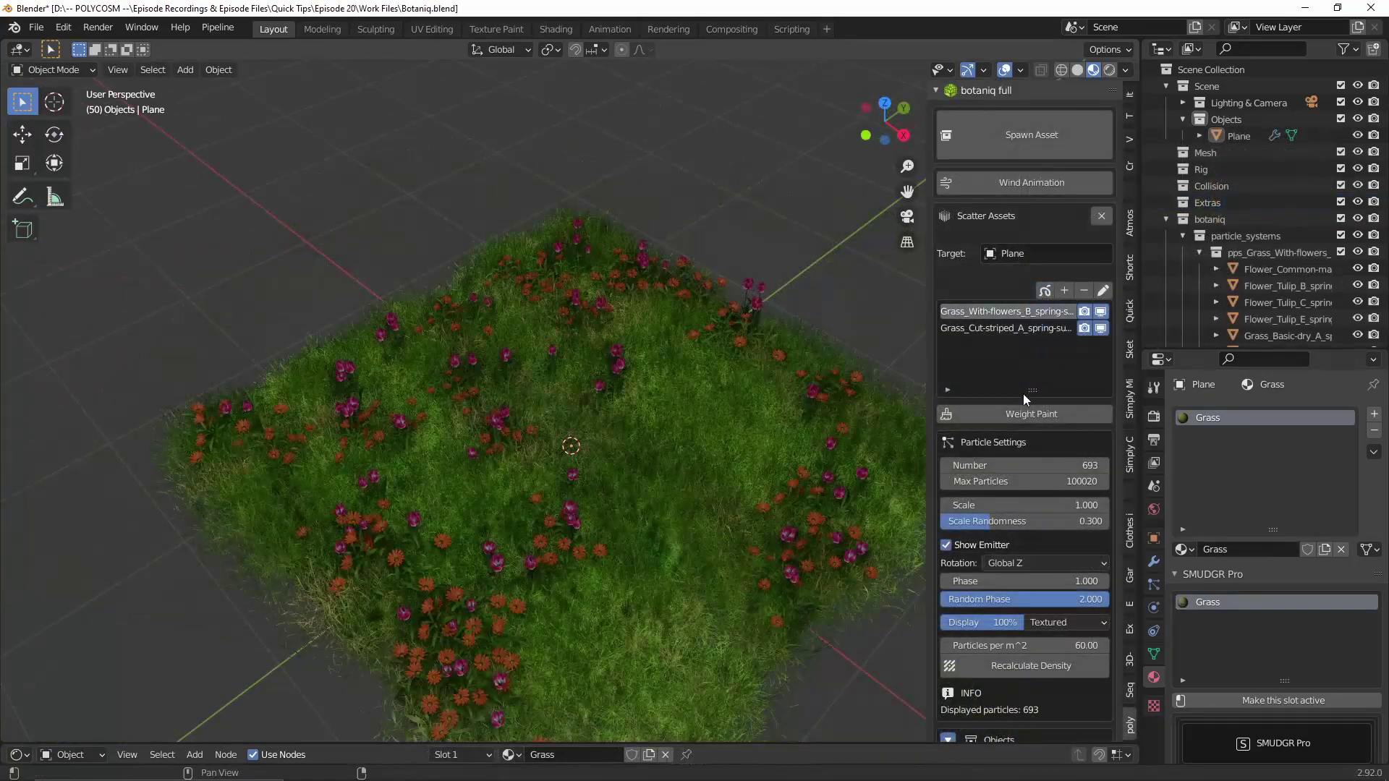
Switch to the botaniq scene and weight-paint the Grass_With-flowers_B layer along the far edge and one side of the plane.
{"action": "left_click", "coordinate": [1028, 412]}
{"action": "left_click_drag", "start_coordinate": [578, 275], "coordinate": [824, 412]}
{"action": "mouse_move", "coordinate": [448, 376]}
{"action": "left_mouse_down"}
{"action": "mouse_move", "coordinate": [318, 463]}
{"action": "mouse_move", "coordinate": [521, 624]}
{"action": "left_mouse_up"}
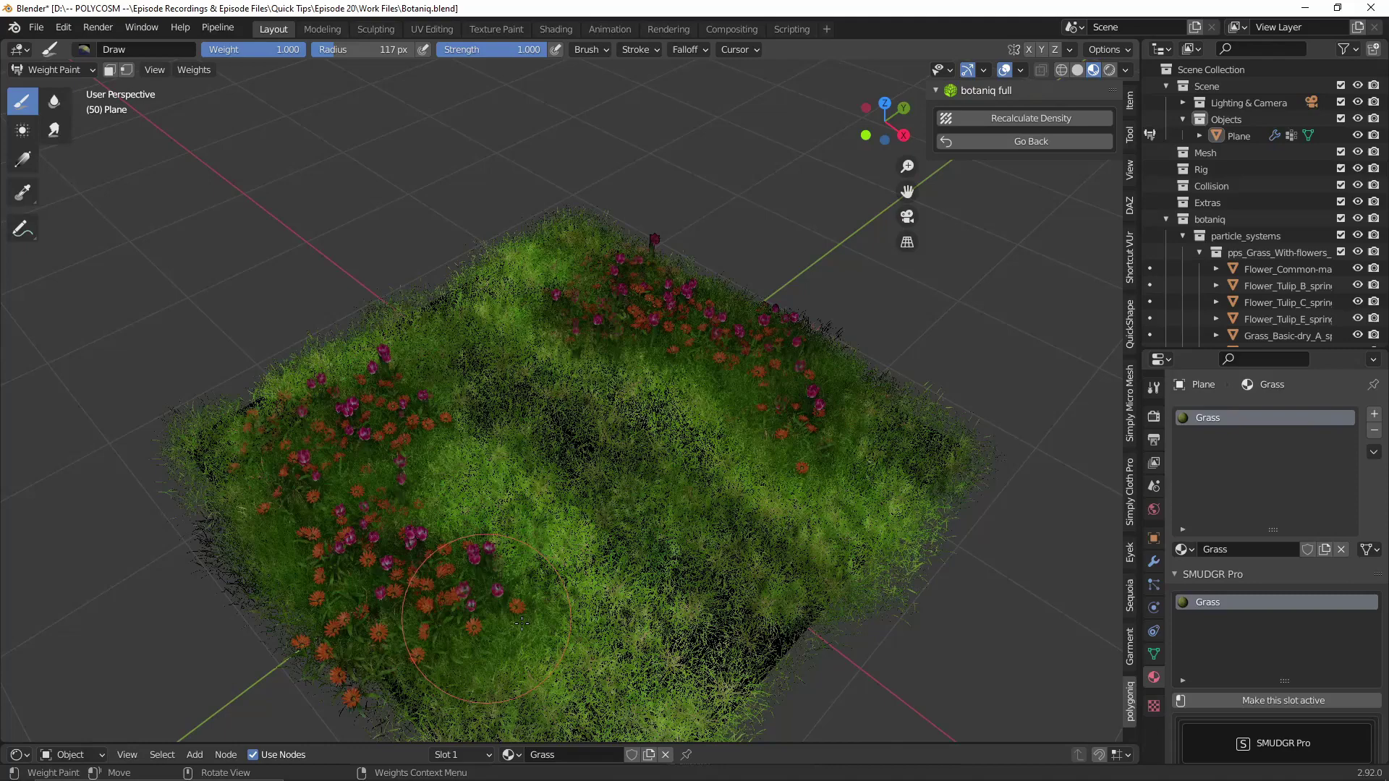
{"action": "middle_click_drag", "start_coordinate": [521, 624], "coordinate": [764, 380]}
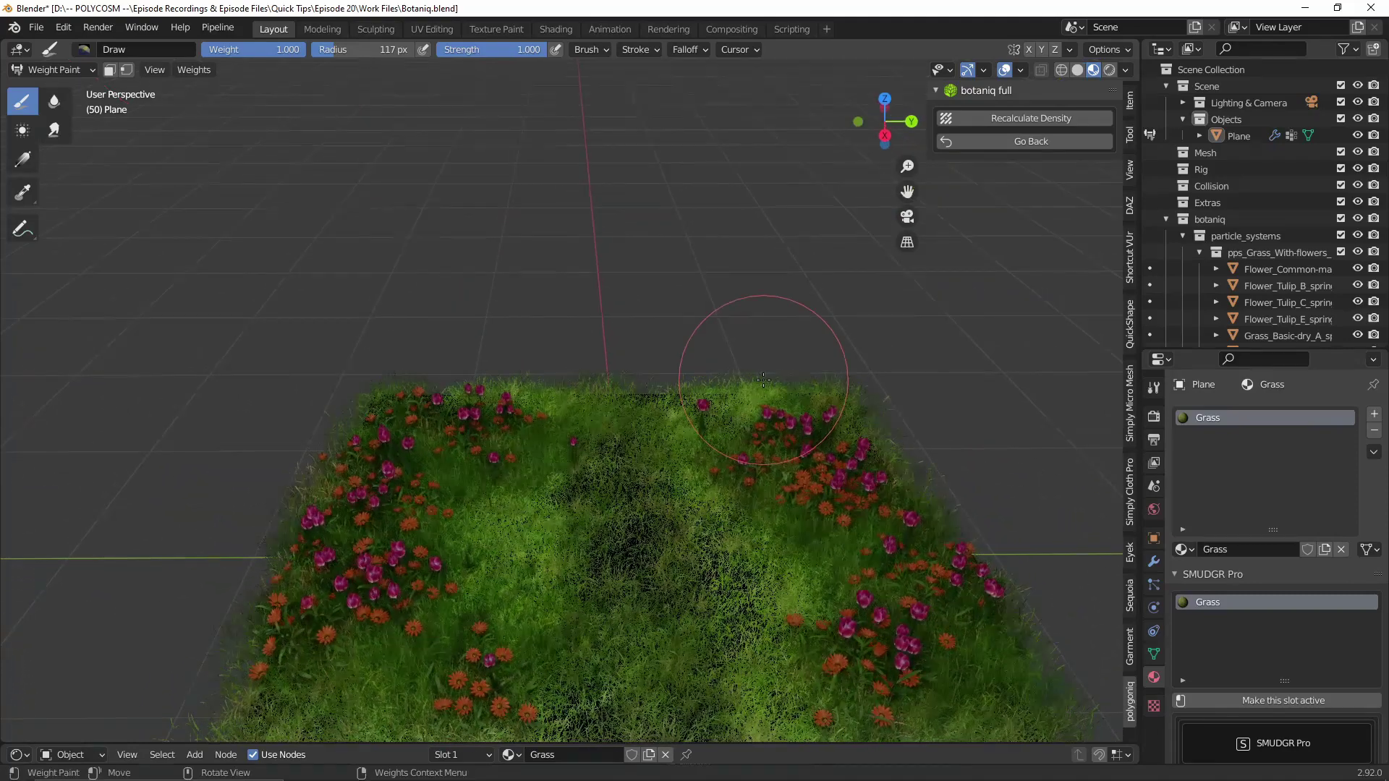
Examine the plane's mesh subdivisions in Edit Mode, then return to Object Mode.
{"action": "left_click", "coordinate": [52, 69]}
{"action": "left_click", "coordinate": [58, 106]}
{"action": "middle_click_drag", "start_coordinate": [714, 288], "coordinate": [1061, 548]}
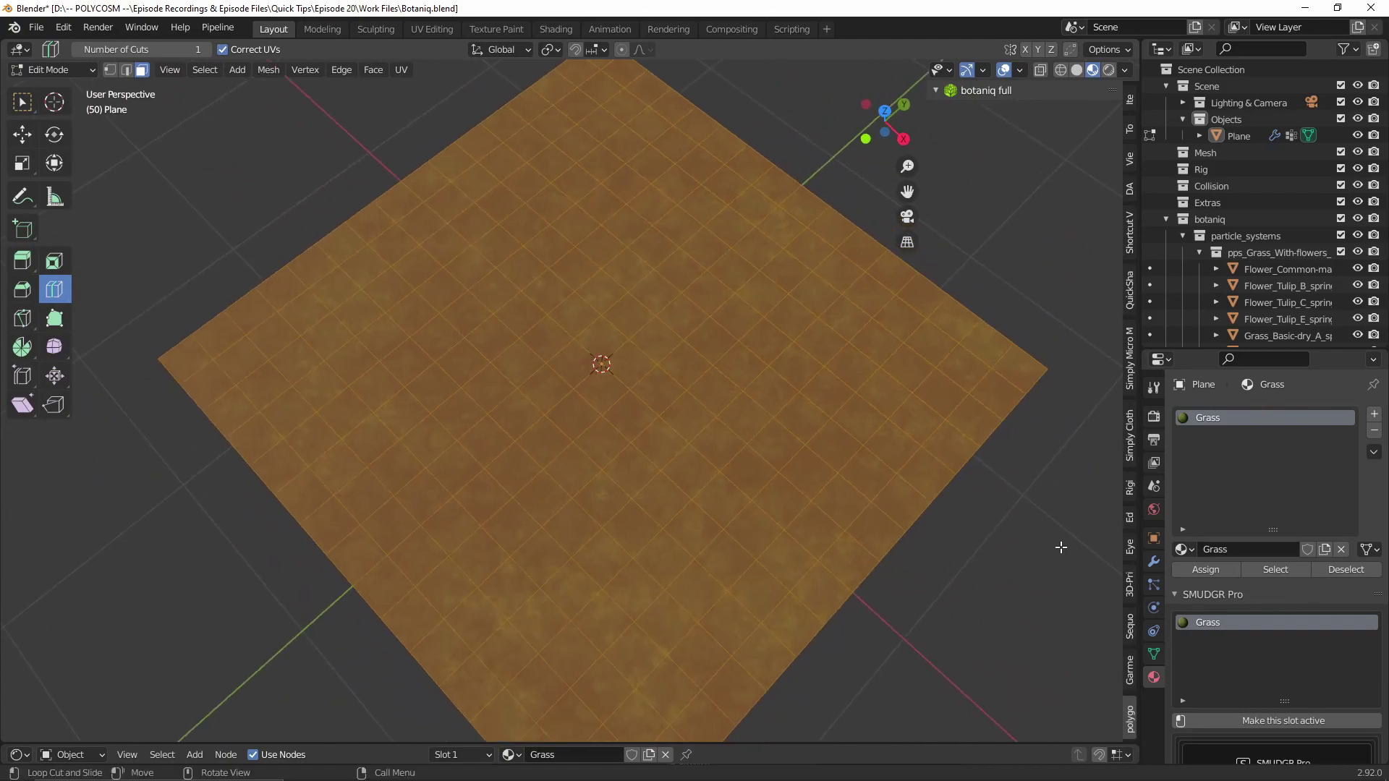
{"action": "left_click", "coordinate": [22, 70]}
{"action": "left_click", "coordinate": [31, 90]}
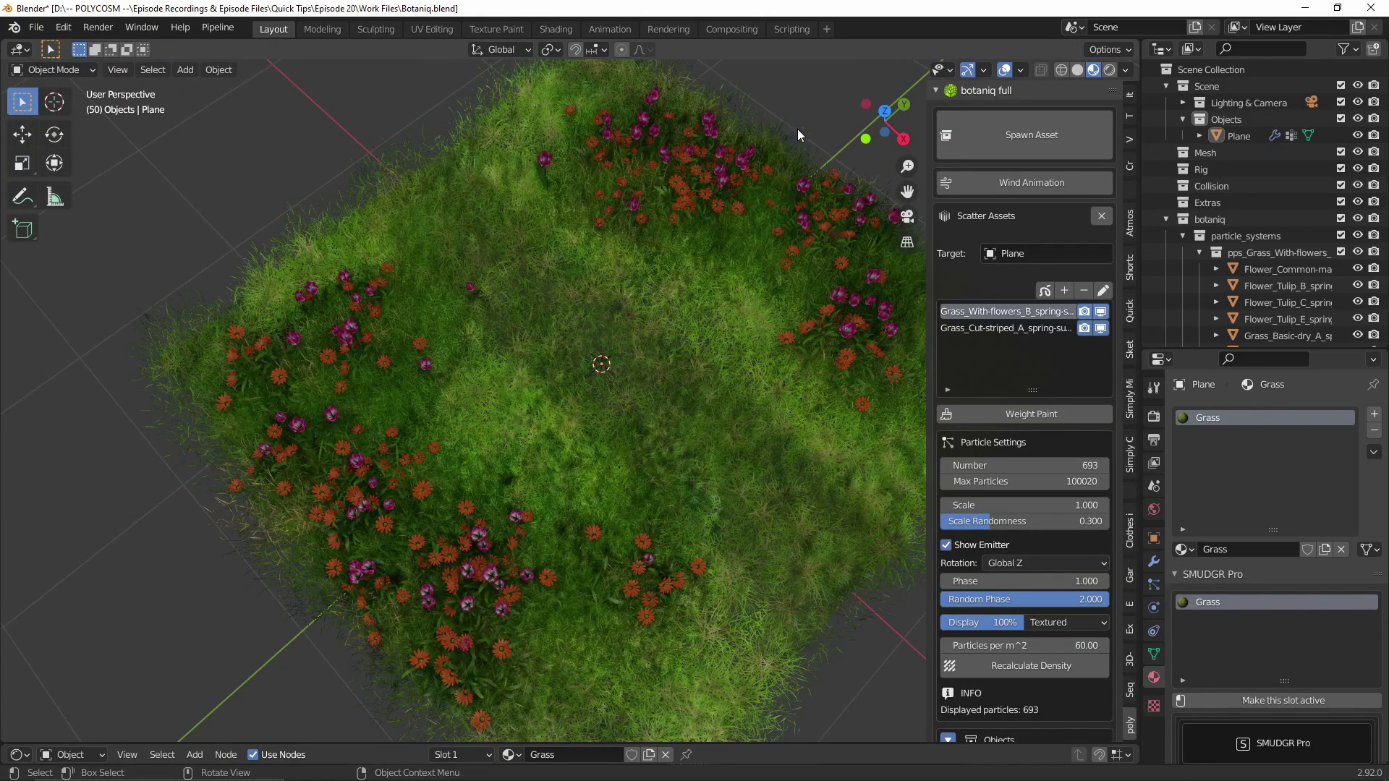
{"action": "middle_click_drag", "start_coordinate": [797, 129], "coordinate": [770, 84]}
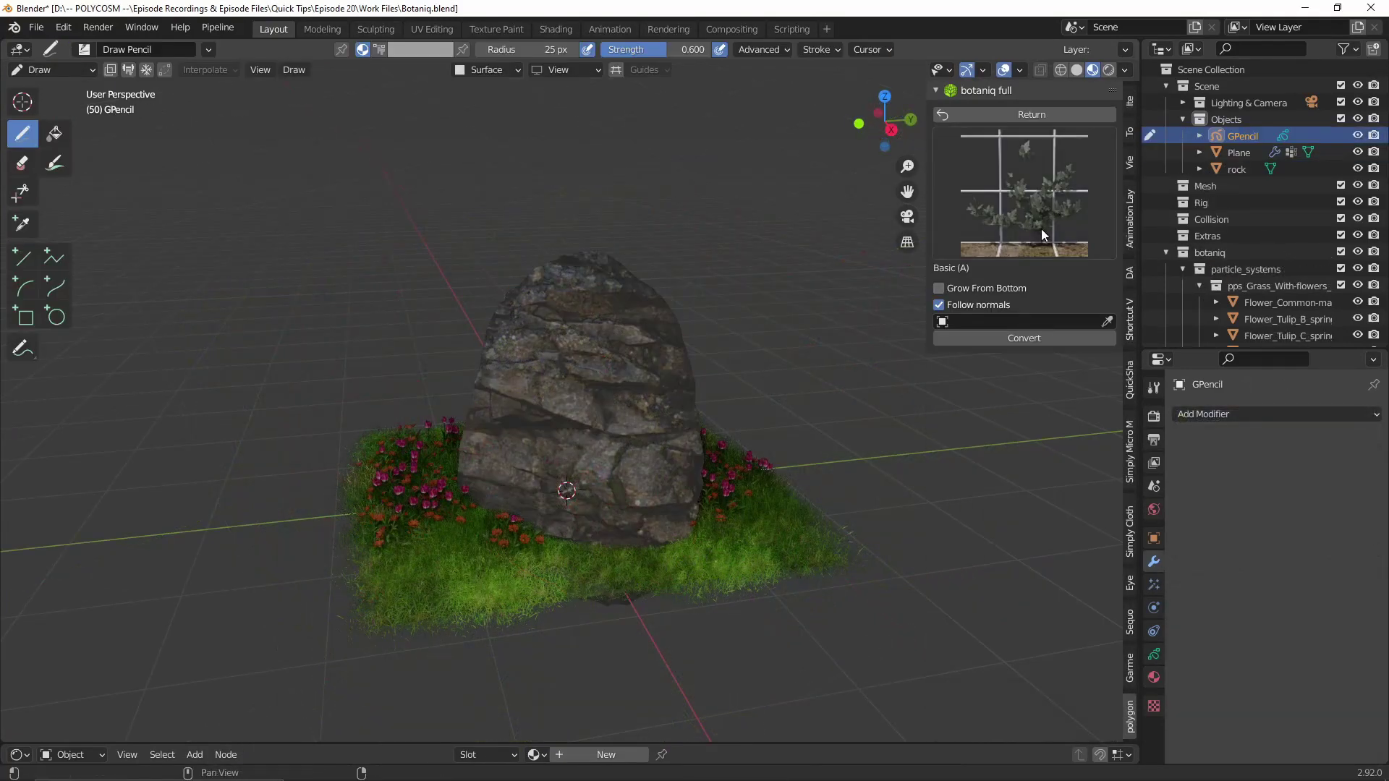
Choose the Pothos (B) vine, draw several curving strokes over the rock's face and convert them into vines.
{"action": "left_click", "coordinate": [1040, 227]}
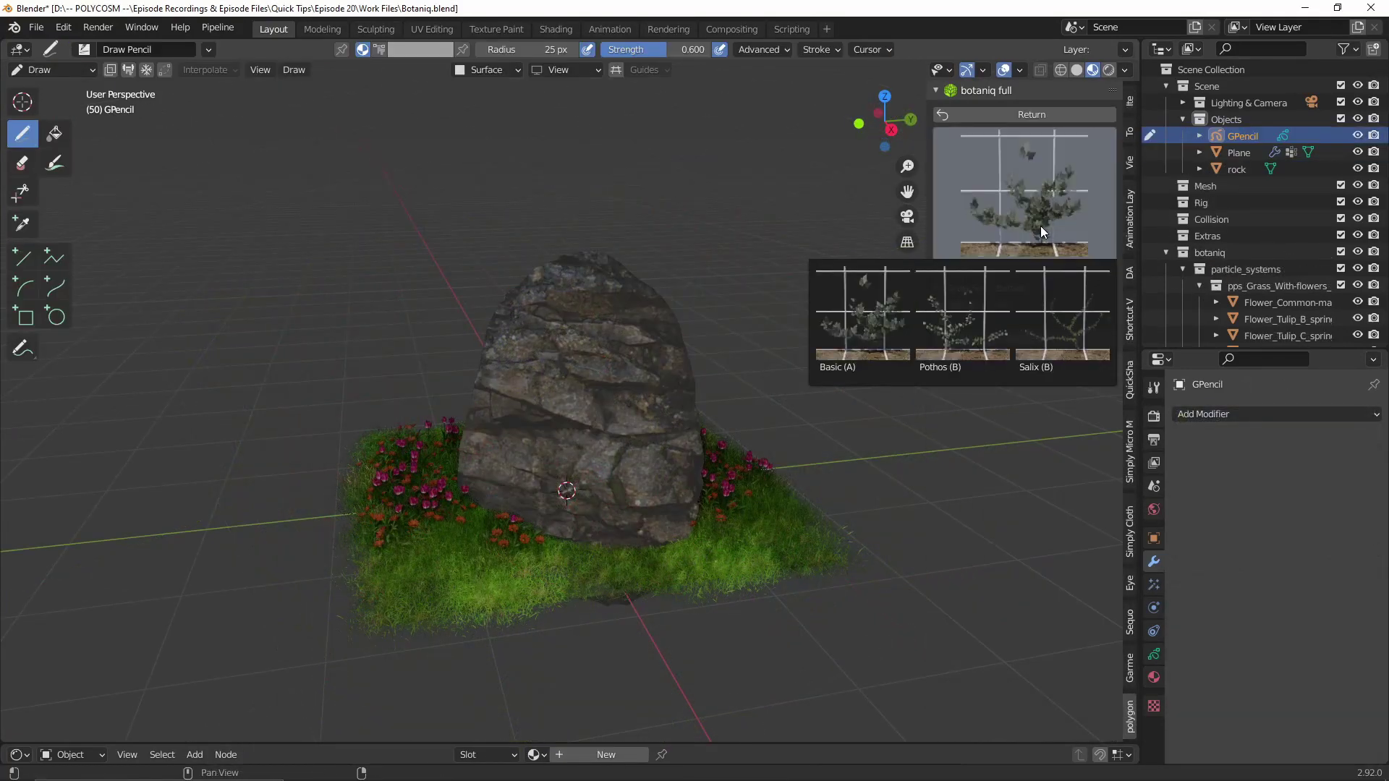
{"action": "left_click", "coordinate": [995, 335]}
{"action": "mouse_move", "coordinate": [534, 321]}
{"action": "left_mouse_down"}
{"action": "mouse_move", "coordinate": [610, 380]}
{"action": "mouse_move", "coordinate": [624, 471]}
{"action": "mouse_move", "coordinate": [685, 456]}
{"action": "left_mouse_up"}
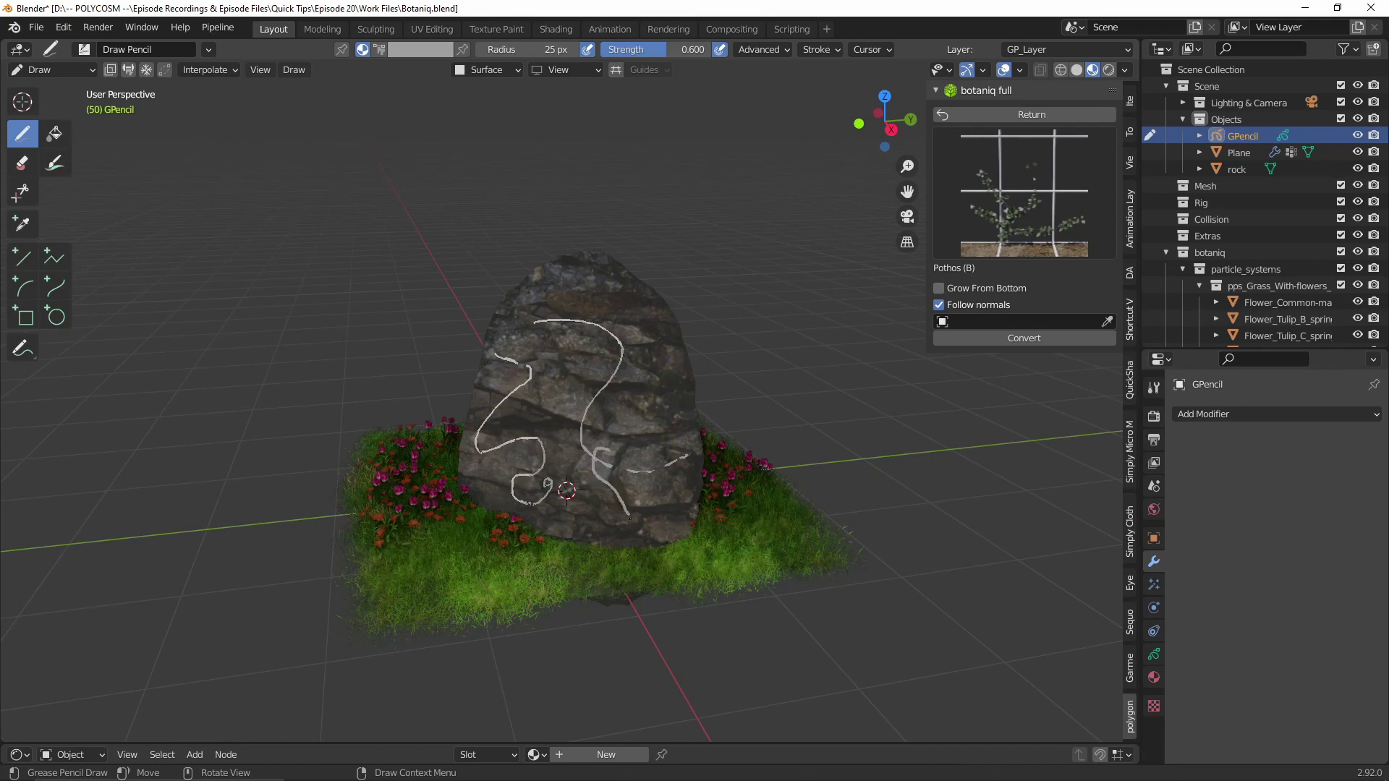
{"action": "left_click", "coordinate": [969, 338]}
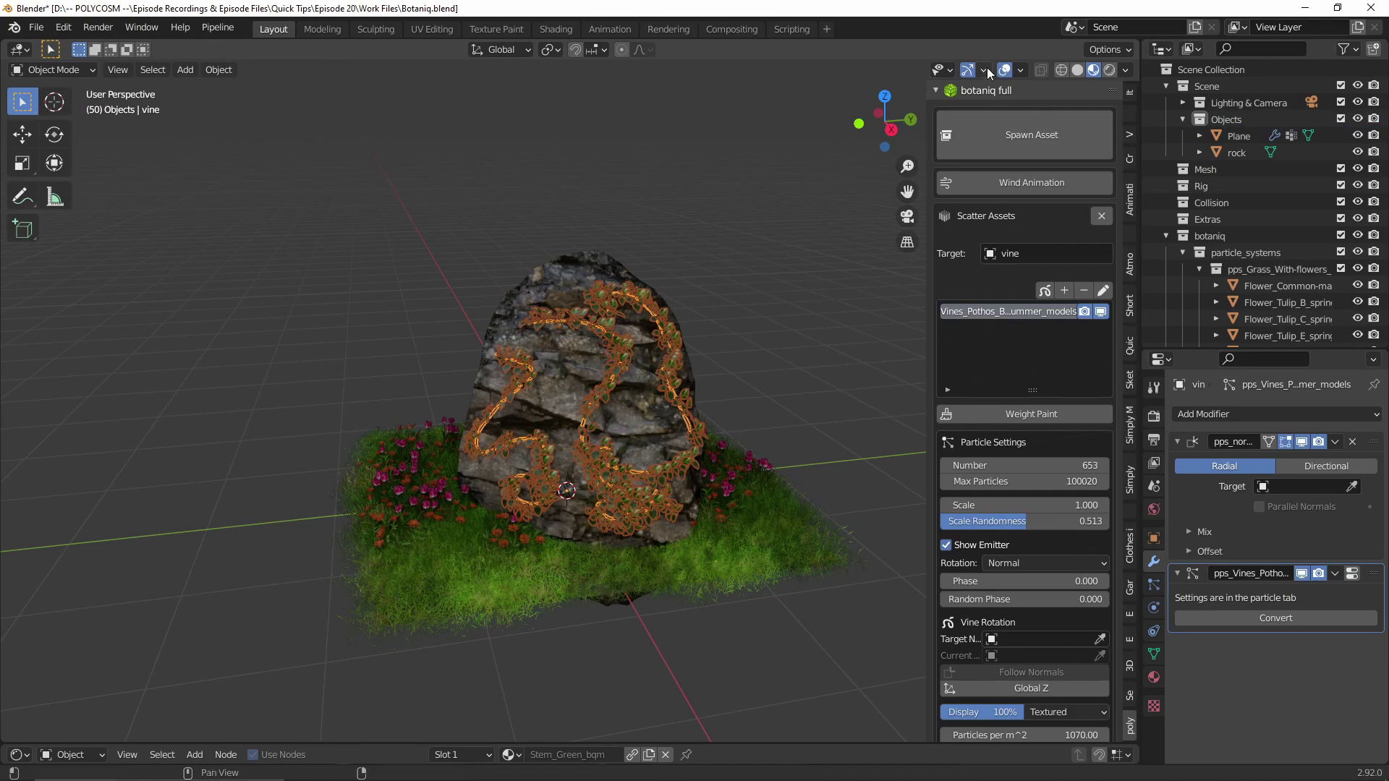
{"action": "left_click", "coordinate": [814, 413]}
{"action": "scroll", "coordinate": [810, 414], "scroll_direction": "up", "scroll_amount": 5}
{"action": "middle_click_drag", "start_coordinate": [846, 395], "coordinate": [813, 382]}
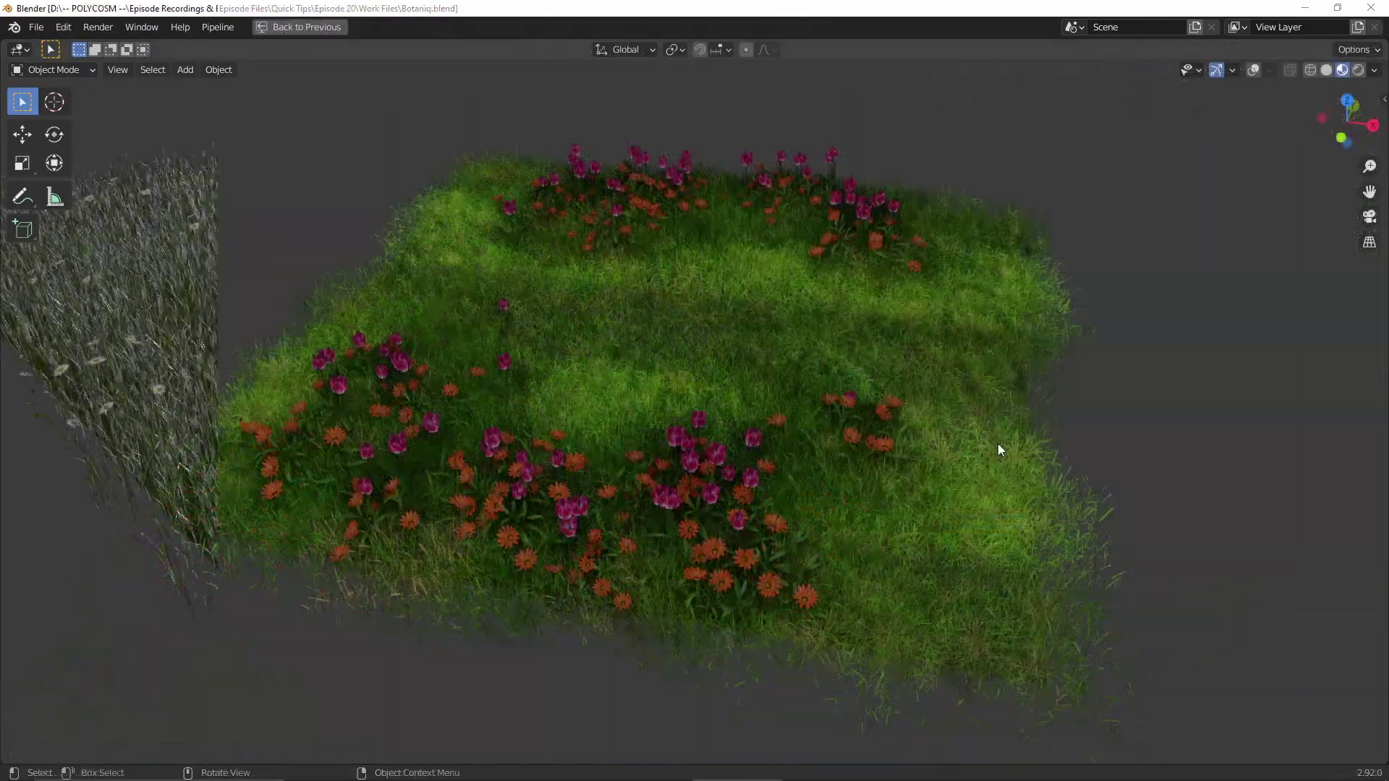
{"action": "middle_click_drag", "start_coordinate": [997, 444], "coordinate": [908, 327]}
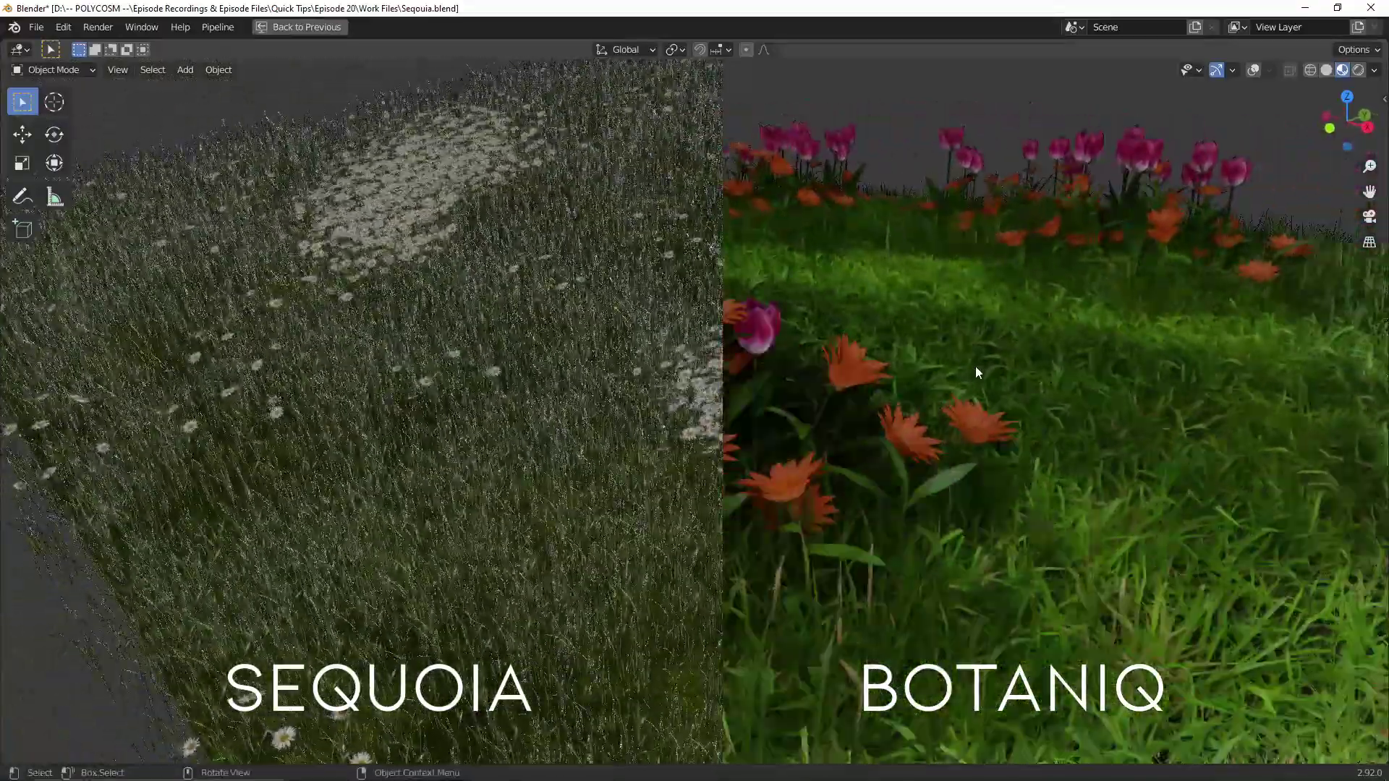
{"action": "middle_click_drag", "start_coordinate": [979, 367], "coordinate": [974, 419]}
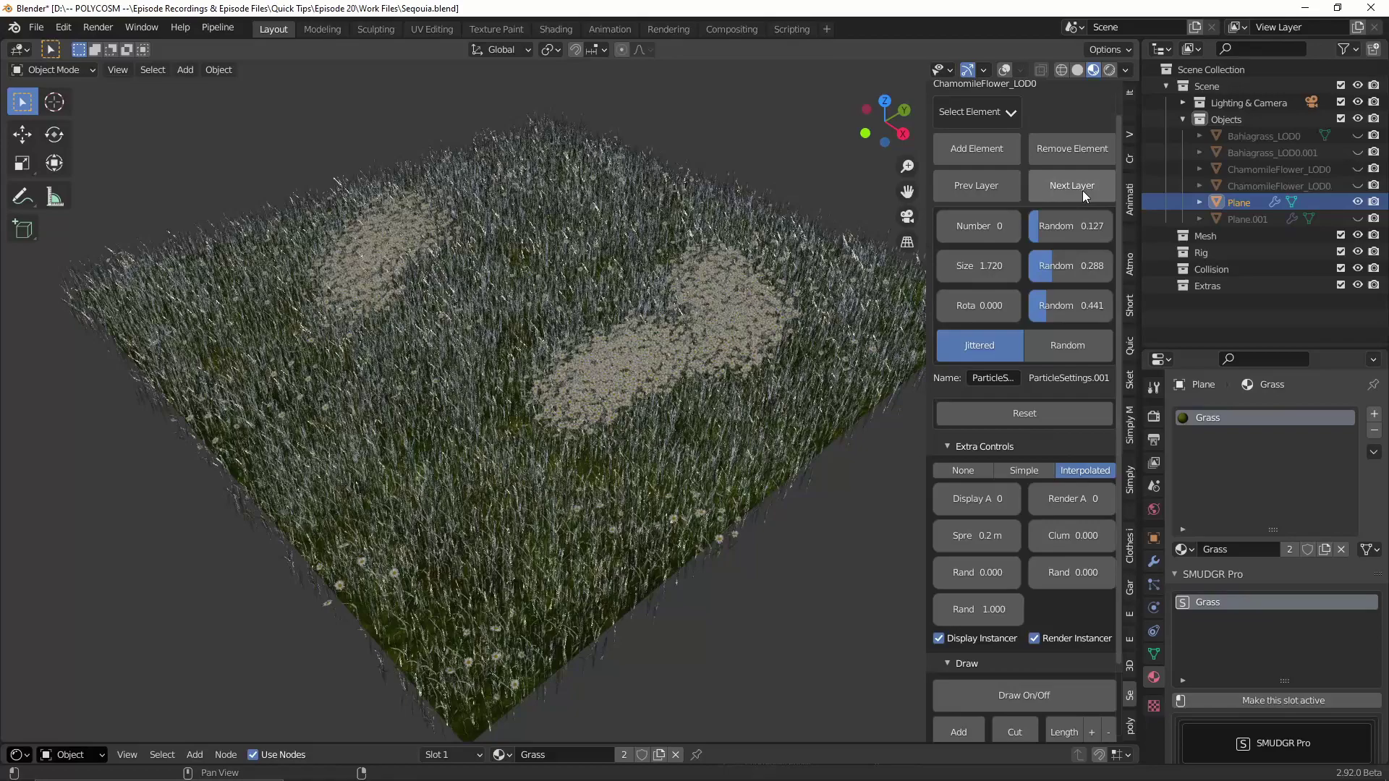
Switch back and forth between the plane's Sequoia layers and compare their particle settings and name fields.
{"action": "left_click", "coordinate": [987, 180]}
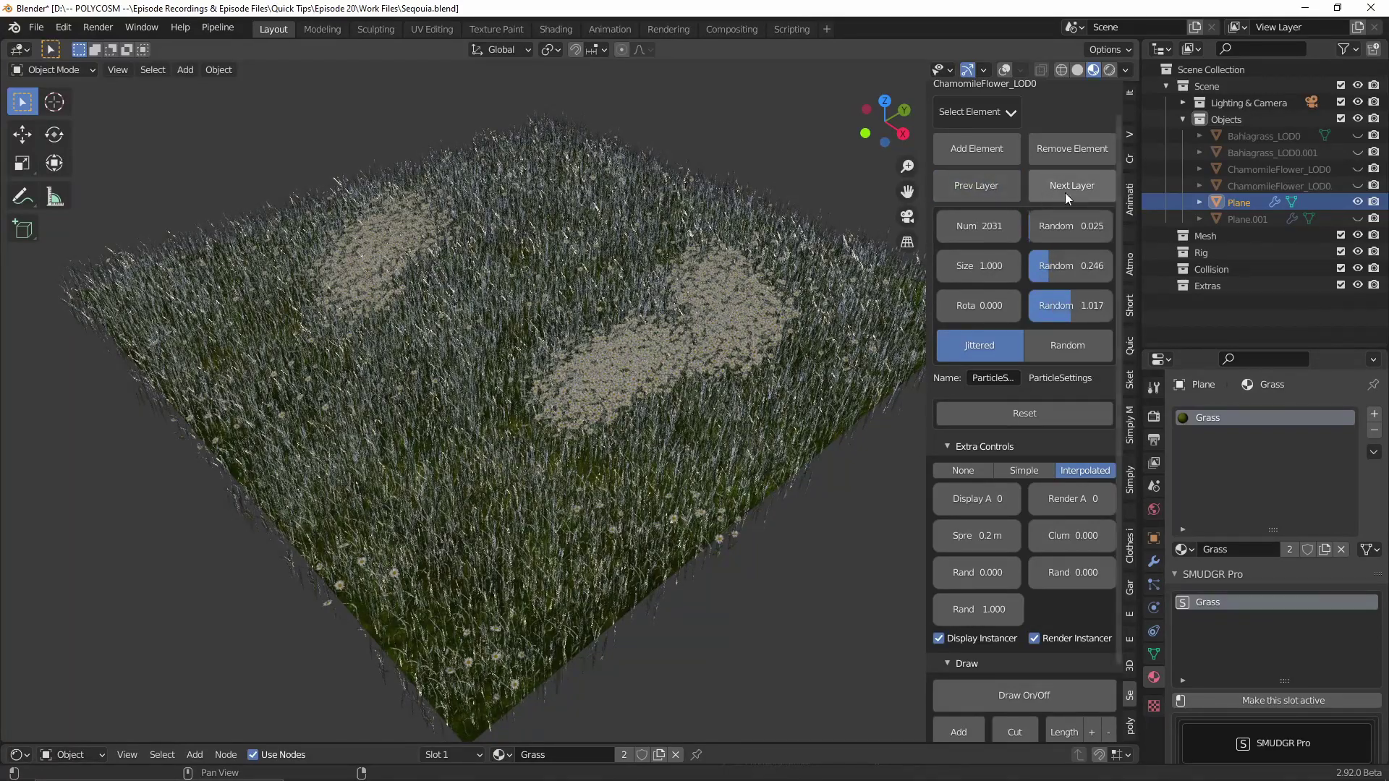
{"action": "left_click", "coordinate": [1072, 188]}
{"action": "left_click", "coordinate": [992, 192]}
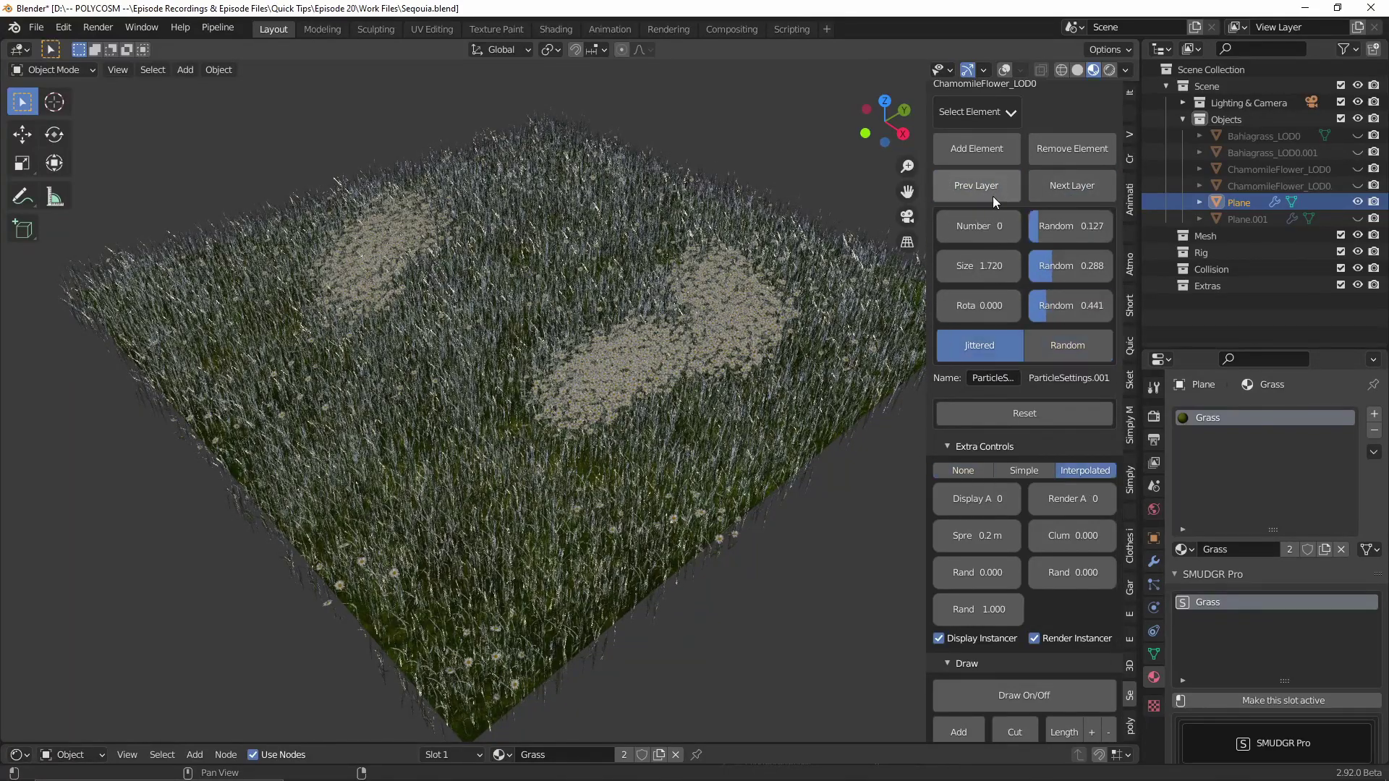
{"action": "left_click", "coordinate": [1005, 376]}
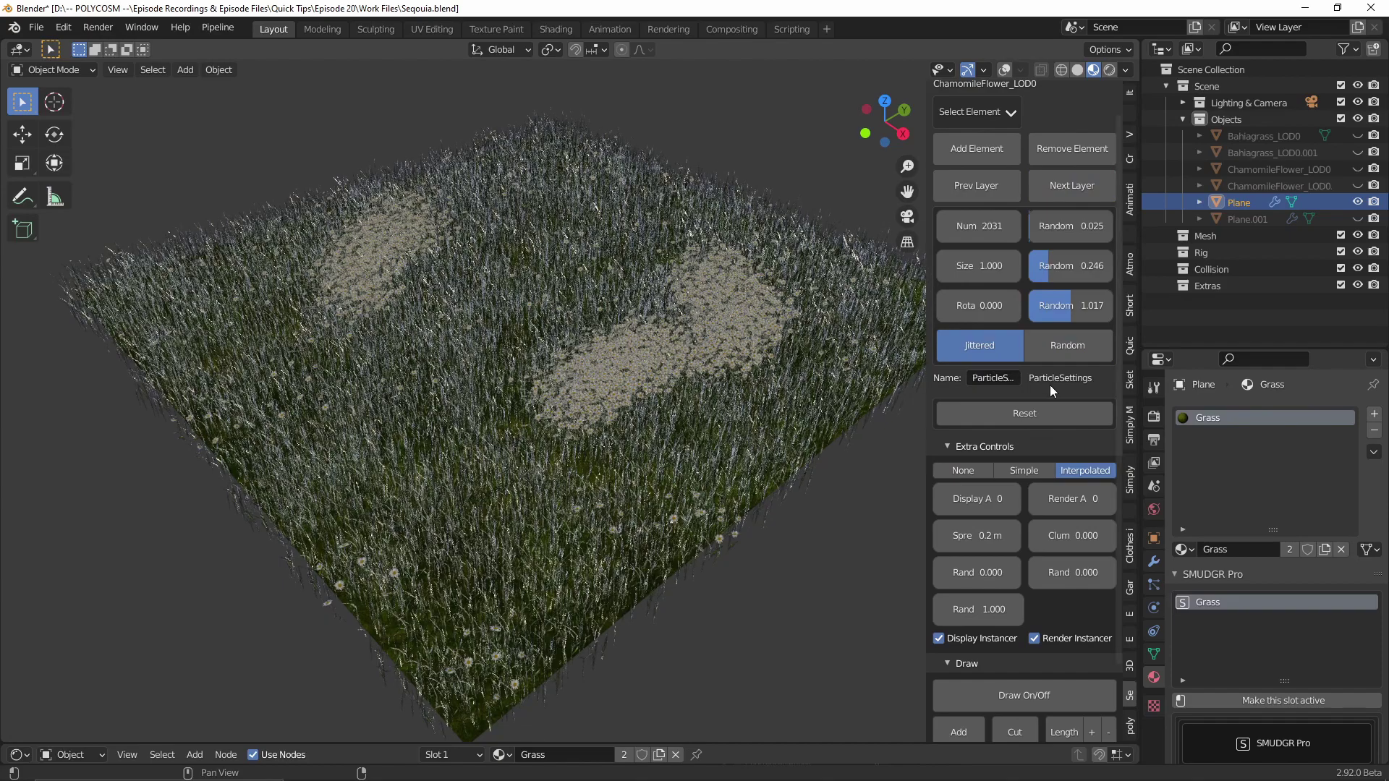
{"action": "left_click", "coordinate": [1083, 183]}
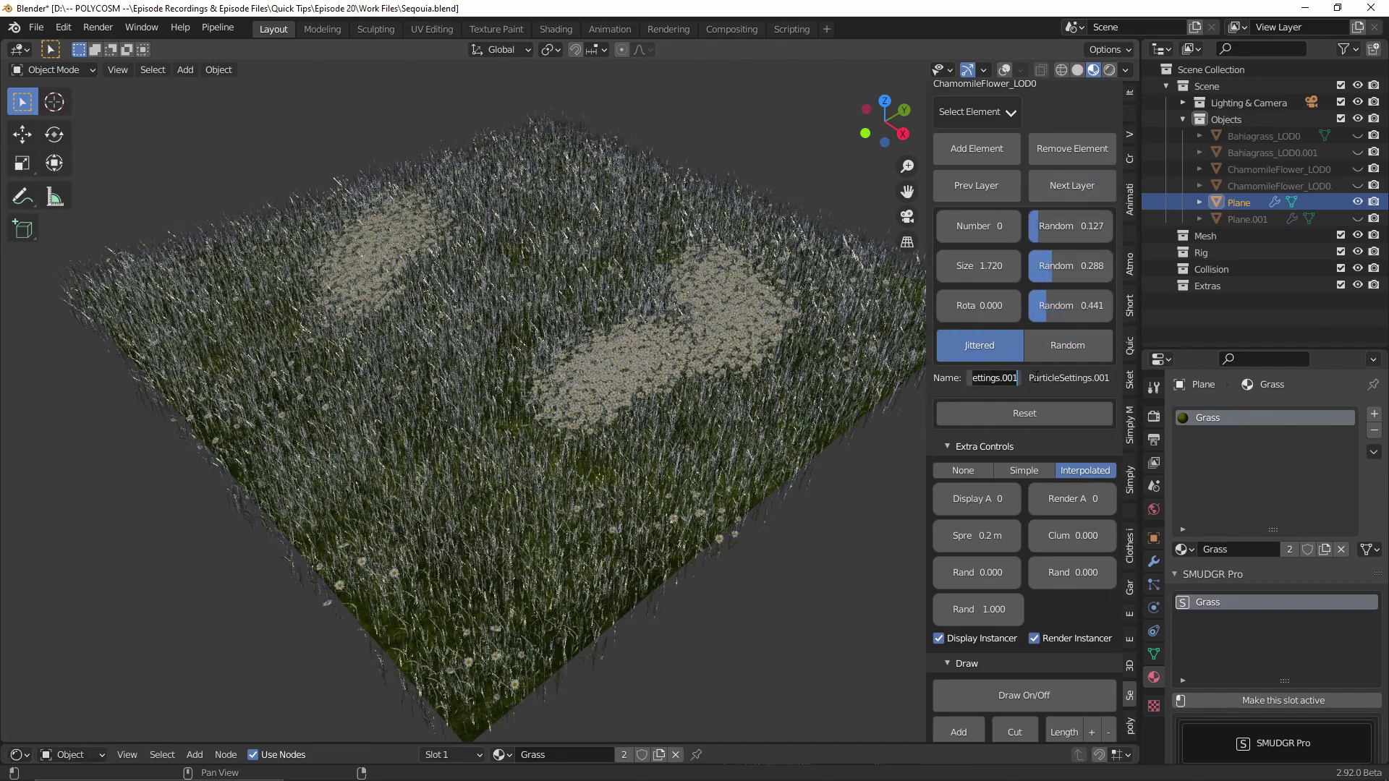
{"action": "left_click", "coordinate": [1035, 377]}
{"action": "left_click", "coordinate": [1075, 188]}
{"action": "left_click", "coordinate": [1013, 378]}
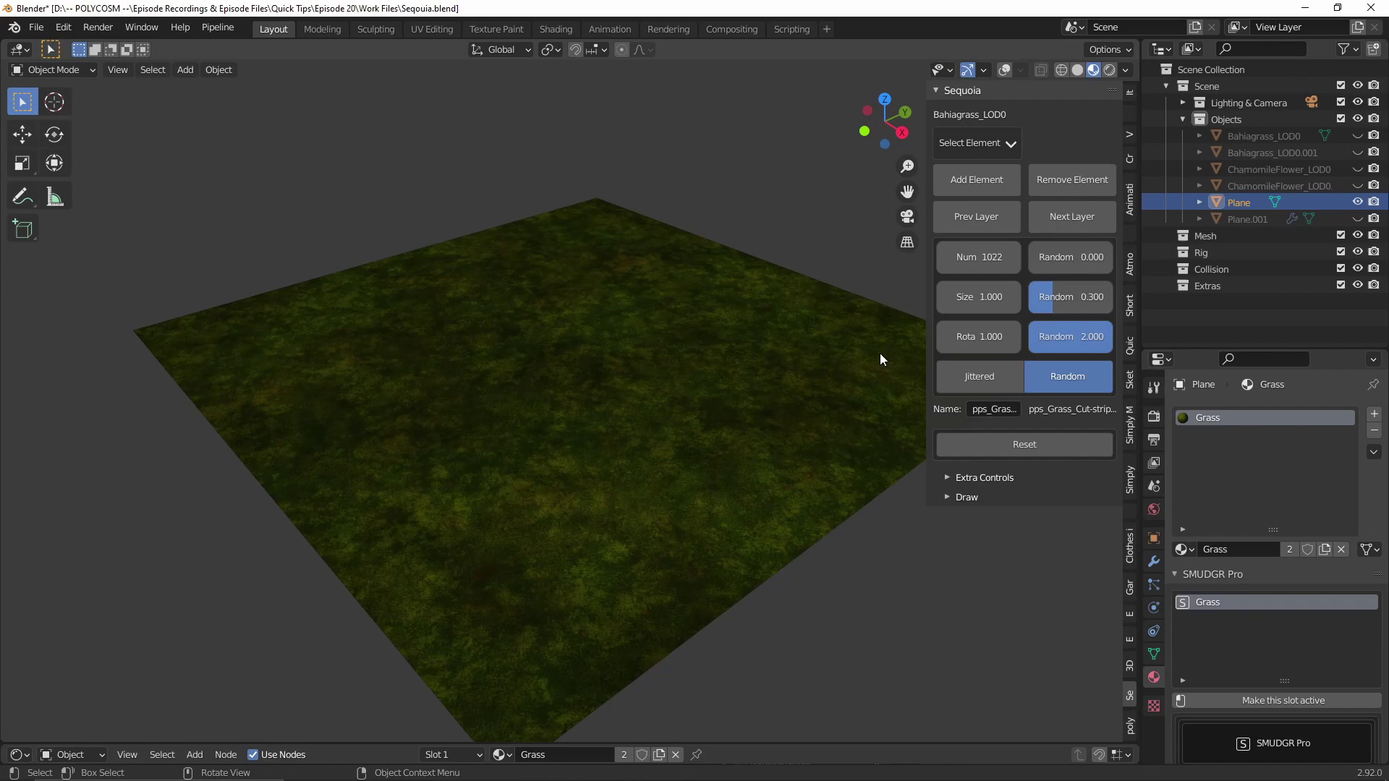
Select Elm 1 from Trees Collection 1 as the Sequoia element for the bare plane.
{"action": "left_click", "coordinate": [988, 148]}
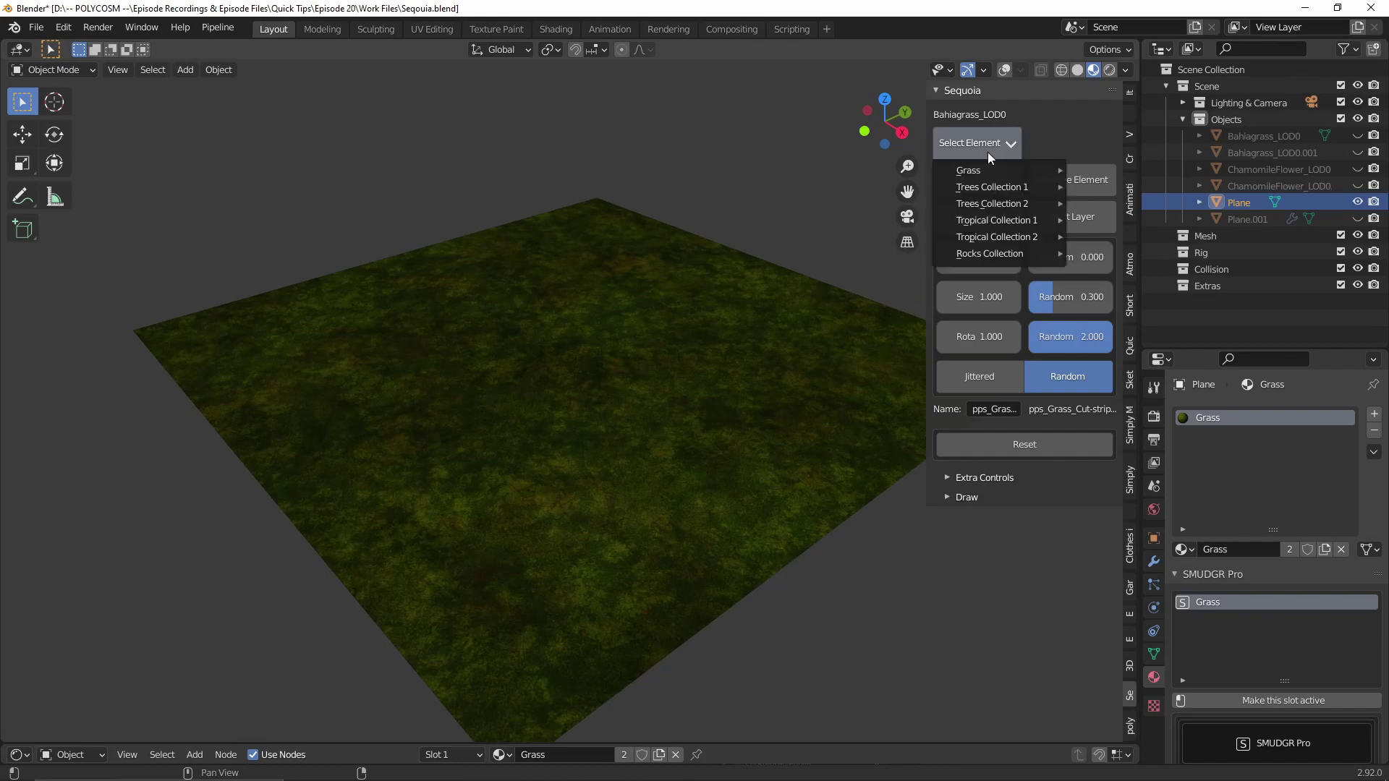
{"action": "mouse_move", "coordinate": [999, 190]}
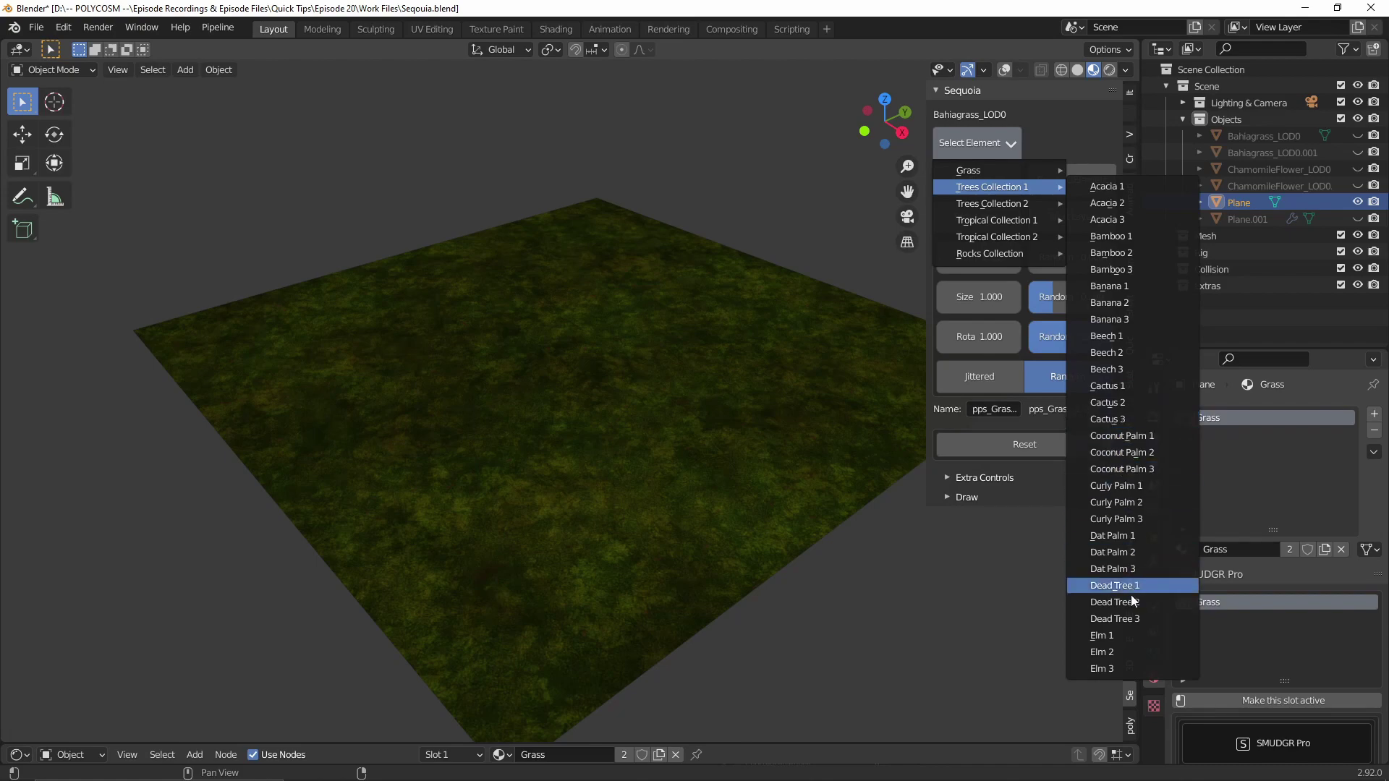
{"action": "left_click", "coordinate": [1126, 634]}
{"action": "middle_click_drag", "start_coordinate": [463, 211], "coordinate": [487, 422]}
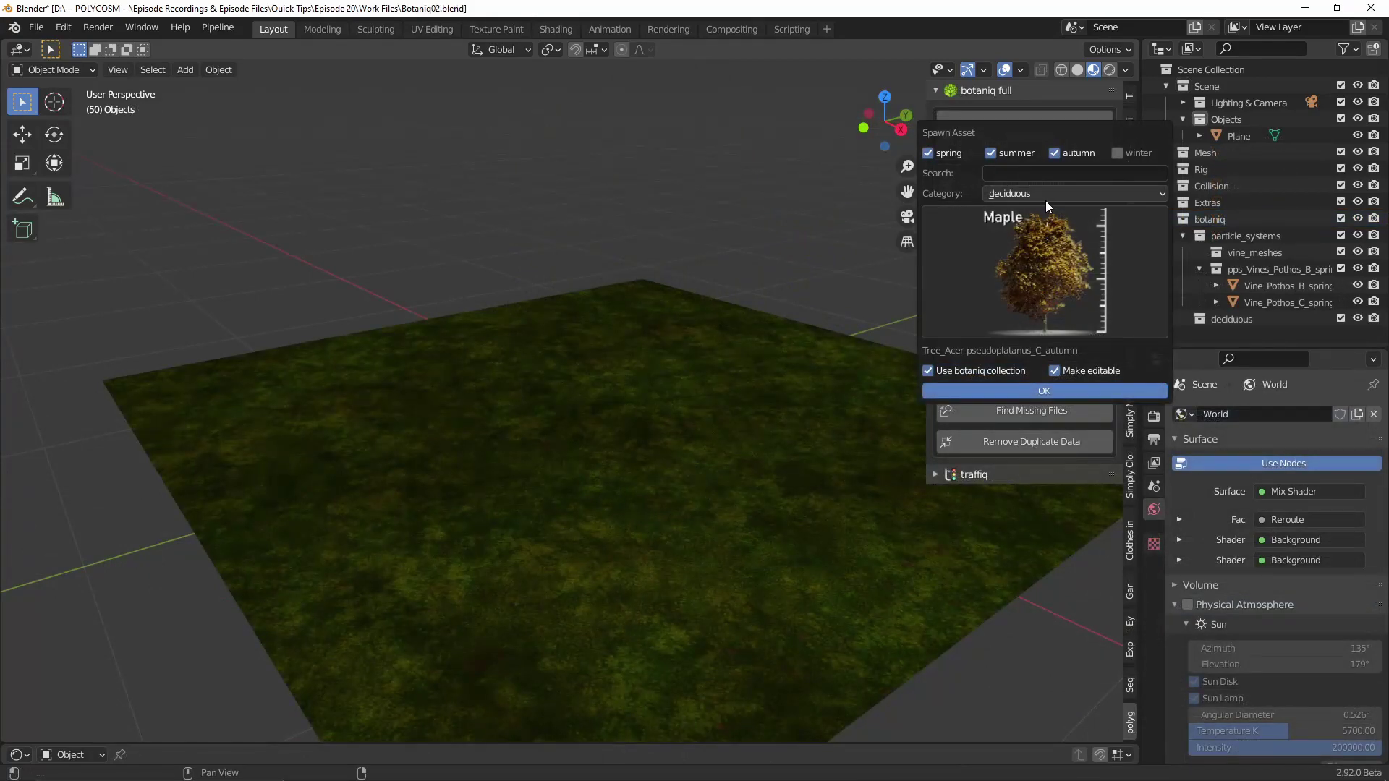
In botaniq's Spawn Asset dialog, choose the deciduous category, browse its trees and search for "elm".
{"action": "left_click", "coordinate": [1045, 195]}
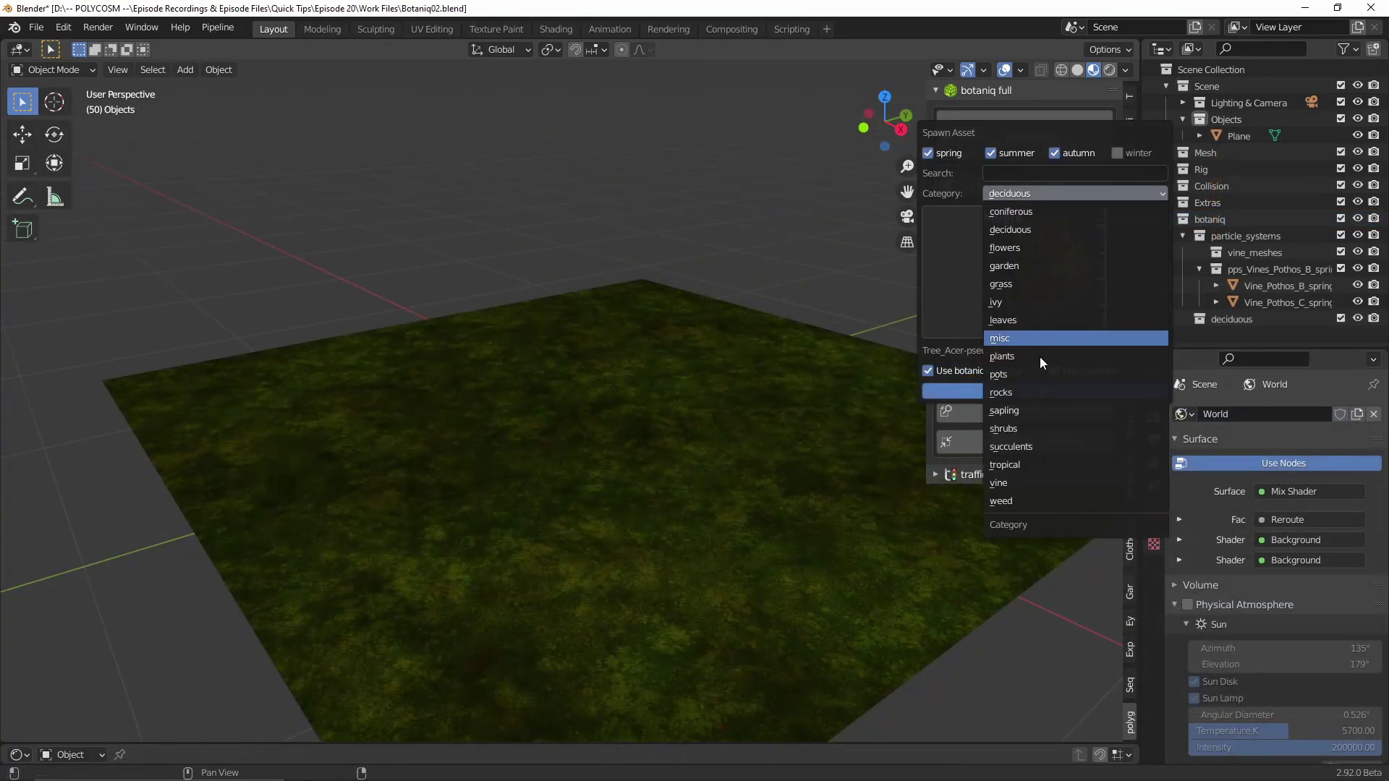
{"action": "left_click", "coordinate": [1011, 230]}
{"action": "left_click", "coordinate": [979, 229]}
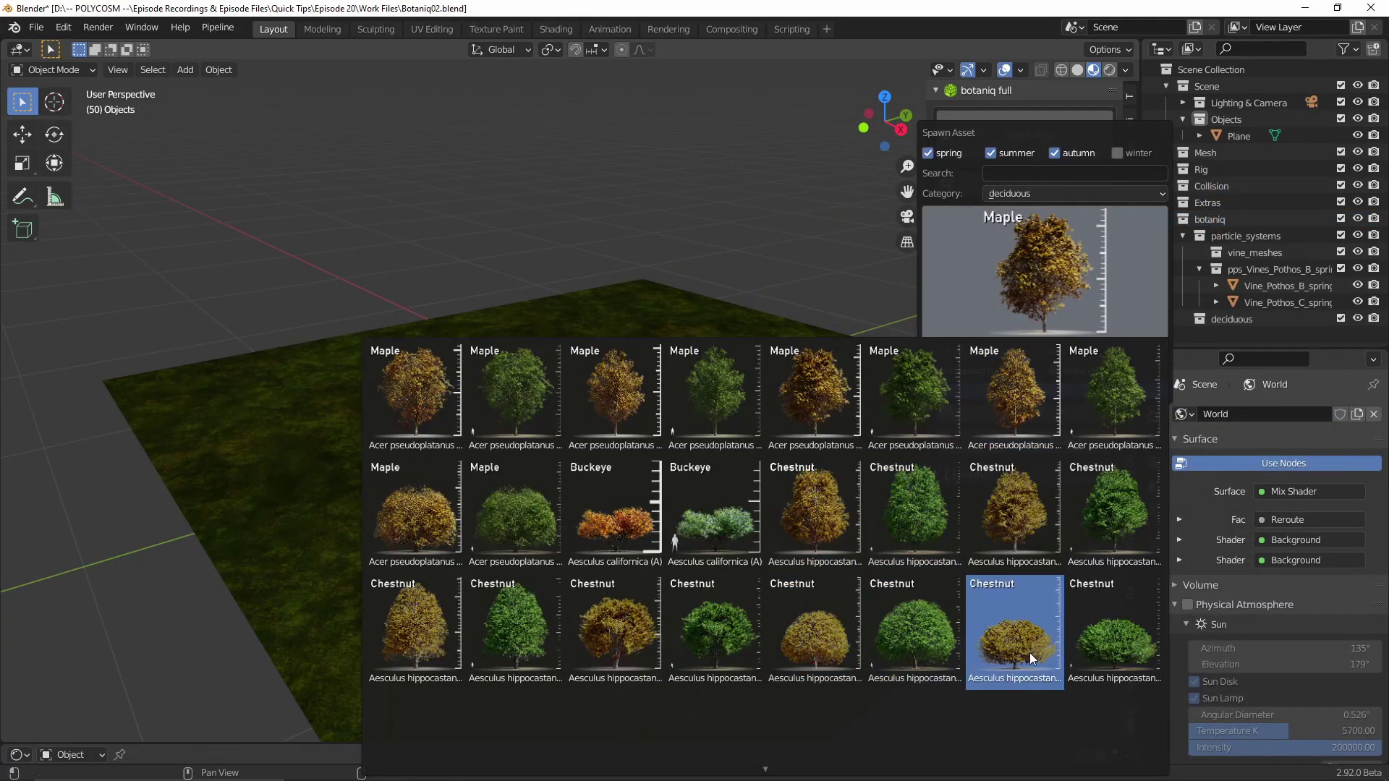
{"action": "left_click", "coordinate": [1048, 173]}
{"action": "type", "text": "elm"}
{"action": "key", "text": "Return"}
Pick the green summer version of Ulmus minor (A) and spawn it on the plane.
{"action": "left_click", "coordinate": [1036, 255]}
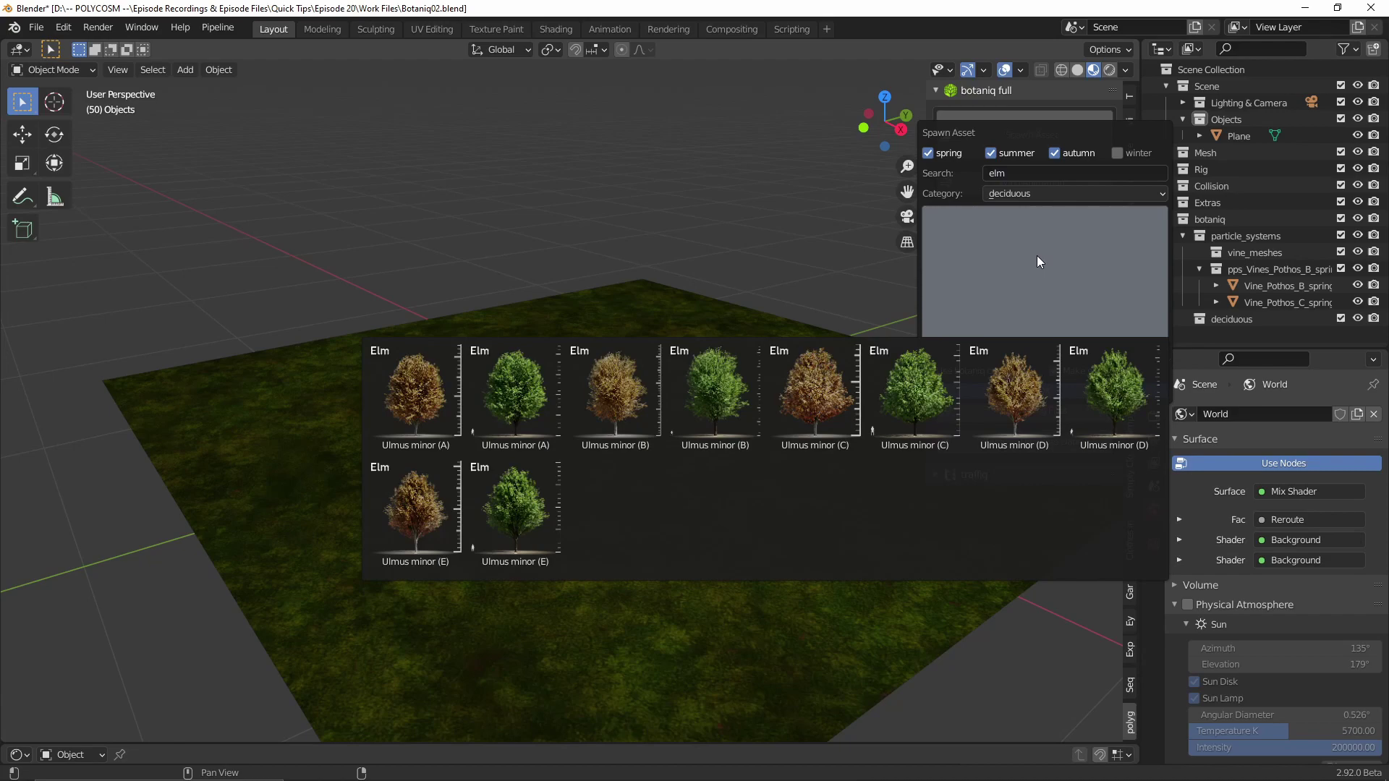
{"action": "left_click", "coordinate": [530, 384]}
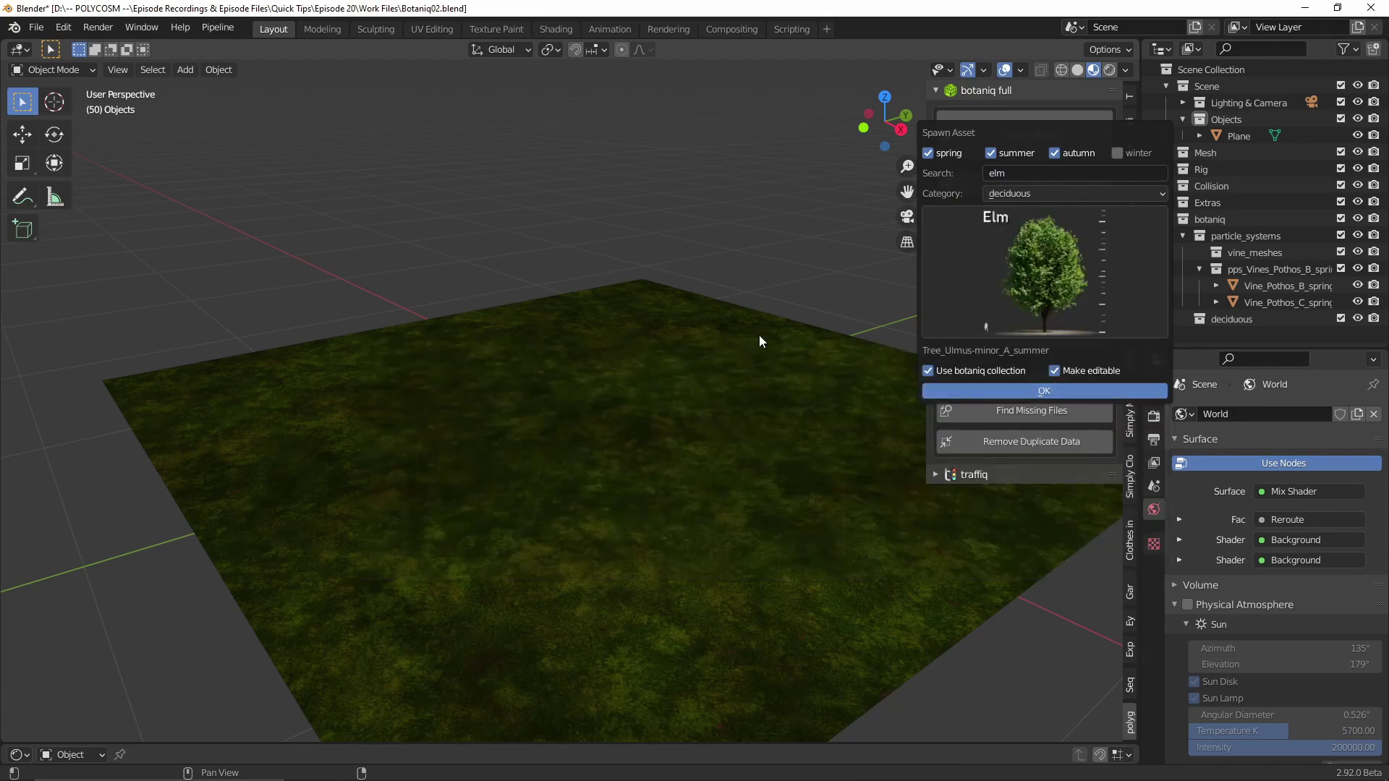
{"action": "key", "text": "Return"}
{"action": "scroll", "coordinate": [758, 336], "scroll_direction": "down", "scroll_amount": 8}
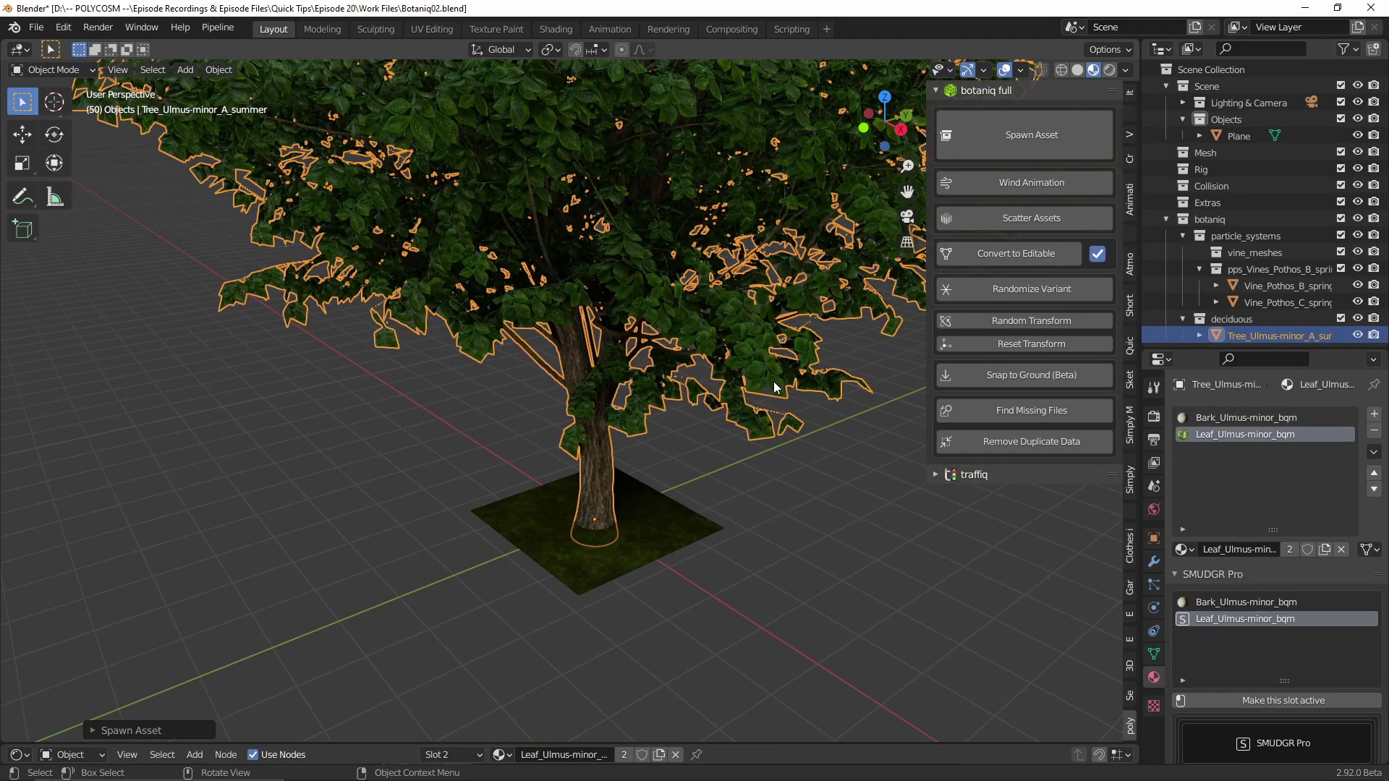
{"action": "scroll", "coordinate": [775, 376], "scroll_direction": "down", "scroll_amount": 3}
{"action": "middle_click_drag", "start_coordinate": [778, 322], "coordinate": [786, 288]}
Enlarge the node editor and recolour the elm's leaf material blue with hue 0.930 and saturation 2.000, adjusting the Hue Saturation Value node's value.
{"action": "left_click_drag", "start_coordinate": [722, 746], "coordinate": [721, 494]}
{"action": "key", "text": "Home"}
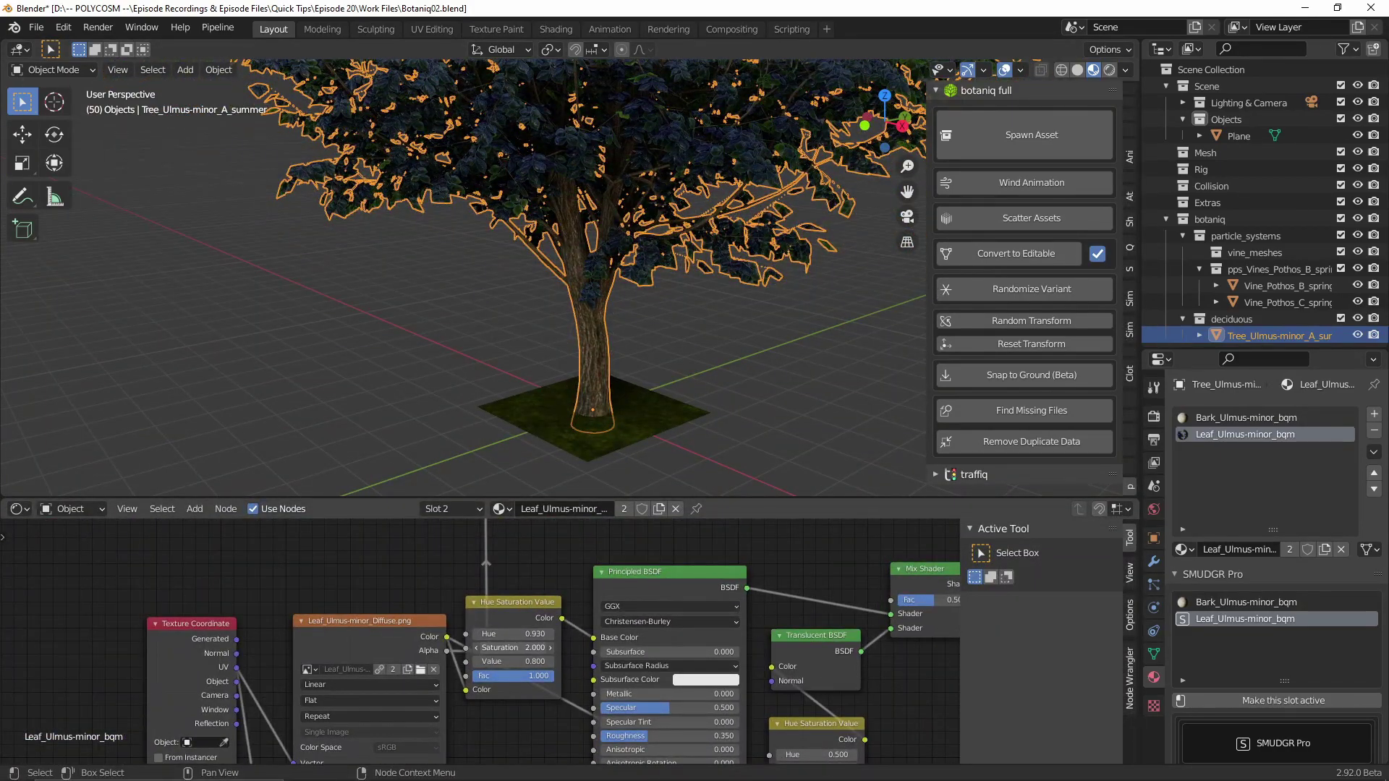
{"action": "left_click_drag", "start_coordinate": [514, 661], "coordinate": [557, 661]}
{"action": "middle_click_drag", "start_coordinate": [662, 659], "coordinate": [670, 647]}
{"action": "left_click_drag", "start_coordinate": [665, 695], "coordinate": [640, 723]}
{"action": "scroll", "coordinate": [689, 445], "scroll_direction": "up", "scroll_amount": 5}
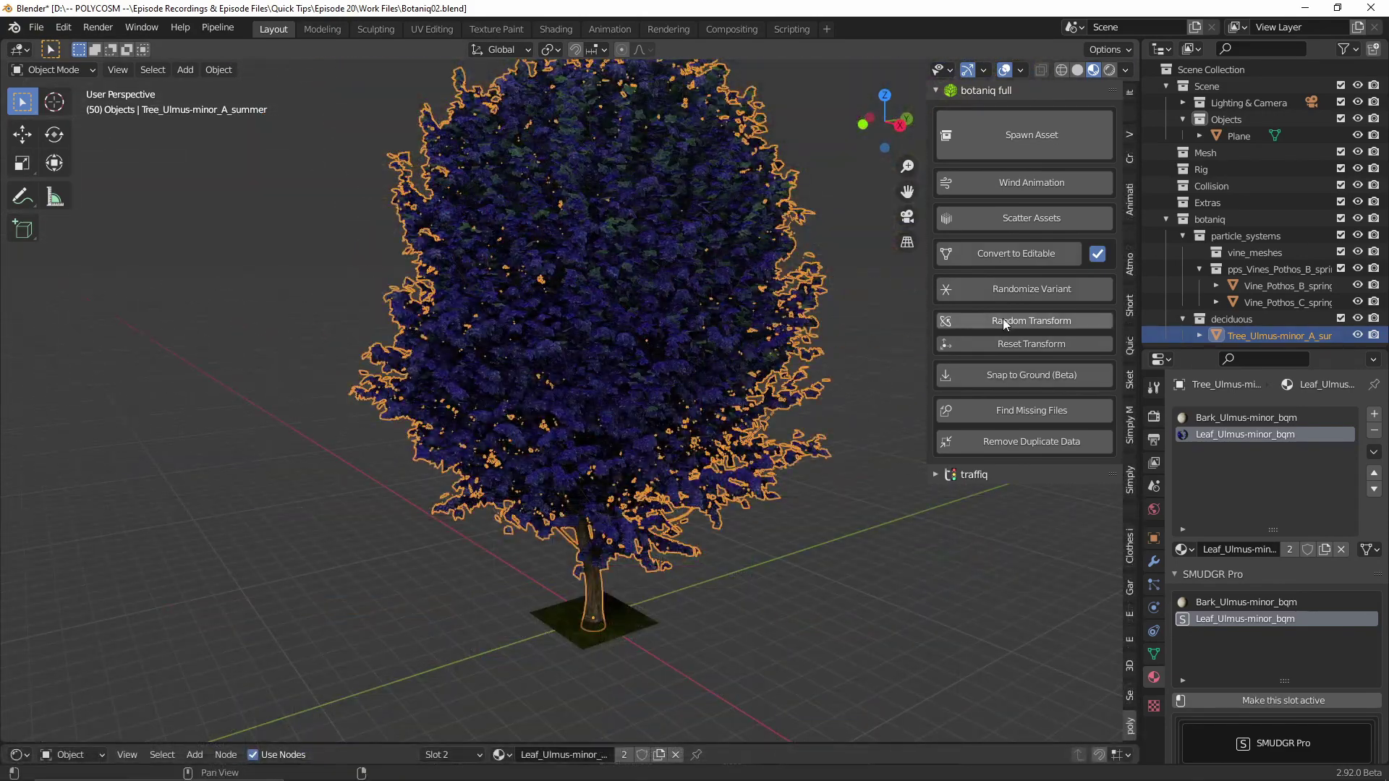
Apply botaniq's Random Transform to the elm tree repeatedly to vary its size and rotation.
{"action": "left_click", "coordinate": [1009, 320]}
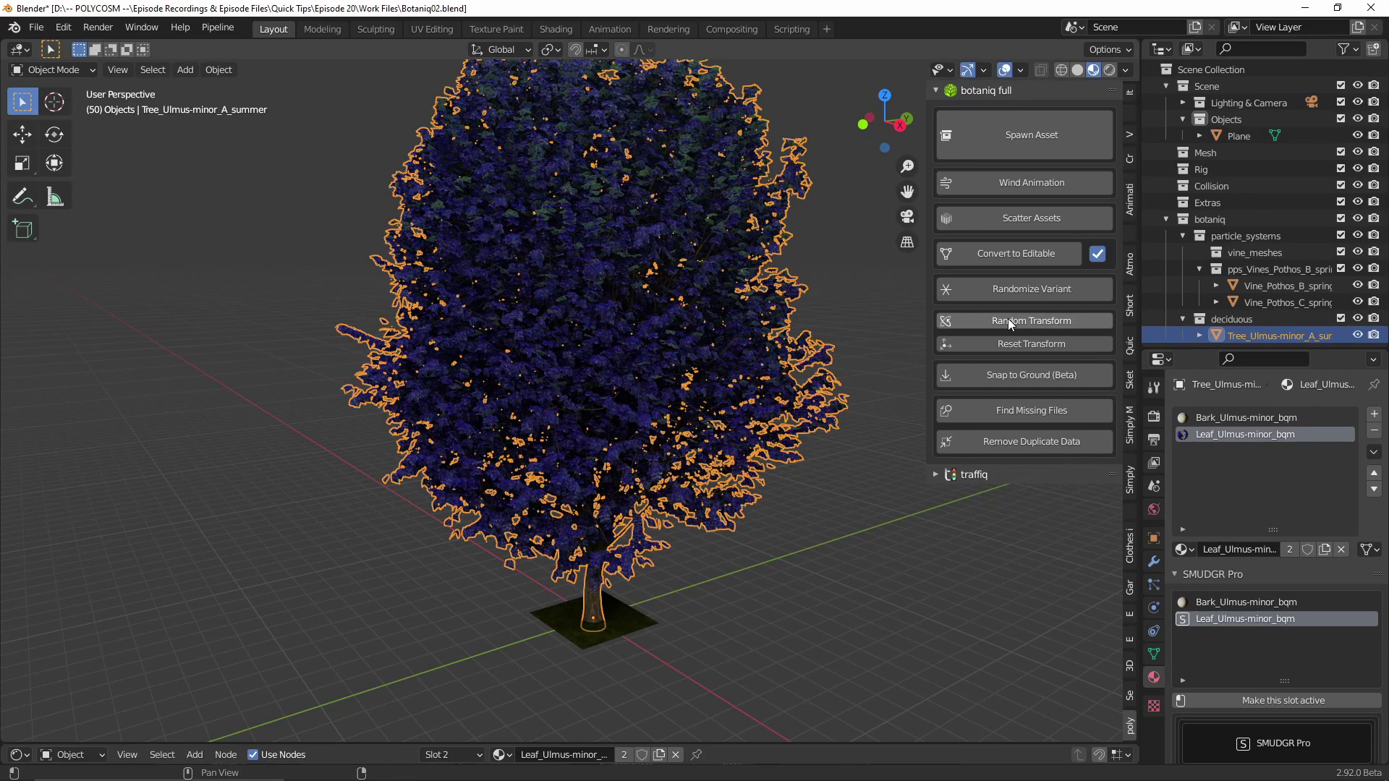
{"action": "left_click", "coordinate": [1009, 321]}
{"action": "left_click", "coordinate": [1009, 321]}
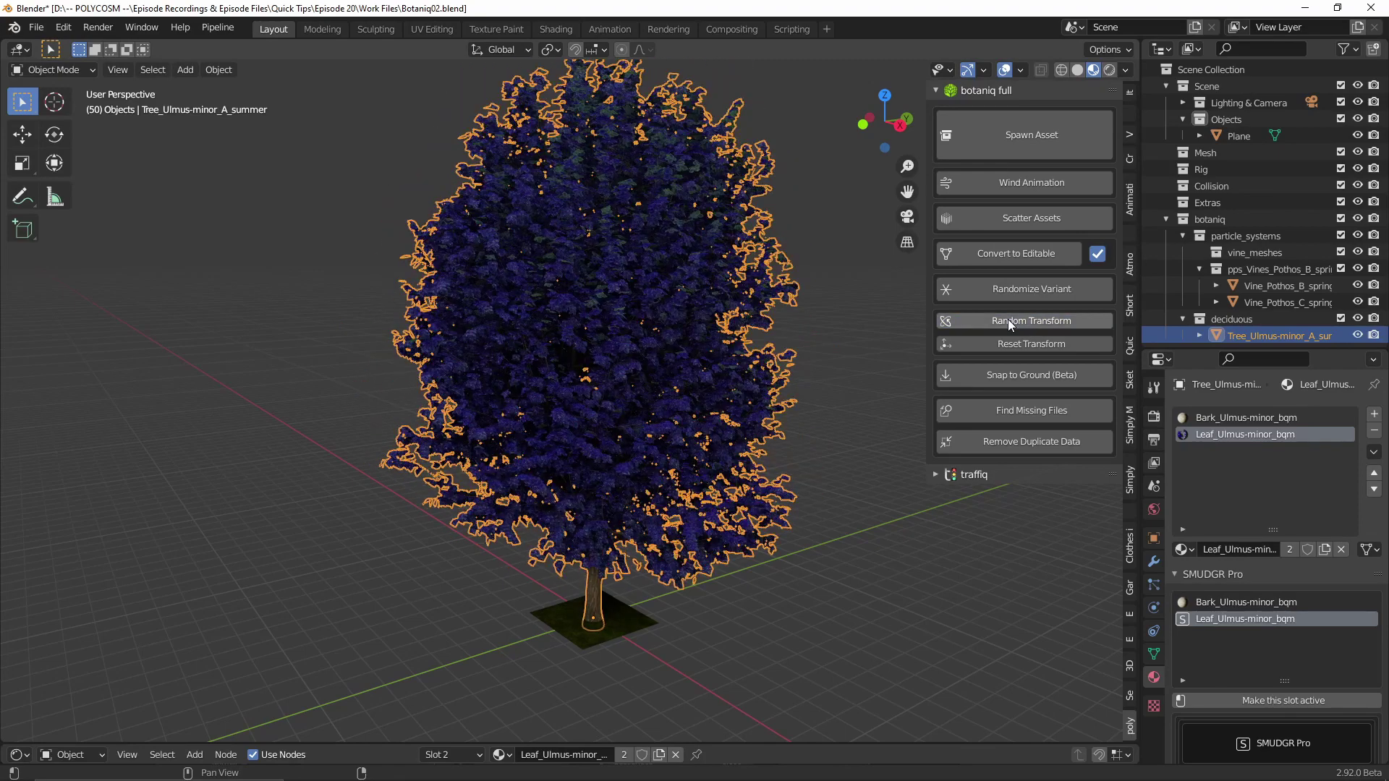
{"action": "left_click", "coordinate": [1009, 321]}
{"action": "left_click", "coordinate": [1008, 320]}
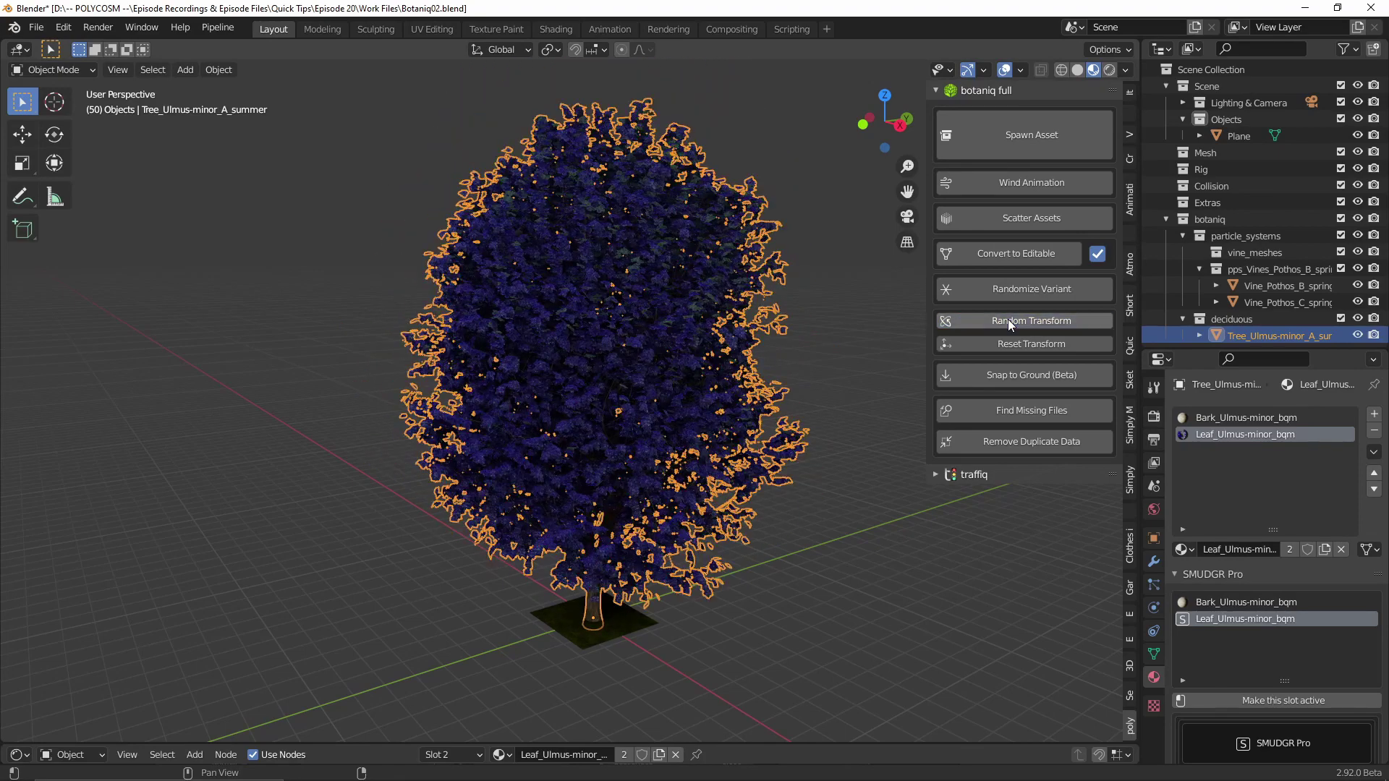
{"action": "left_click", "coordinate": [1008, 321]}
{"action": "left_click", "coordinate": [1009, 321]}
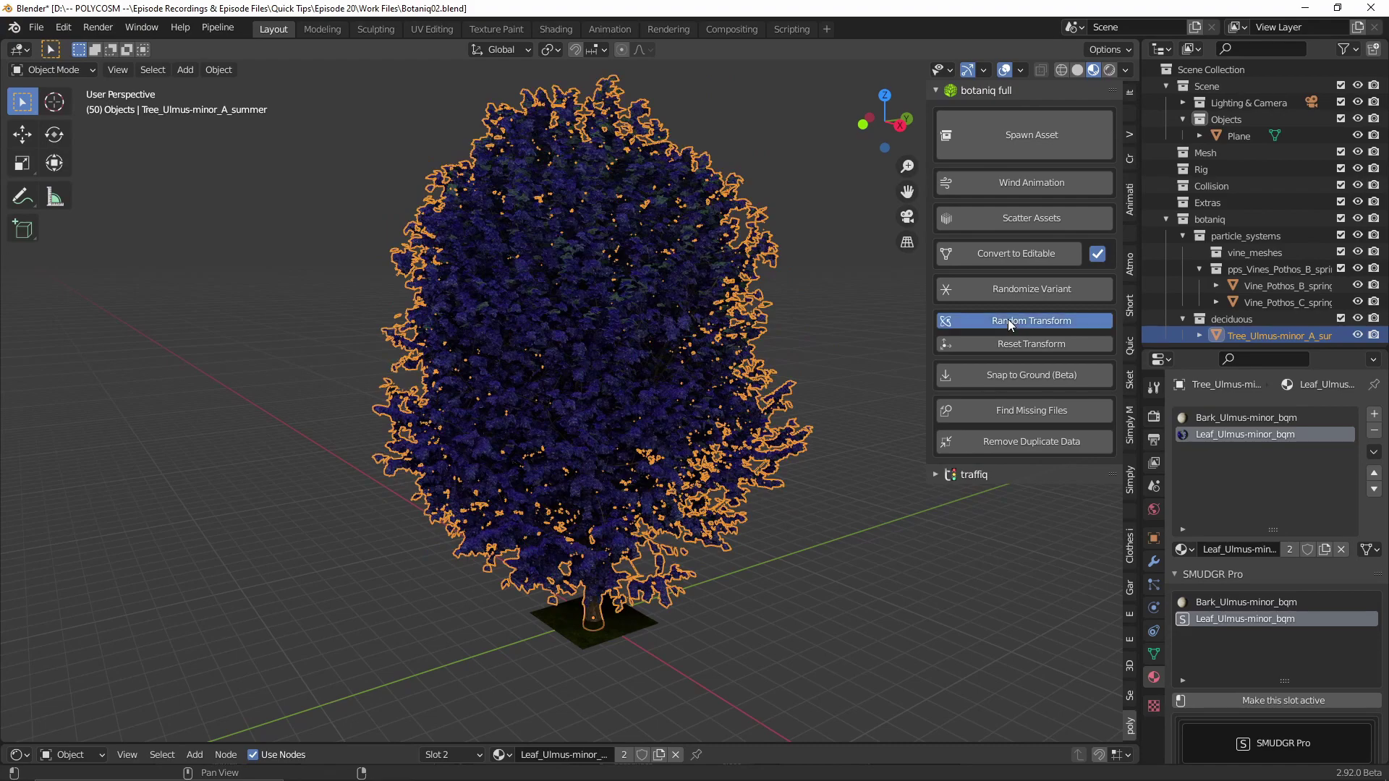
{"action": "left_click", "coordinate": [1009, 321]}
{"action": "left_click", "coordinate": [1008, 321]}
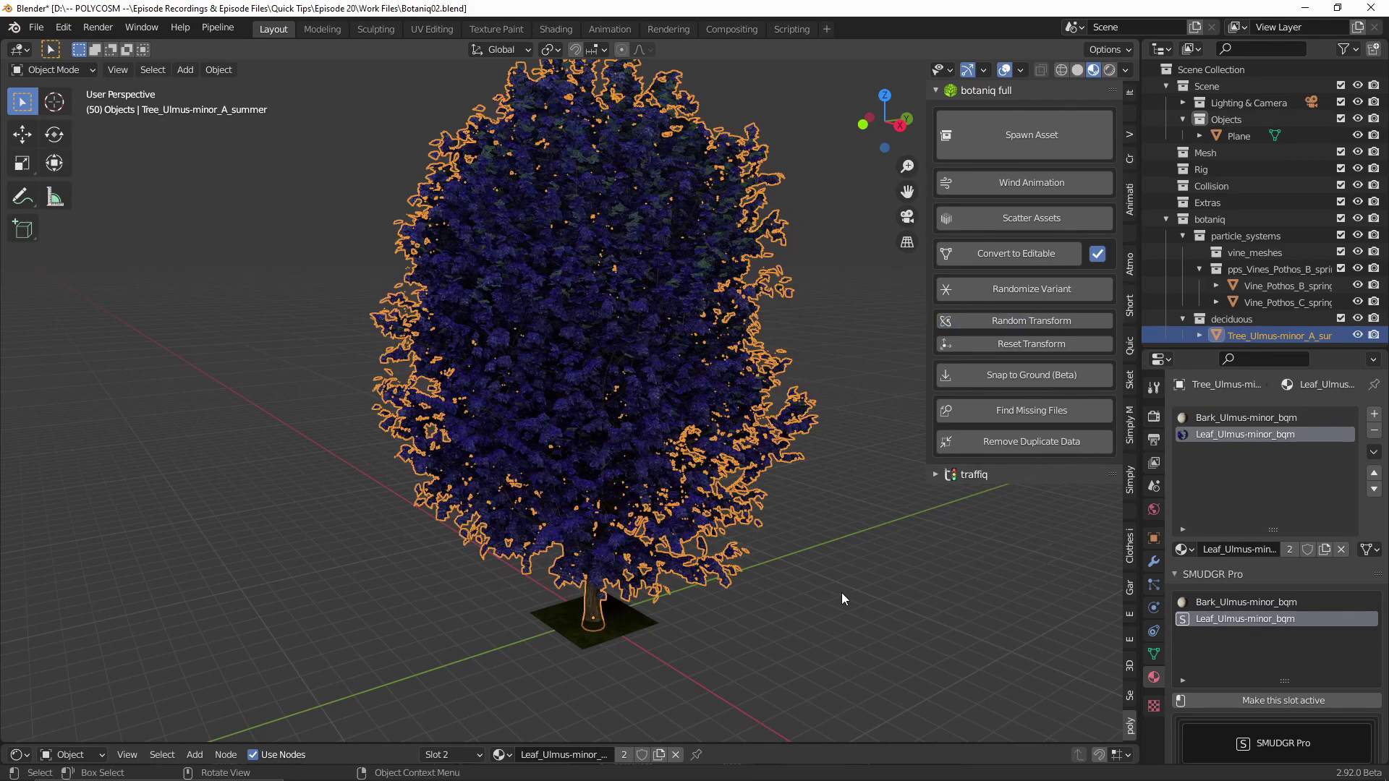
{"action": "middle_click_drag", "start_coordinate": [841, 592], "coordinate": [848, 561]}
{"action": "left_click", "coordinate": [848, 562]}
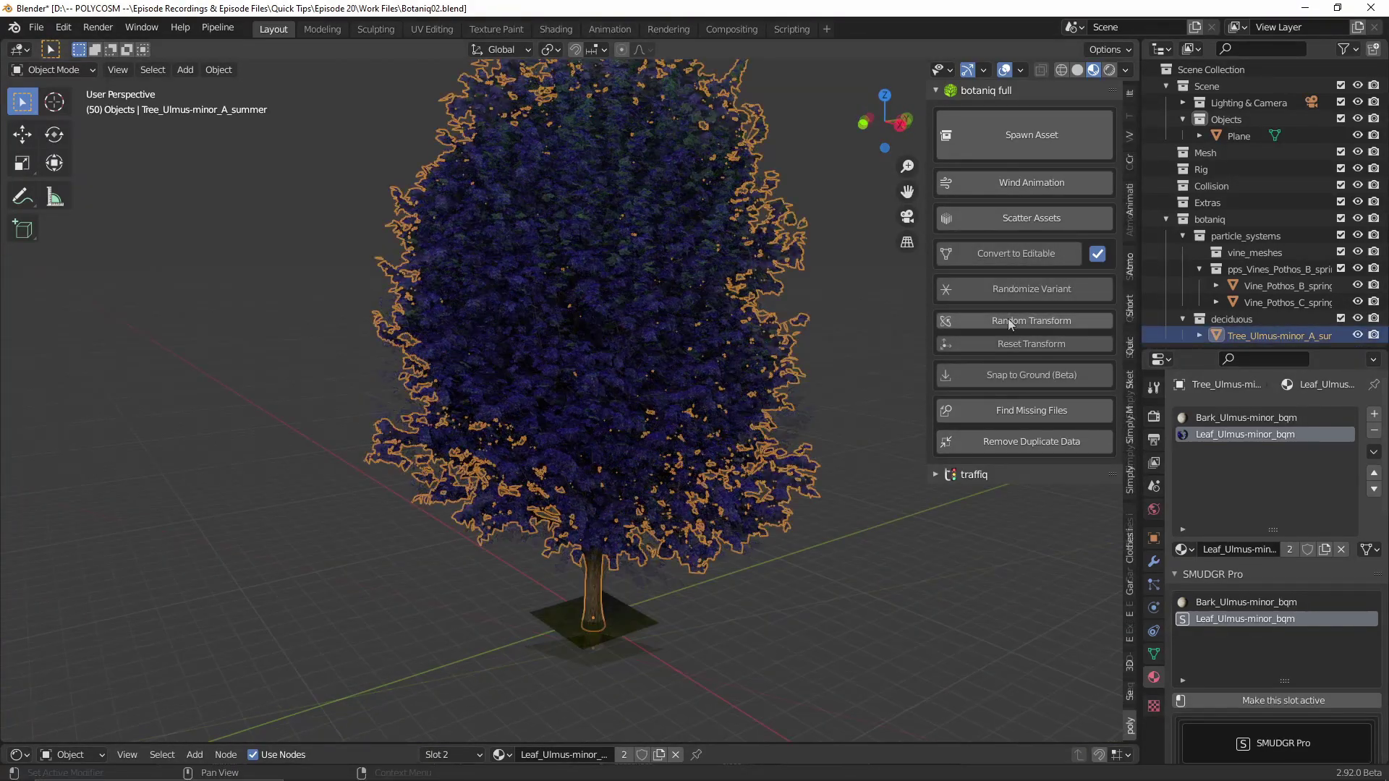
{"action": "left_click", "coordinate": [1009, 319]}
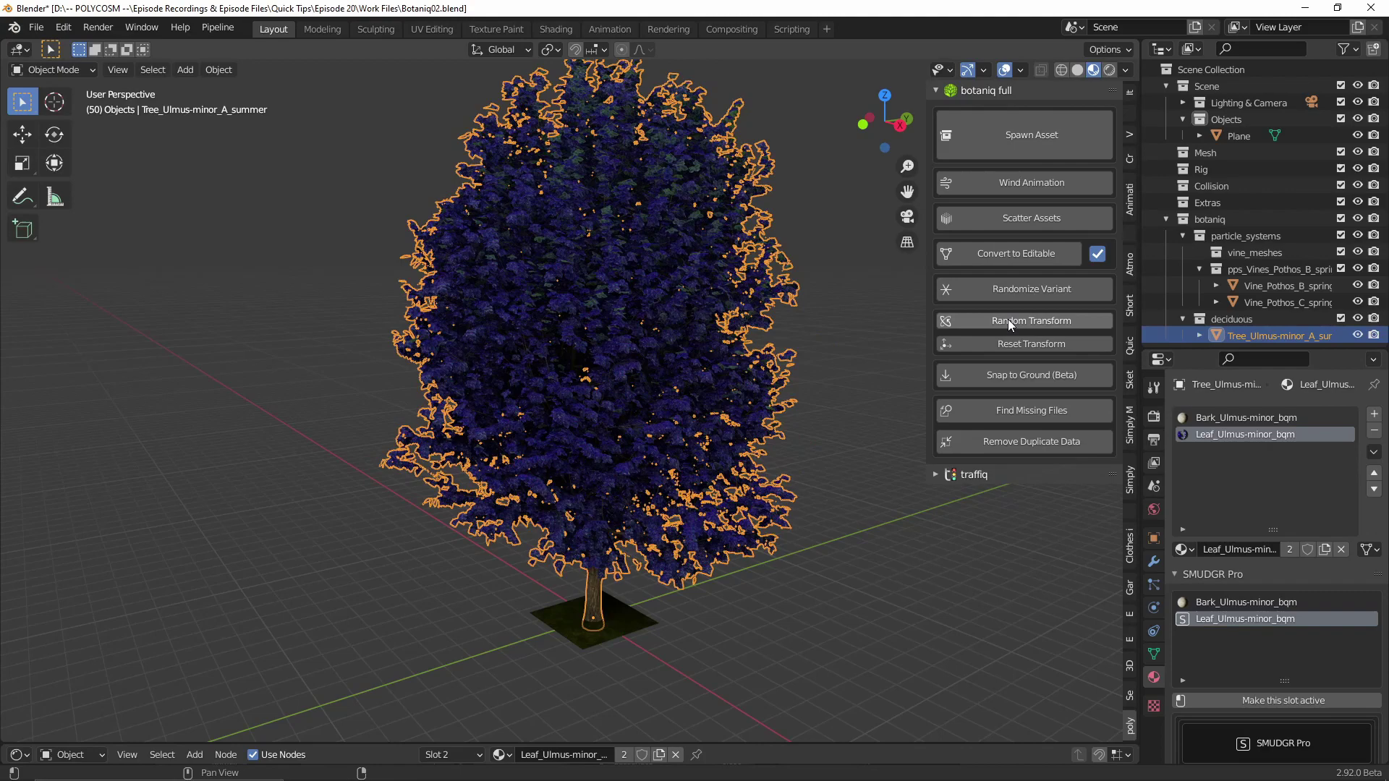
{"action": "left_click", "coordinate": [1009, 319]}
{"action": "left_click", "coordinate": [1009, 320]}
{"action": "left_click", "coordinate": [1008, 319]}
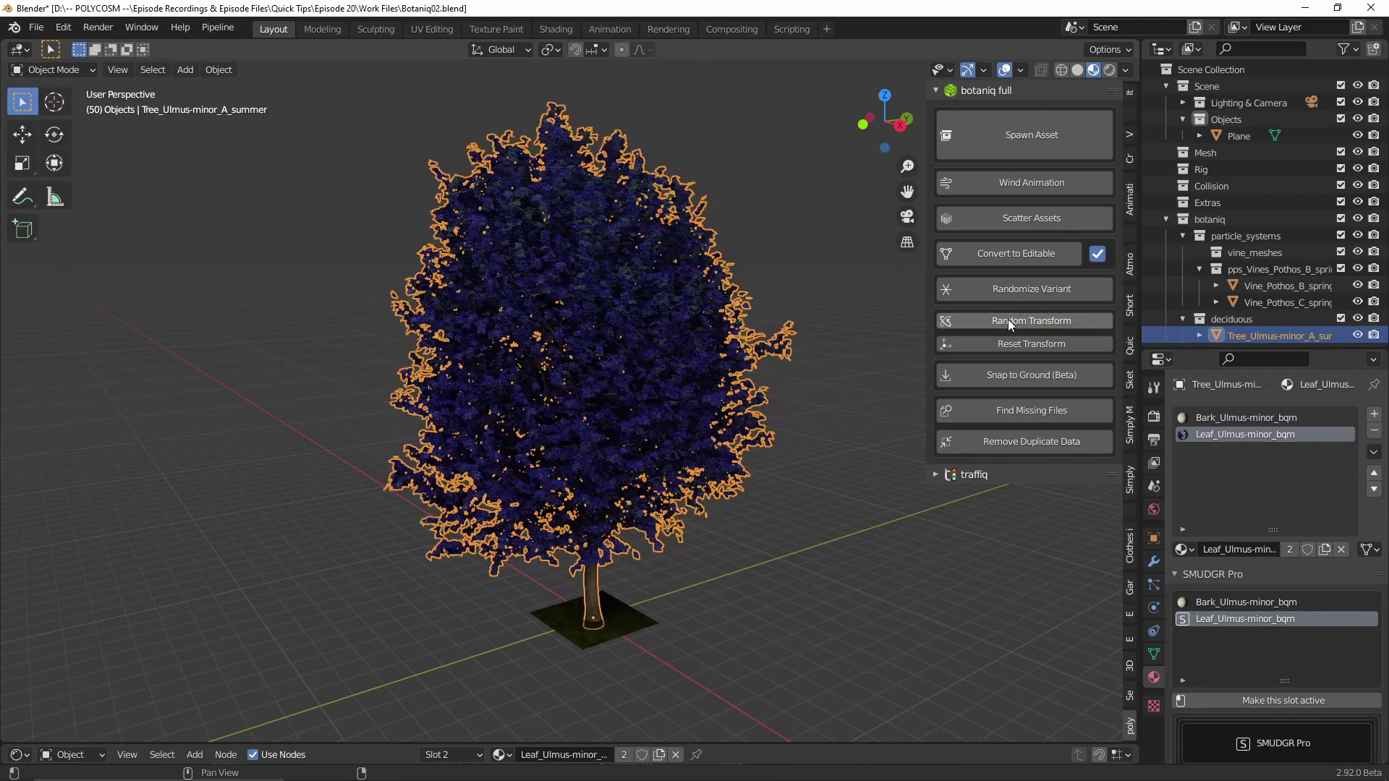
Apply two more rounds of Random Transform to the blue-leaved elm.
{"action": "left_click", "coordinate": [1009, 319]}
{"action": "left_click", "coordinate": [1009, 319]}
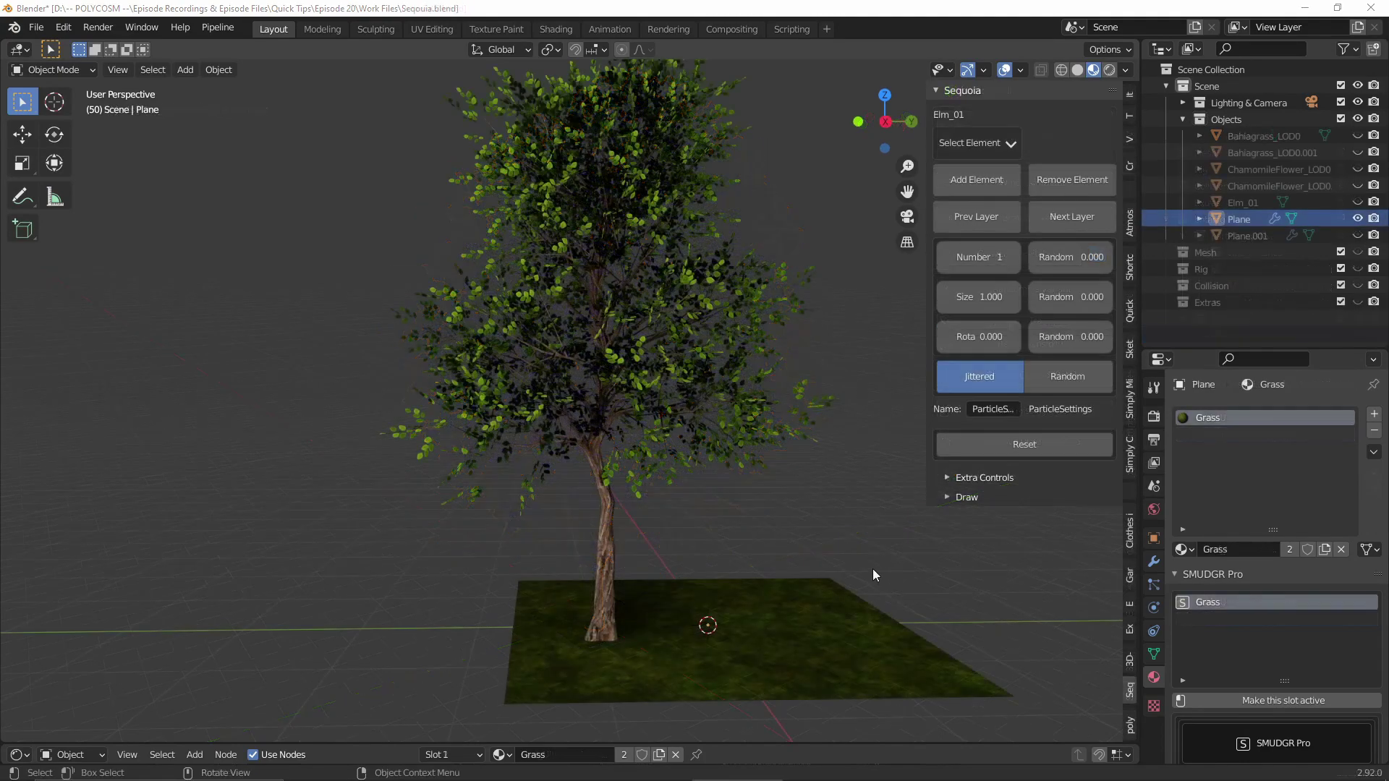
In the Sequoia file, select the plane carrying Elm_01, expand the Extra Controls and Draw sections, and look over their settings.
{"action": "left_click", "coordinate": [630, 410]}
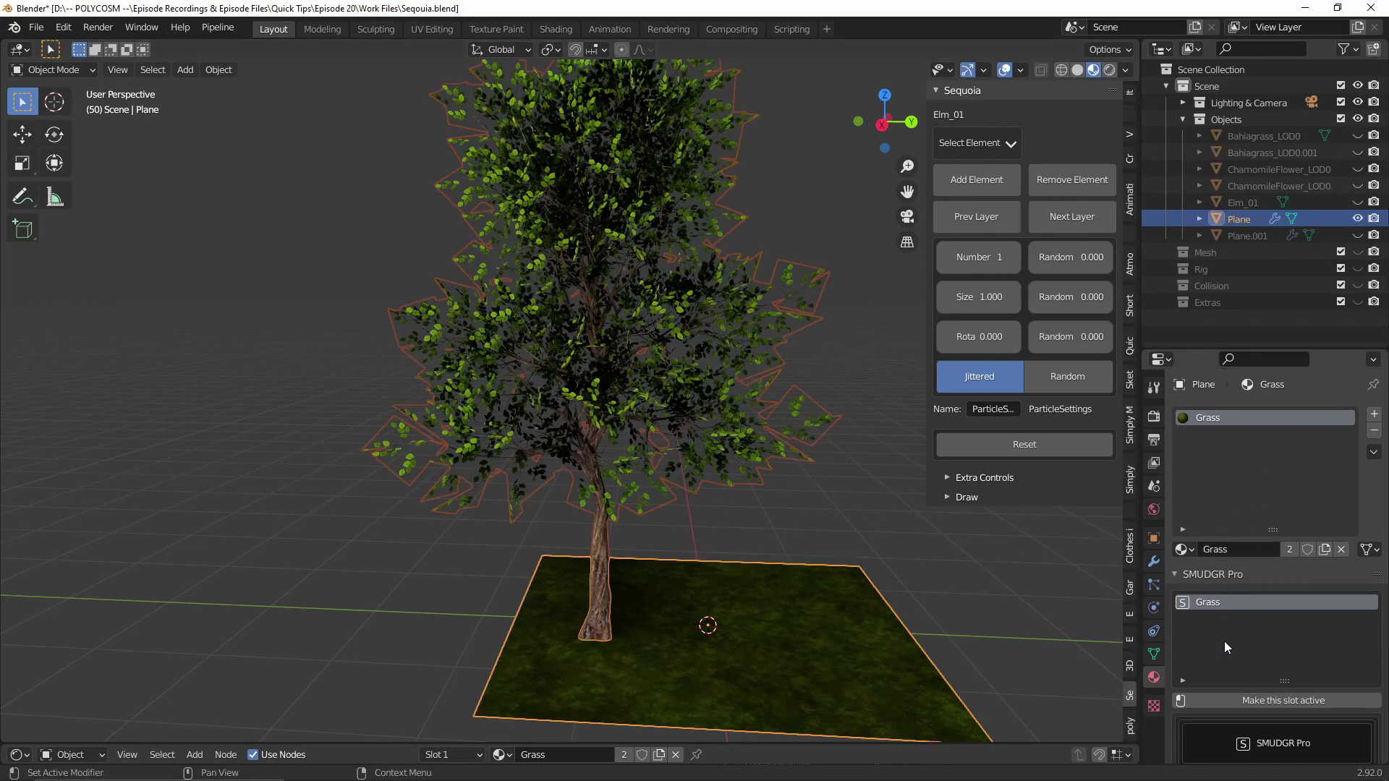
{"action": "left_click", "coordinate": [953, 479]}
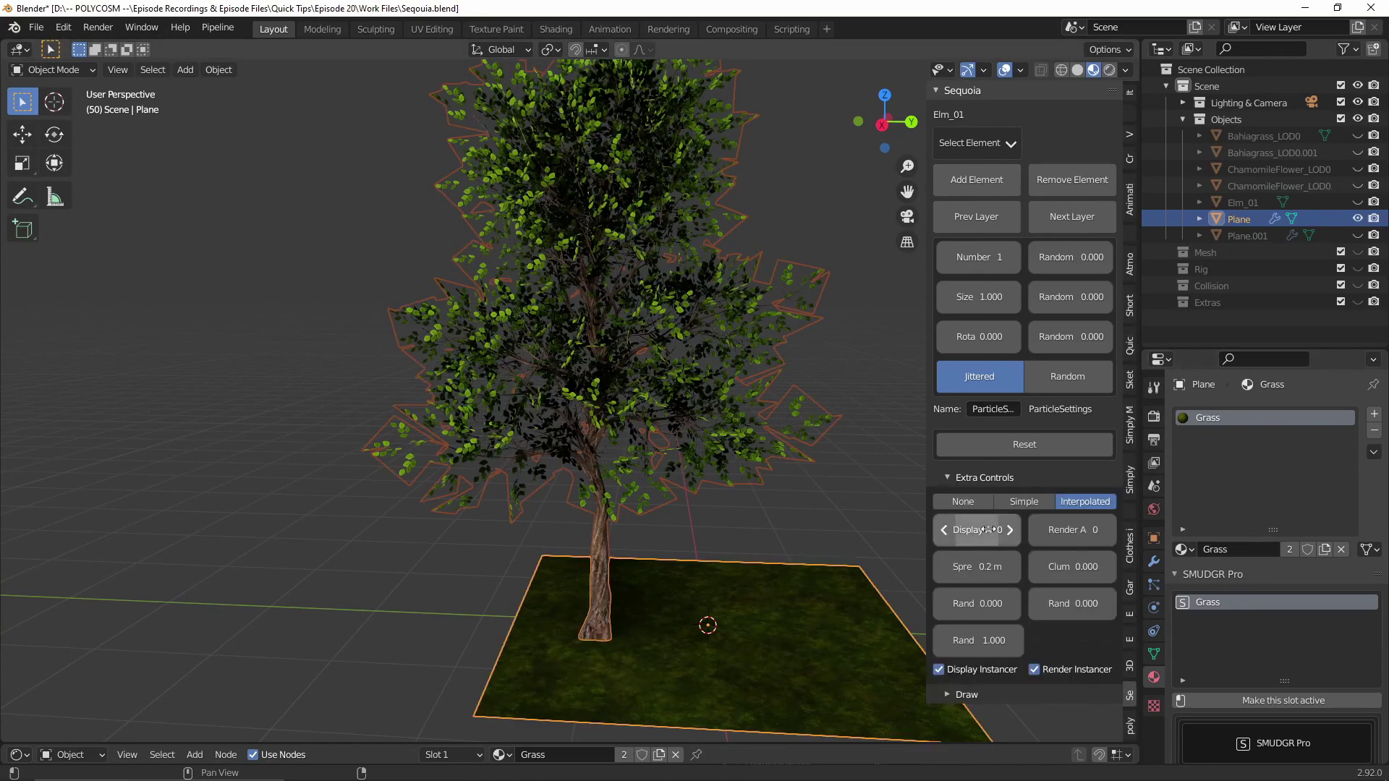
{"action": "left_click", "coordinate": [957, 688]}
{"action": "scroll", "coordinate": [997, 642], "scroll_direction": "down", "scroll_amount": 2}
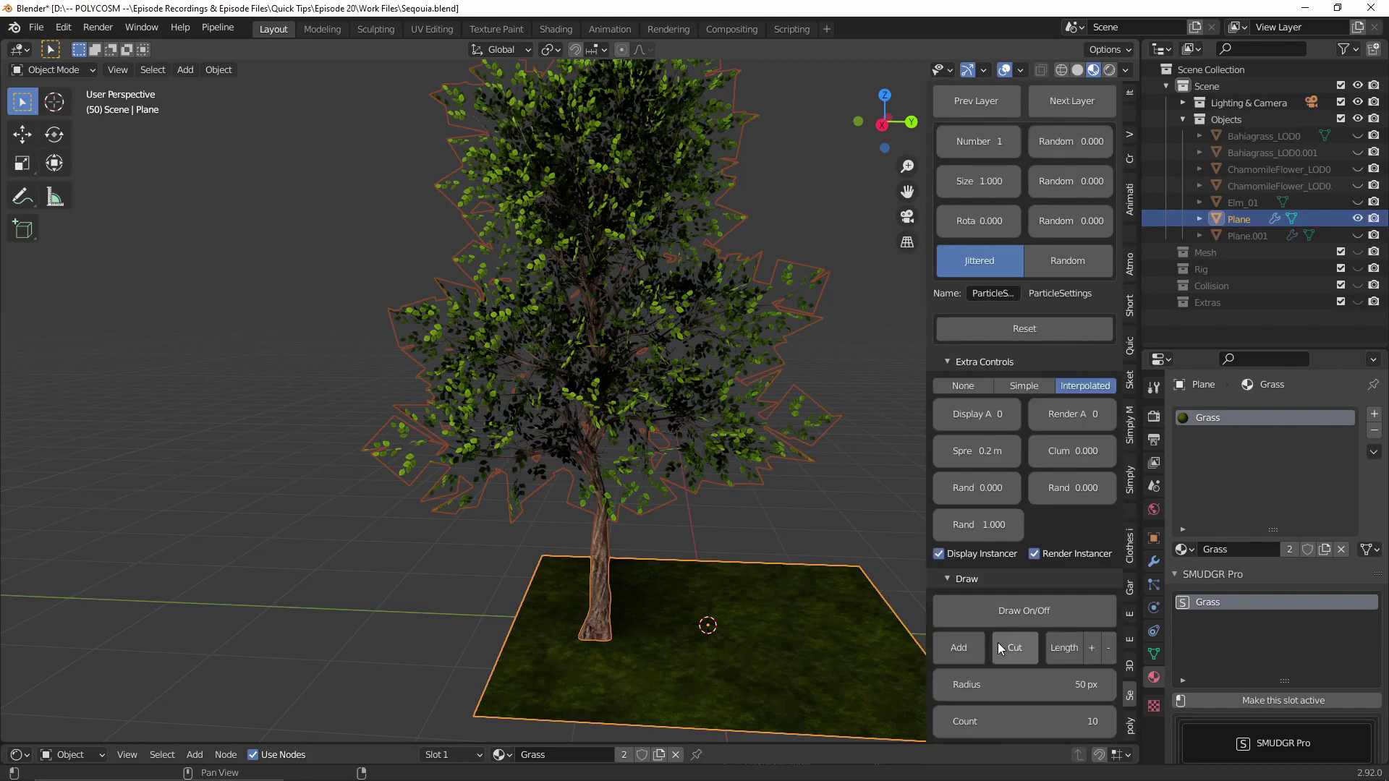
{"action": "scroll", "coordinate": [998, 643], "scroll_direction": "up", "scroll_amount": 2}
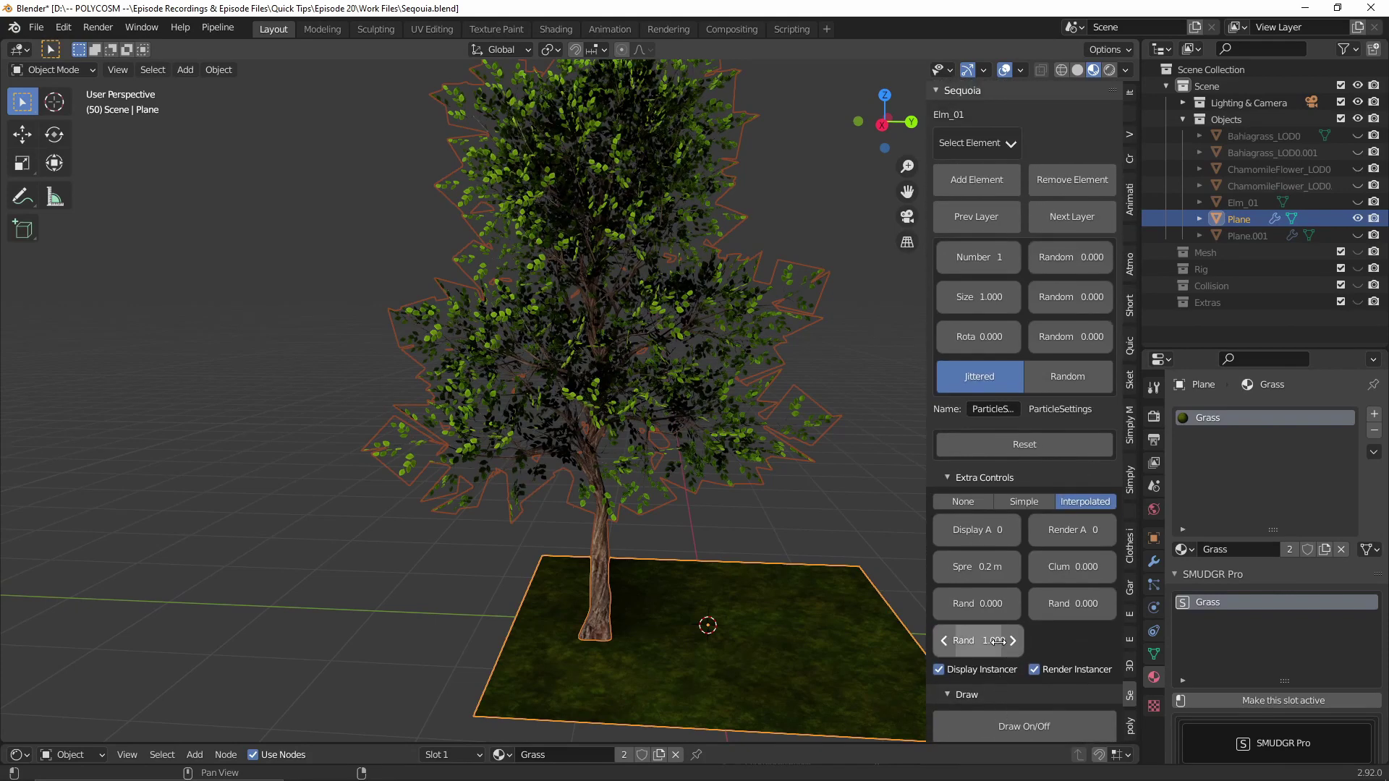
{"action": "scroll", "coordinate": [998, 642], "scroll_direction": "down", "scroll_amount": 4}
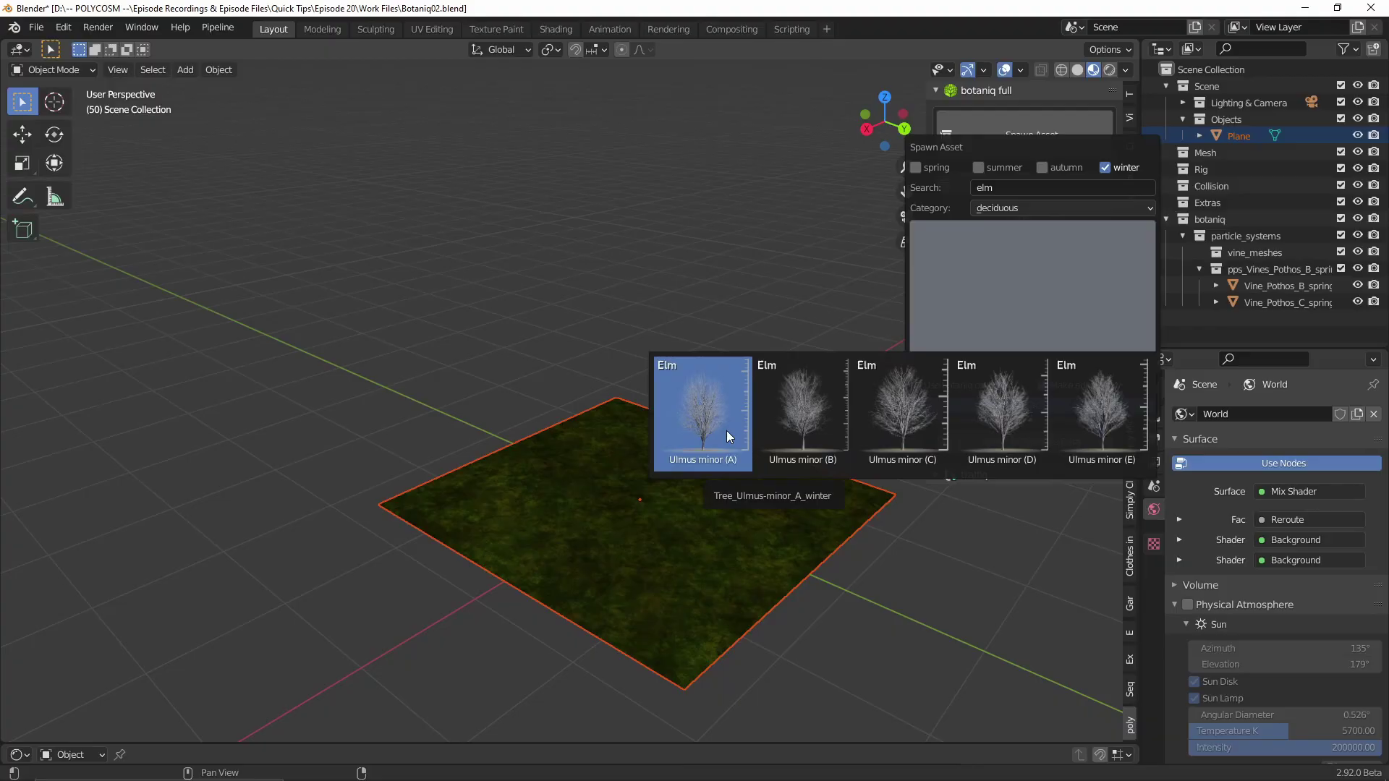
Spawn the winter Ulmus minor (A) elm on the plane in the botaniq file.
{"action": "left_click", "coordinate": [726, 431]}
{"action": "left_click", "coordinate": [1010, 401]}
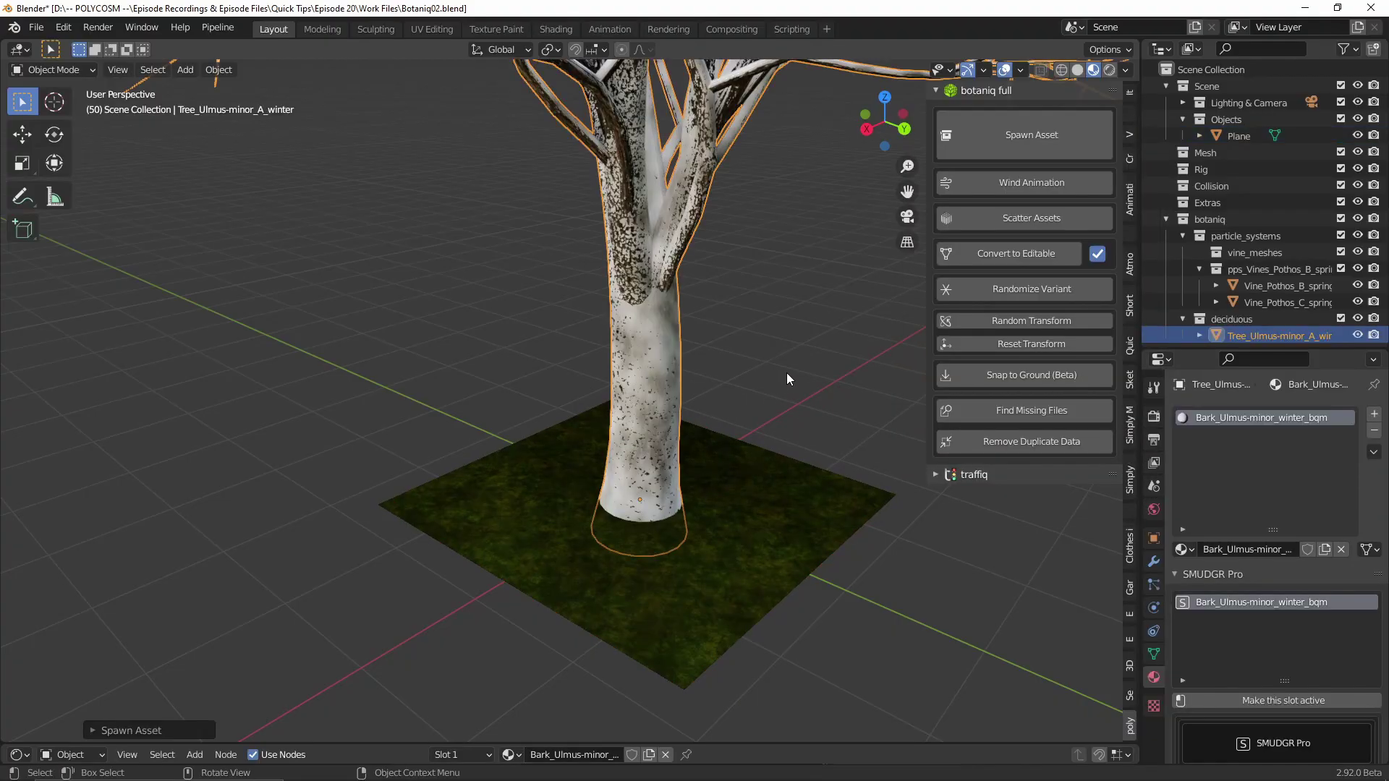
{"action": "scroll", "coordinate": [788, 372], "scroll_direction": "down", "scroll_amount": 6}
Hide the viewport overlays and adjust the Snow amount in the winter elm's bark material.
{"action": "scroll", "coordinate": [788, 366], "scroll_direction": "up", "scroll_amount": 12}
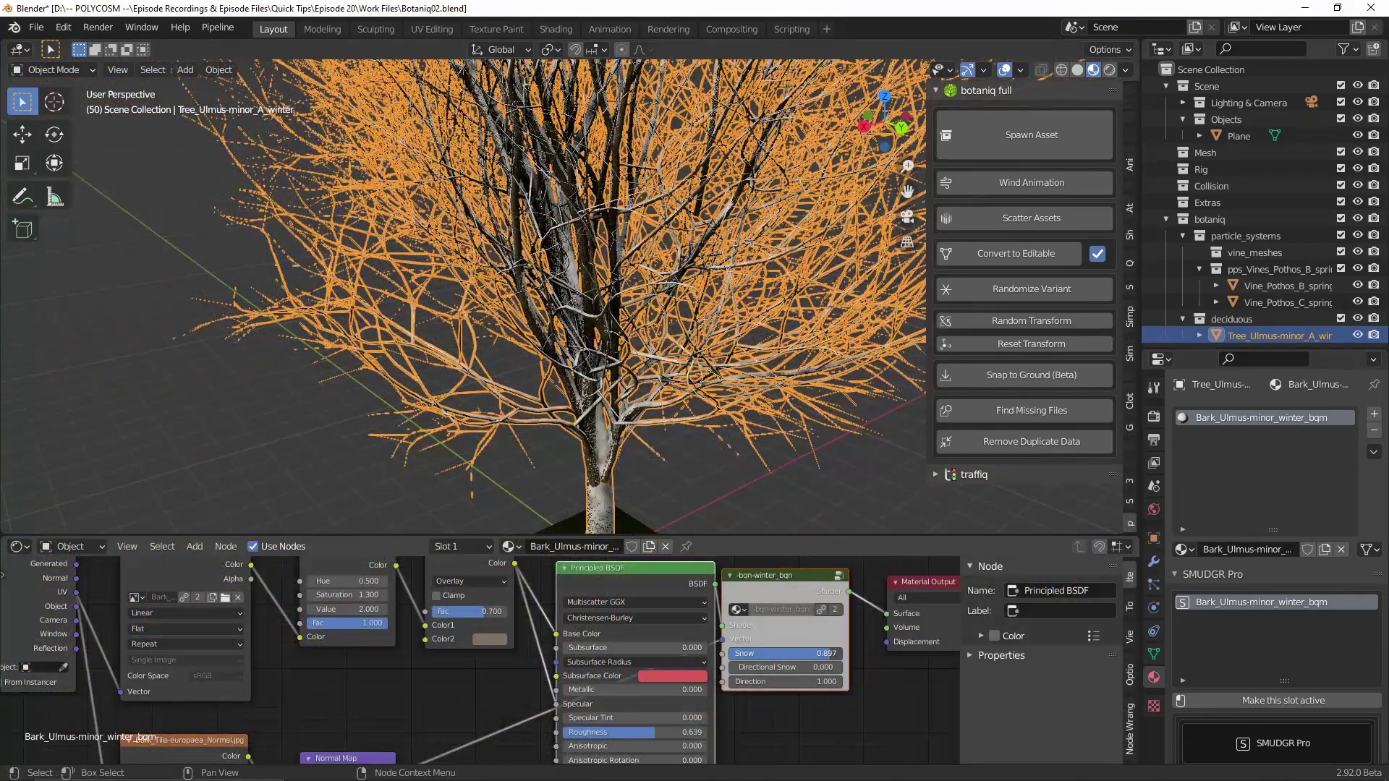
{"action": "key", "text": "shift+alt+z"}
{"action": "left_click_drag", "start_coordinate": [787, 651], "coordinate": [778, 651]}
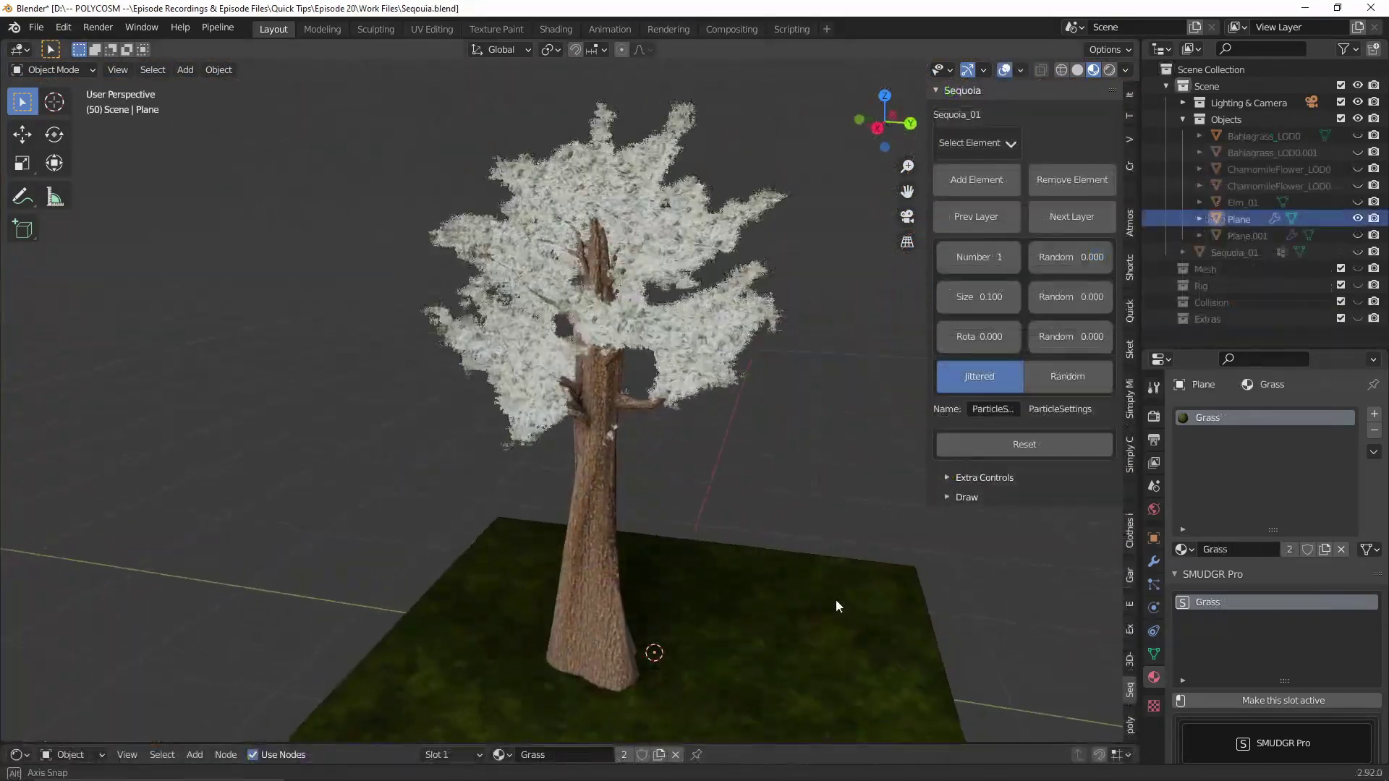
{"action": "middle_click_drag", "start_coordinate": [836, 600], "coordinate": [912, 617]}
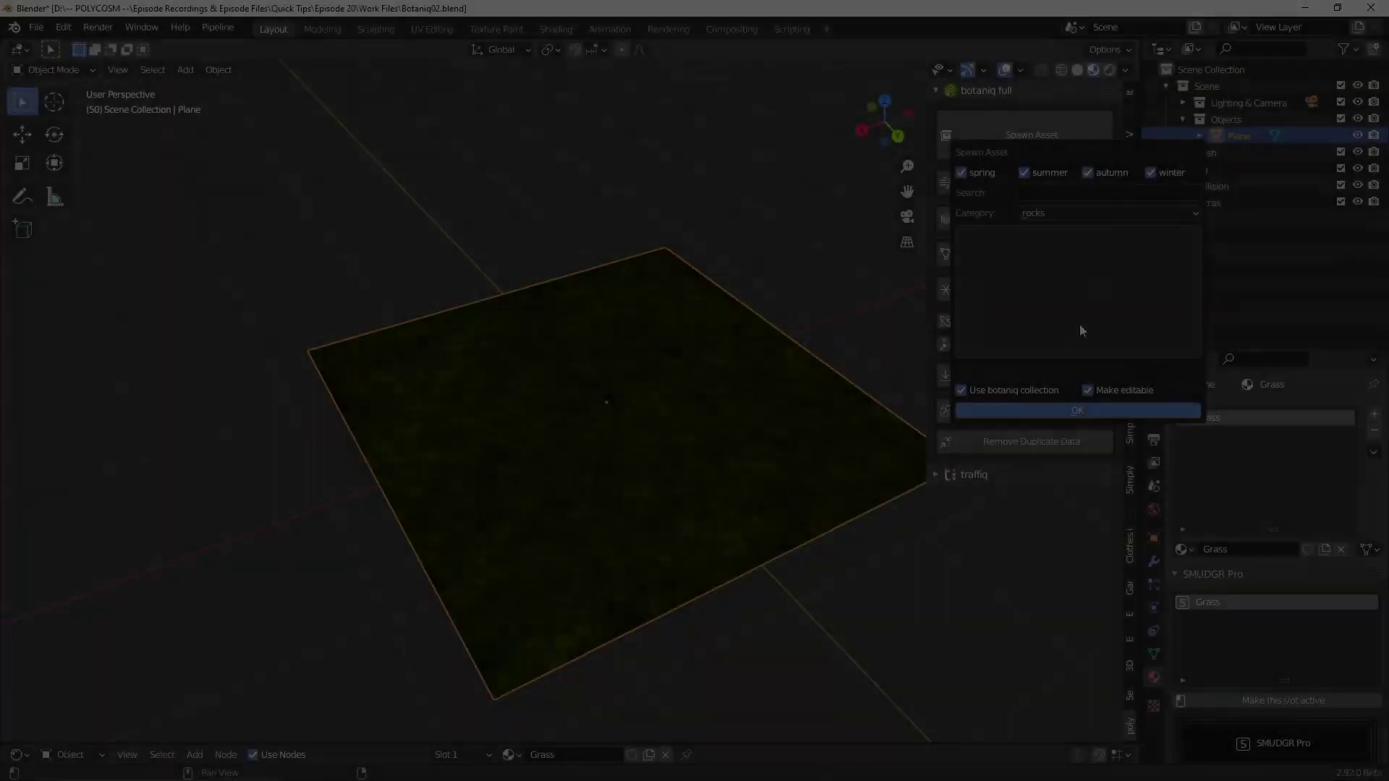
Spawn the Sandstone Photoscan (E) and Granite Photoscan (F) rocks on the plane, scaling the granite rock to about 0.56.
{"action": "left_click", "coordinate": [1076, 334]}
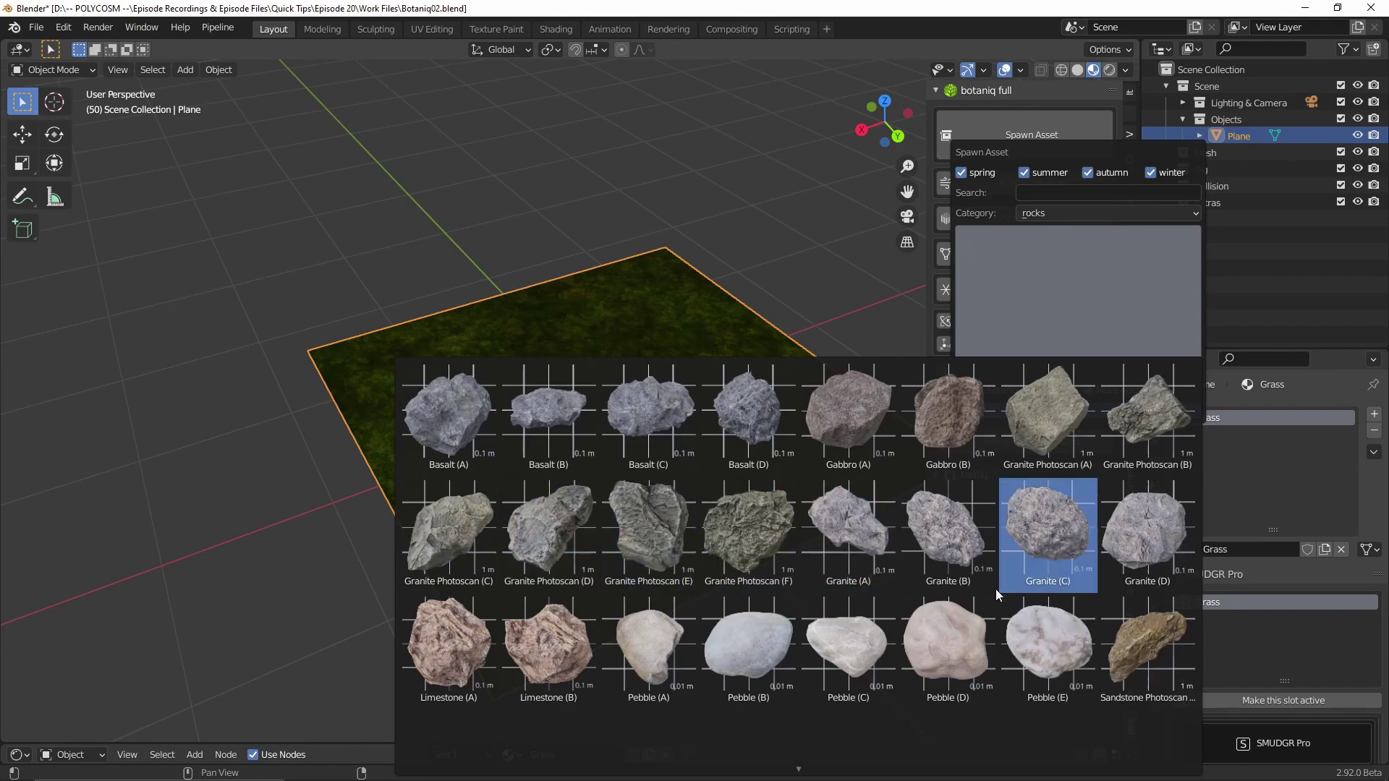
{"action": "scroll", "coordinate": [821, 767], "scroll_direction": "down", "scroll_amount": 2}
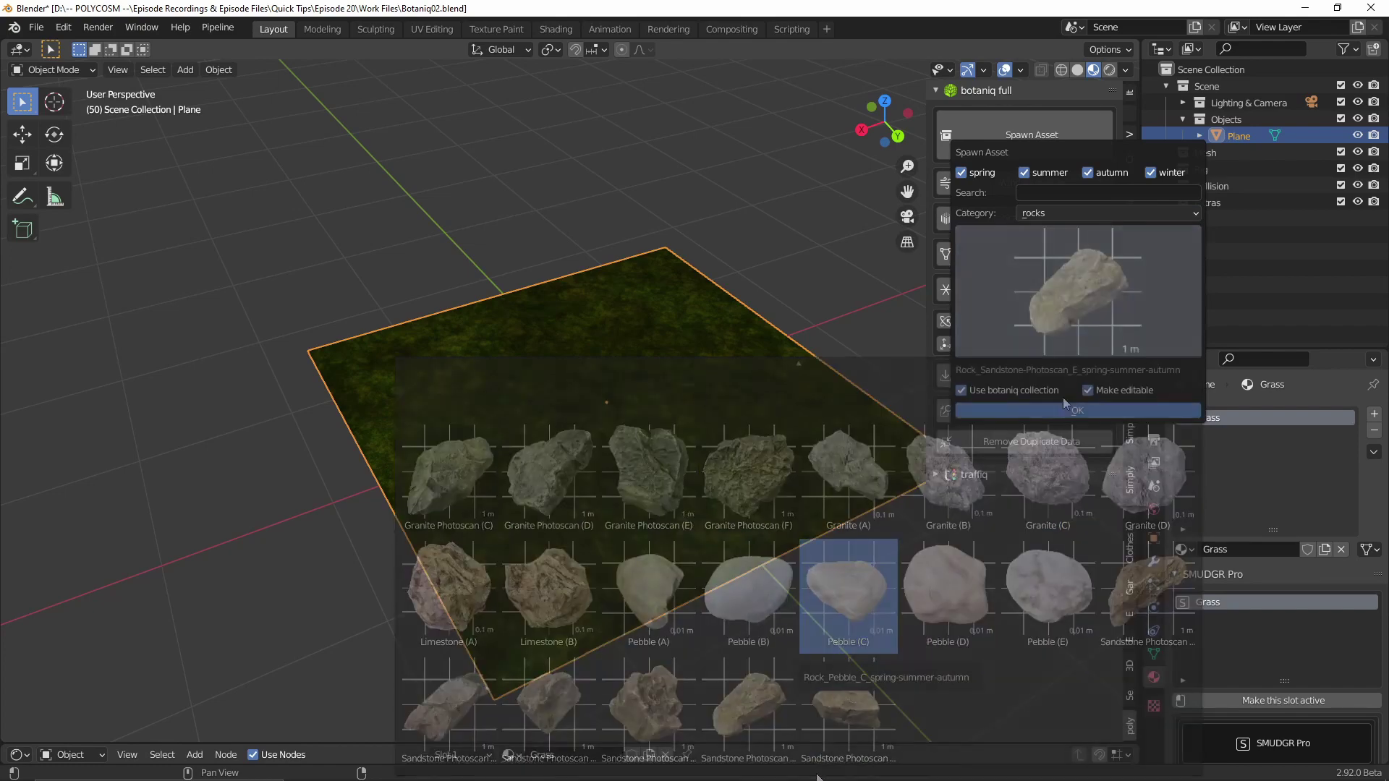
{"action": "left_click", "coordinate": [1063, 403]}
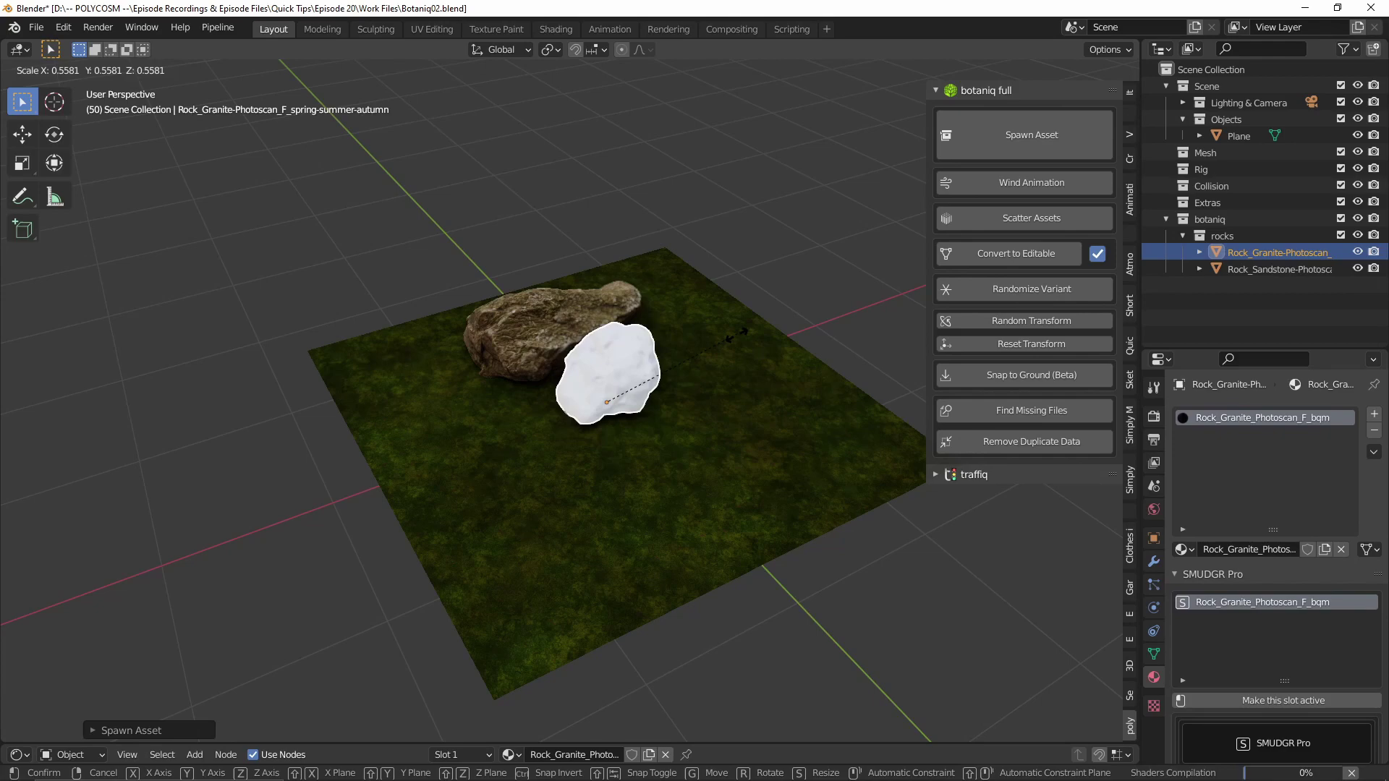
{"action": "left_click", "coordinate": [736, 335]}
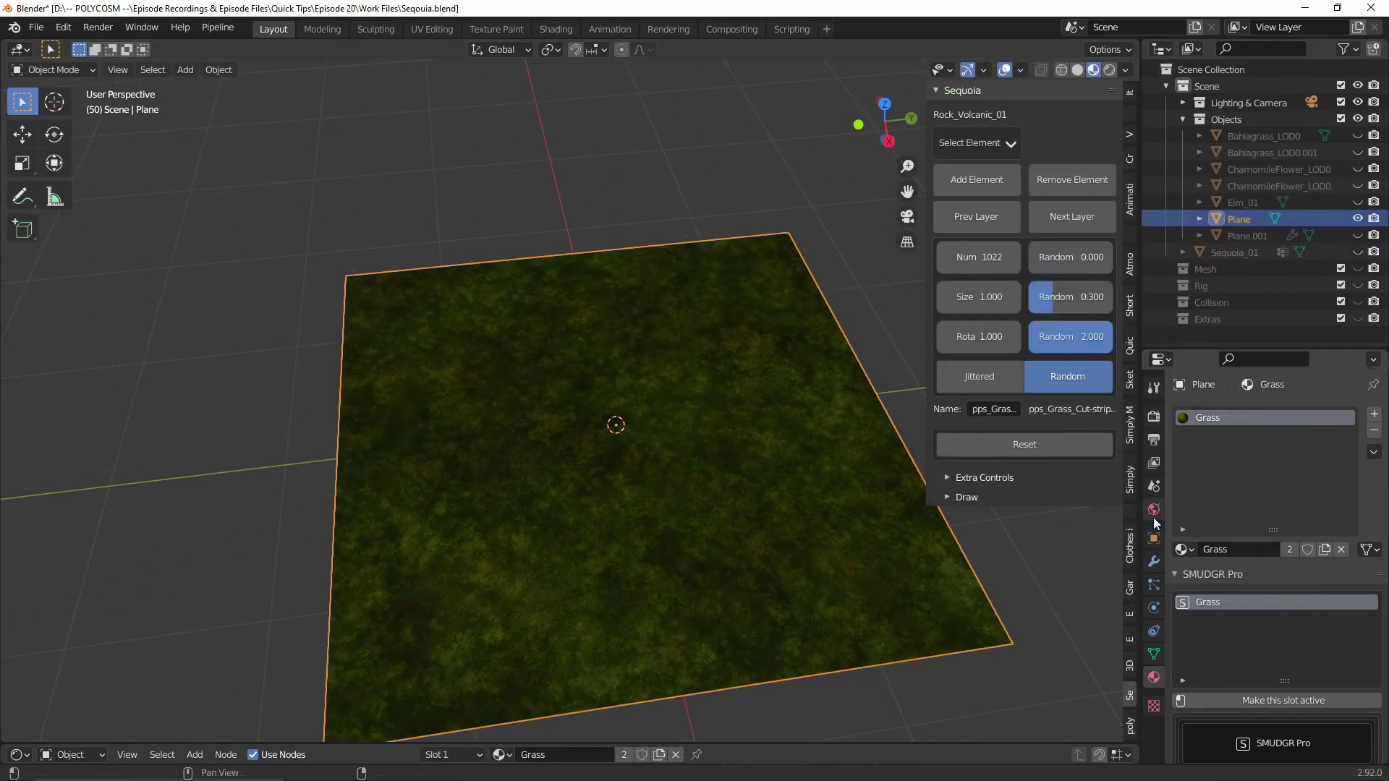
With Sequoia, scatter Rock_Volcanic_01 on the plane using number 36, number randomness 0.347, size randomness 0.831 and rotation randomness 1.644.
{"action": "left_click", "coordinate": [977, 179]}
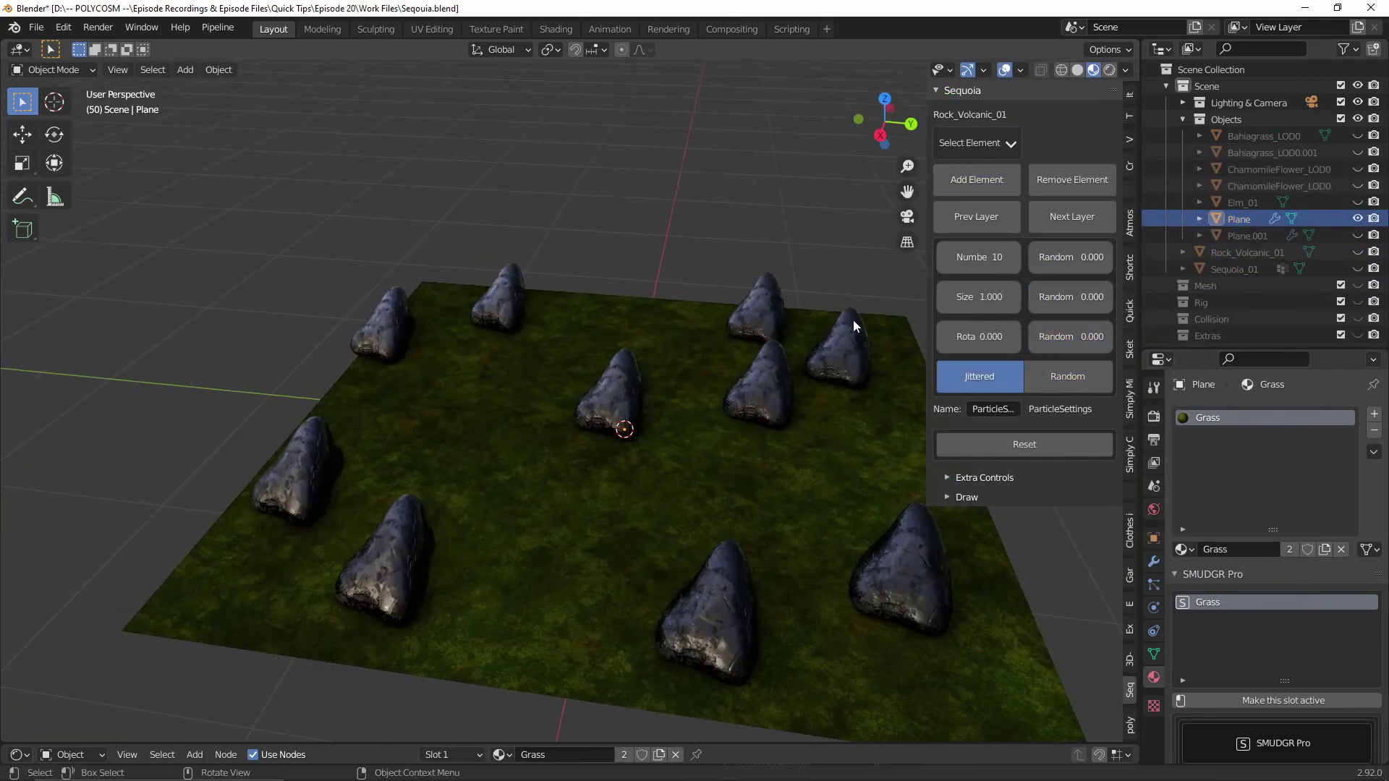
{"action": "middle_click_drag", "start_coordinate": [853, 320], "coordinate": [1031, 258]}
{"action": "left_click_drag", "start_coordinate": [1031, 259], "coordinate": [1085, 336]}
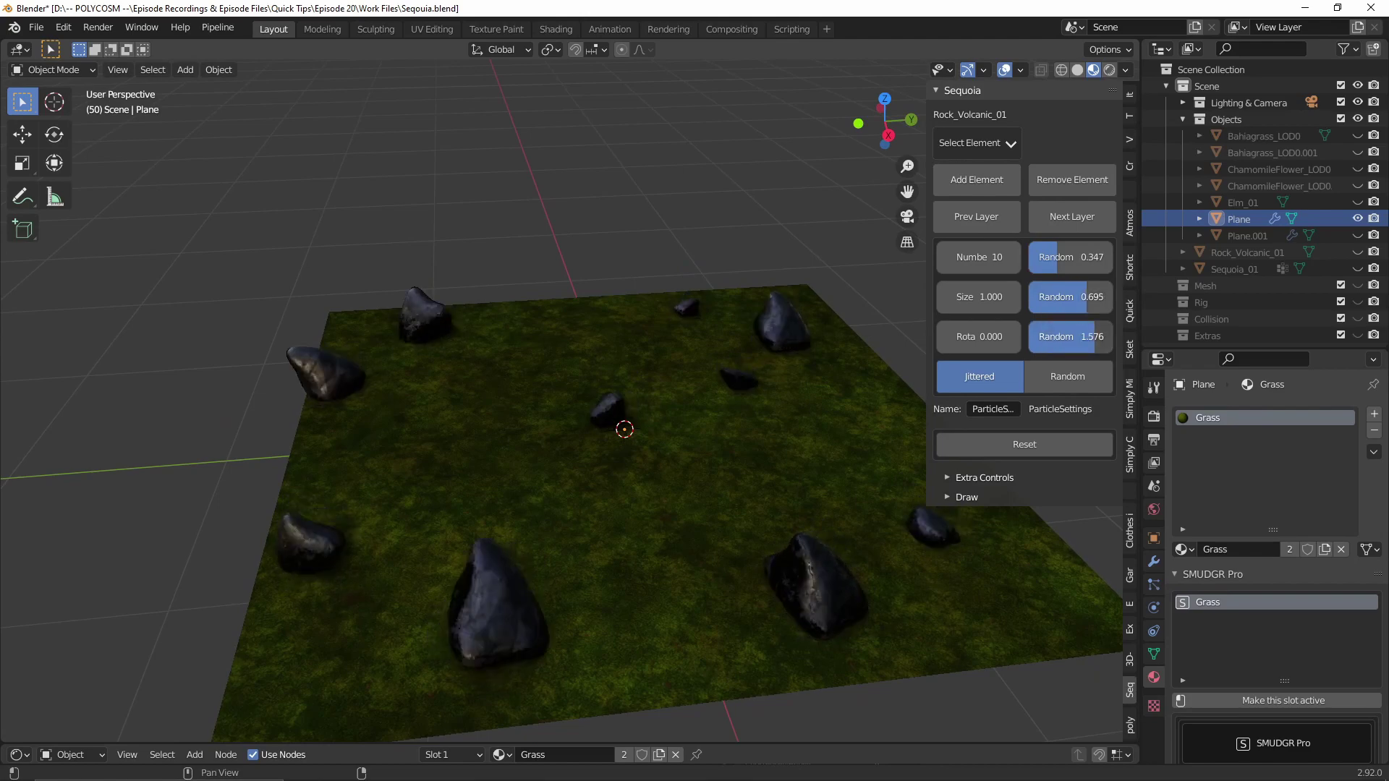
{"action": "left_click_drag", "start_coordinate": [979, 257], "coordinate": [1013, 257]}
{"action": "left_click_drag", "start_coordinate": [1070, 297], "coordinate": [1093, 297]}
{"action": "left_click_drag", "start_coordinate": [1071, 336], "coordinate": [1086, 336]}
Scale the rock-covered plane up to about 2.49 times its size.
{"action": "left_click", "coordinate": [687, 434]}
{"action": "key", "text": "s"}
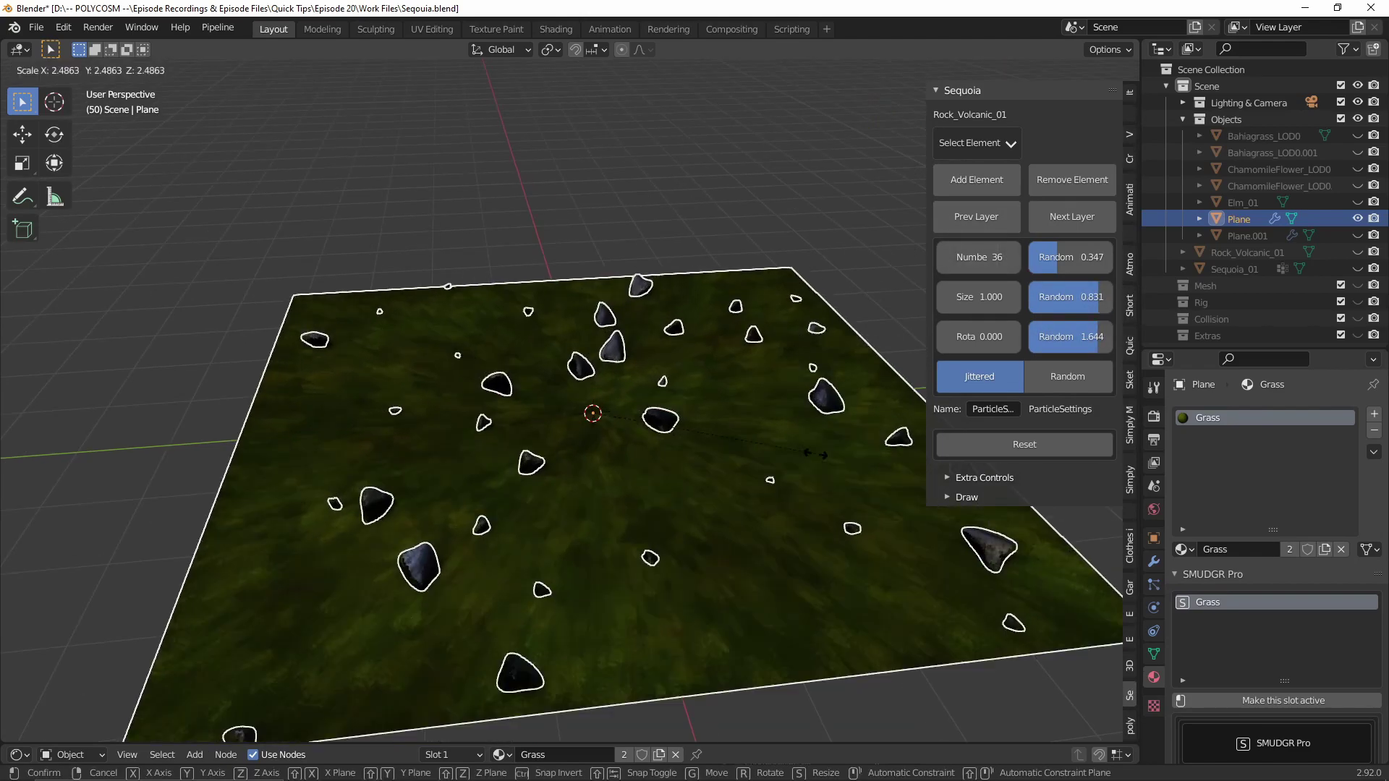
{"action": "left_click", "coordinate": [815, 453]}
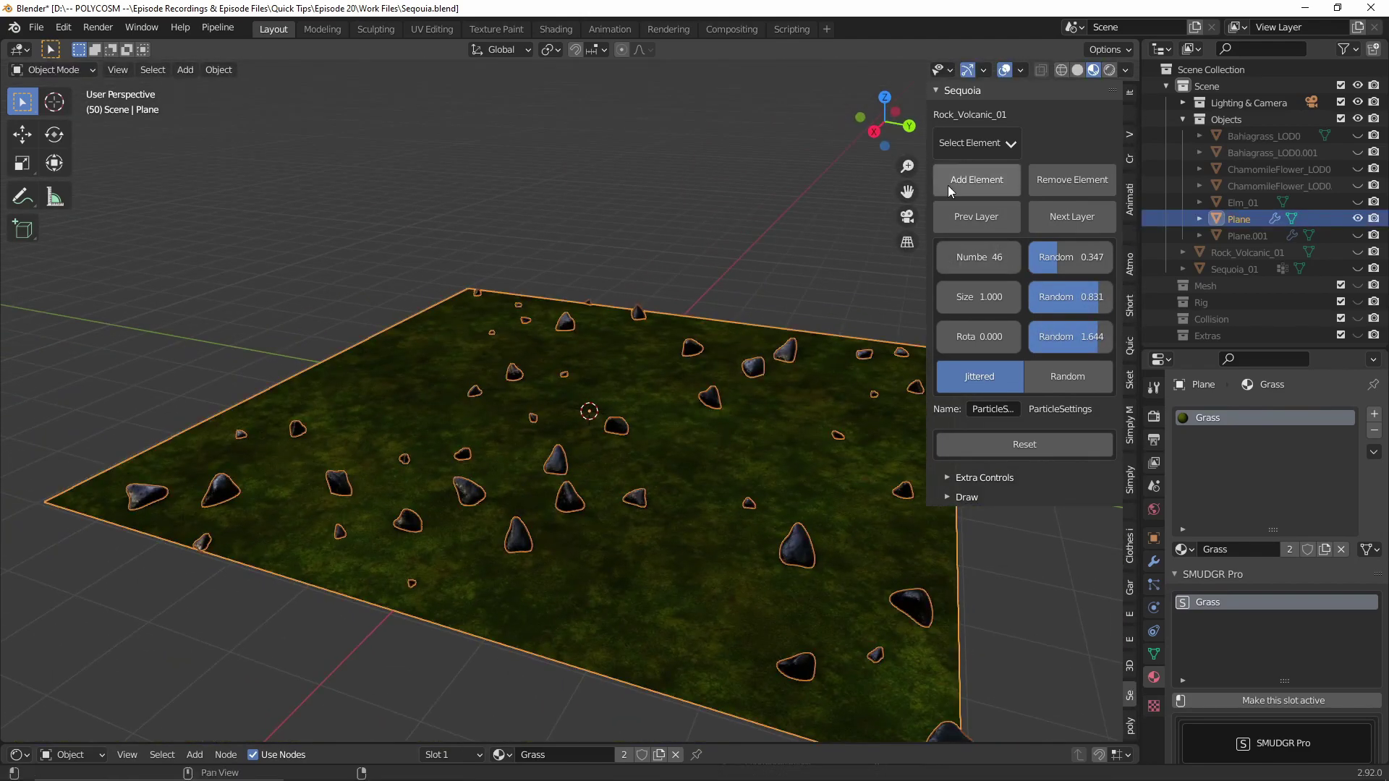
Add Rock_Volcanic_03 from the Rocks Collection as another scatter layer on the plane and adjust its size randomness.
{"action": "left_click", "coordinate": [1009, 180]}
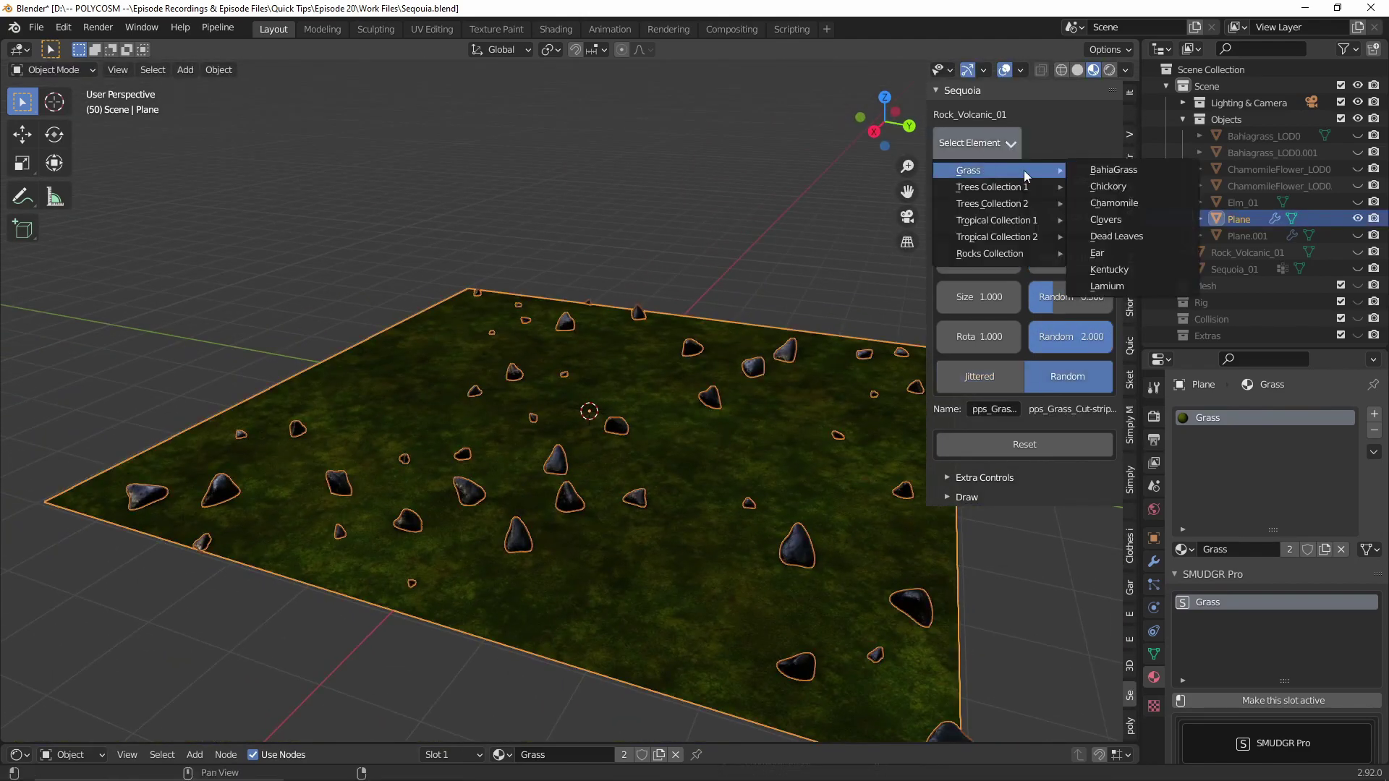
{"action": "mouse_move", "coordinate": [990, 254]}
{"action": "left_click", "coordinate": [1110, 533]}
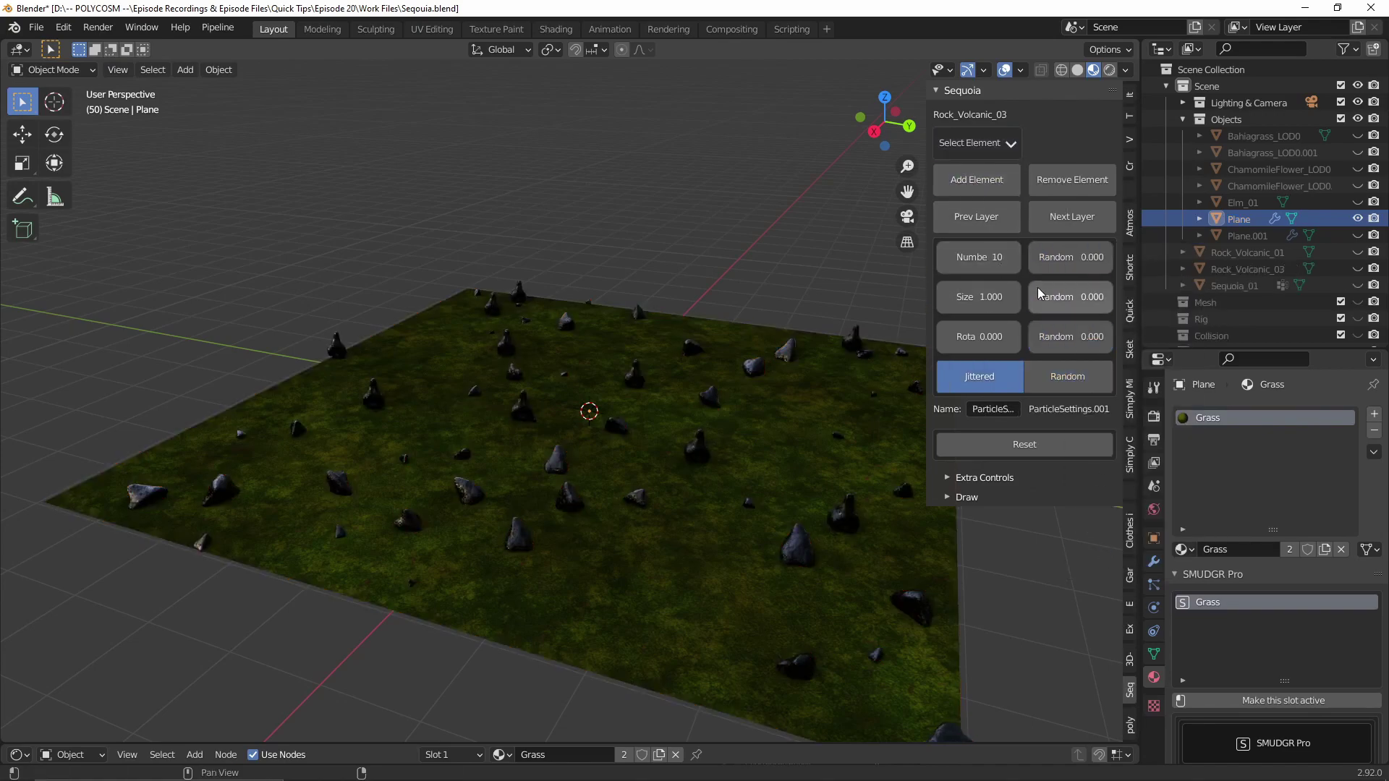
{"action": "left_click_drag", "start_coordinate": [1039, 293], "coordinate": [1016, 286]}
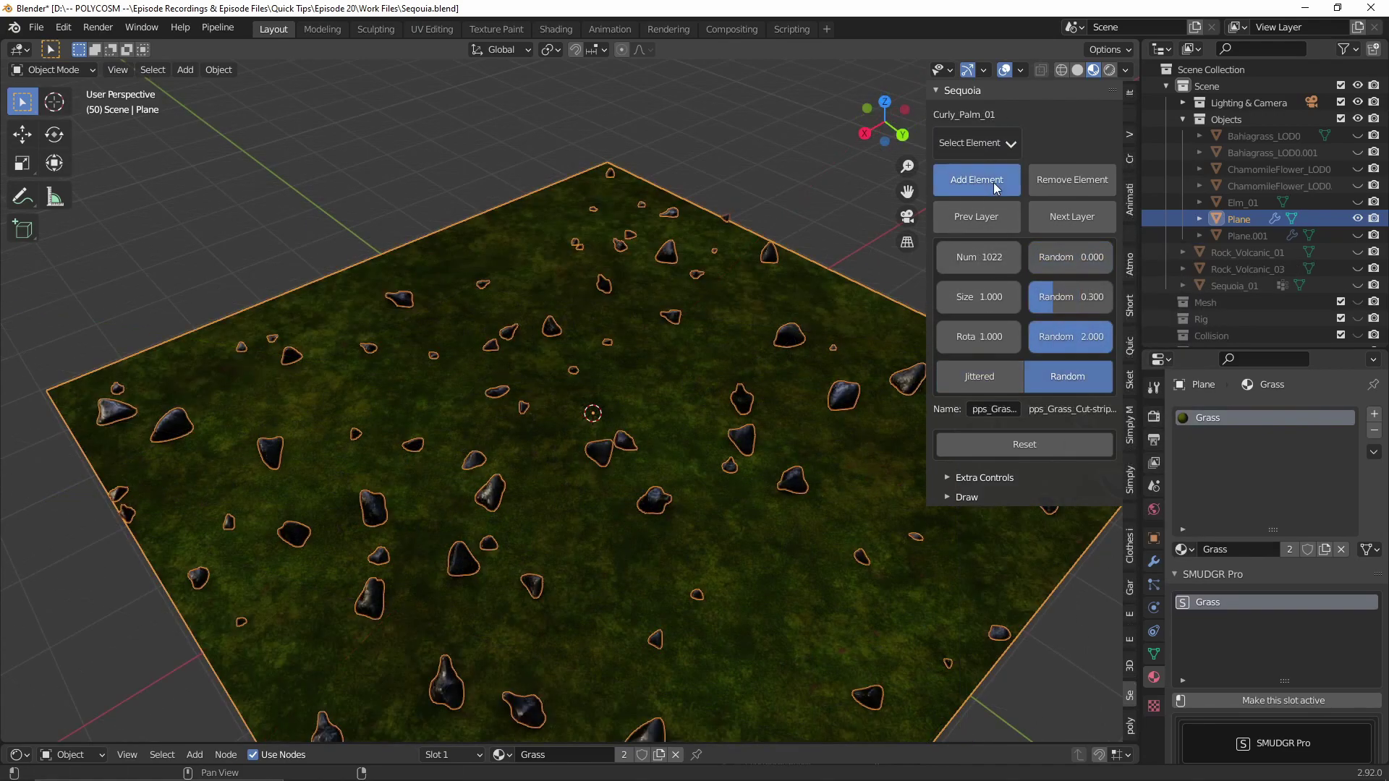
Scatter Curly_Palm_01 among the rocks with number 13, size randomness 0.466 and rotation randomness 1.051.
{"action": "left_click", "coordinate": [996, 188]}
{"action": "middle_click_drag", "start_coordinate": [840, 375], "coordinate": [718, 315]}
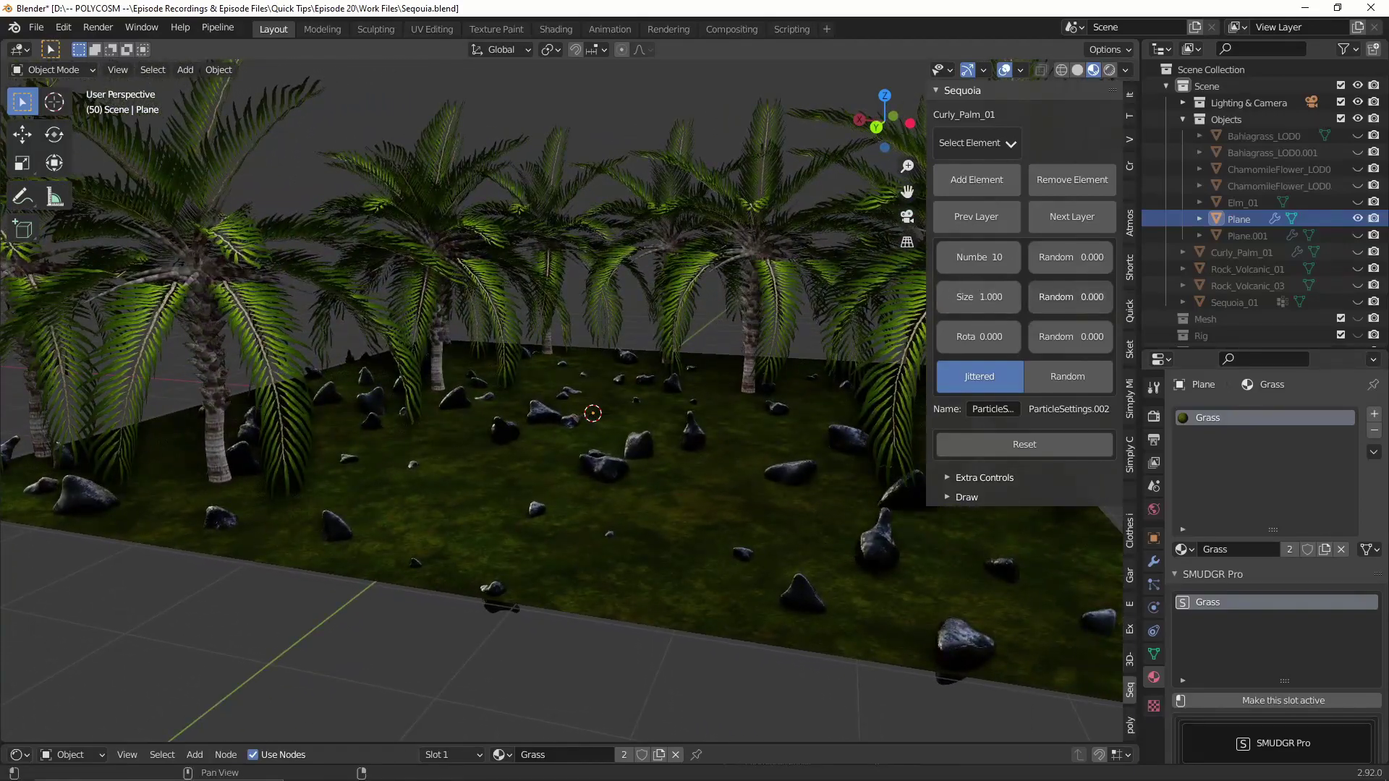
{"action": "left_click_drag", "start_coordinate": [1052, 297], "coordinate": [1058, 257]}
{"action": "mouse_move", "coordinate": [1053, 336]}
{"action": "left_mouse_down"}
{"action": "mouse_move", "coordinate": [1081, 336]}
{"action": "mouse_move", "coordinate": [1053, 323]}
{"action": "left_mouse_up"}
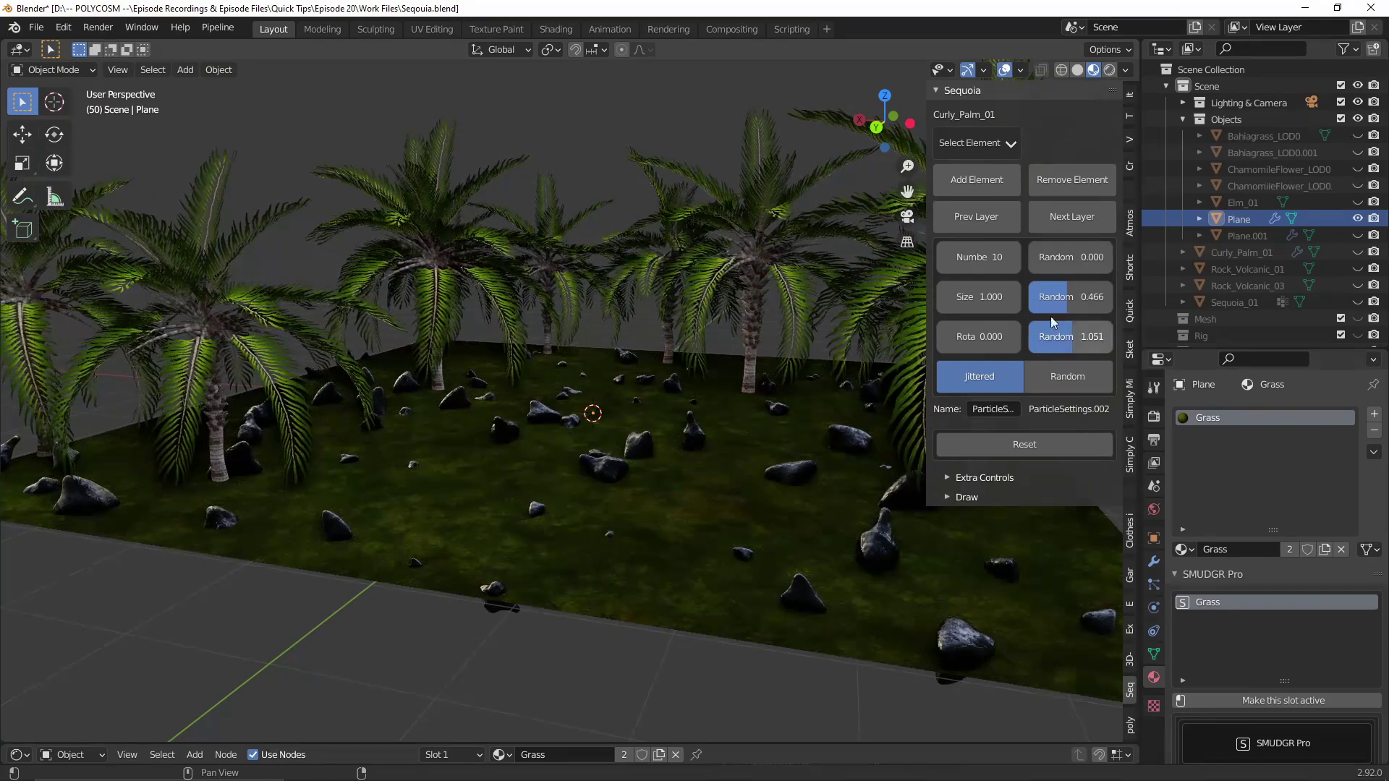
{"action": "left_click_drag", "start_coordinate": [998, 258], "coordinate": [1005, 257]}
Enlarge the plane so the palms and rocks spread over a much wider area.
{"action": "scroll", "coordinate": [692, 499], "scroll_direction": "down", "scroll_amount": 6}
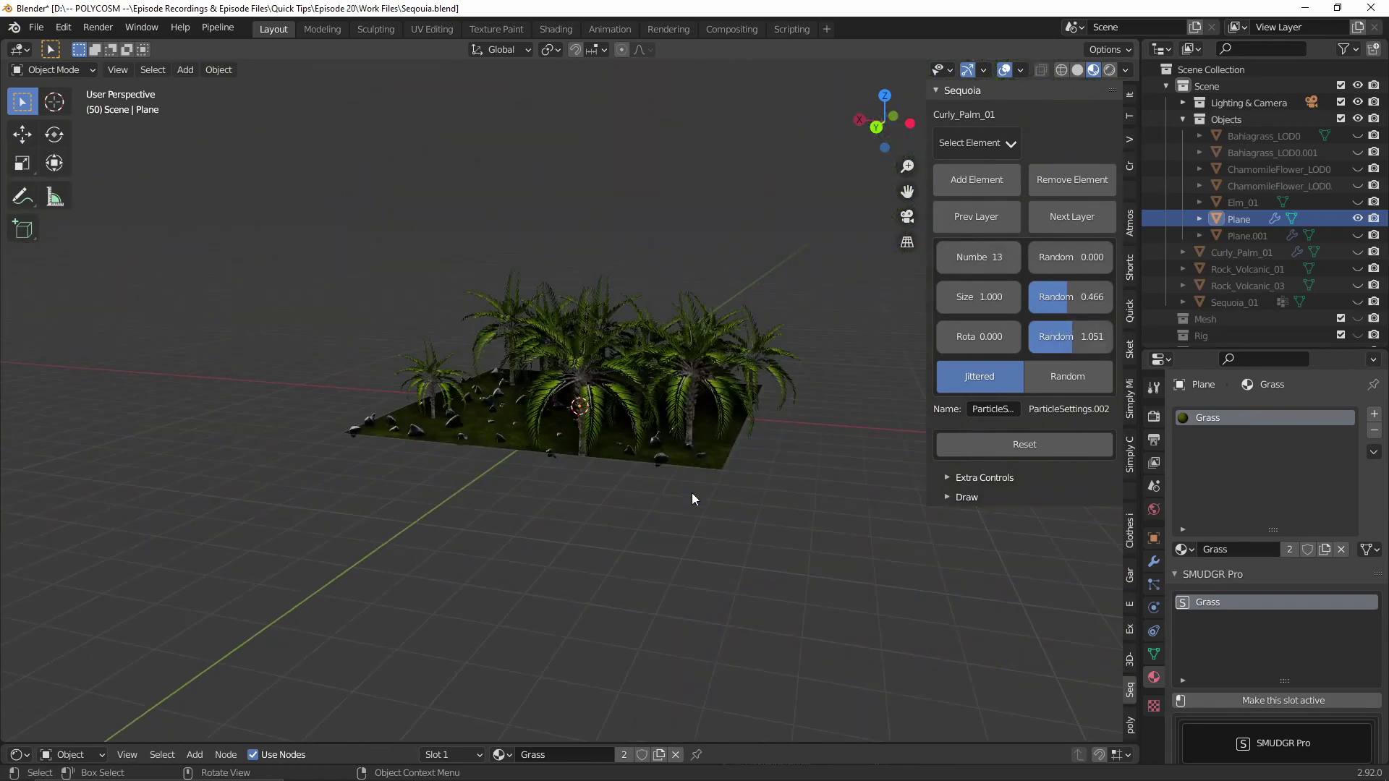
{"action": "key", "text": "a"}
{"action": "key", "text": "s"}
{"action": "left_click", "coordinate": [177, 456]}
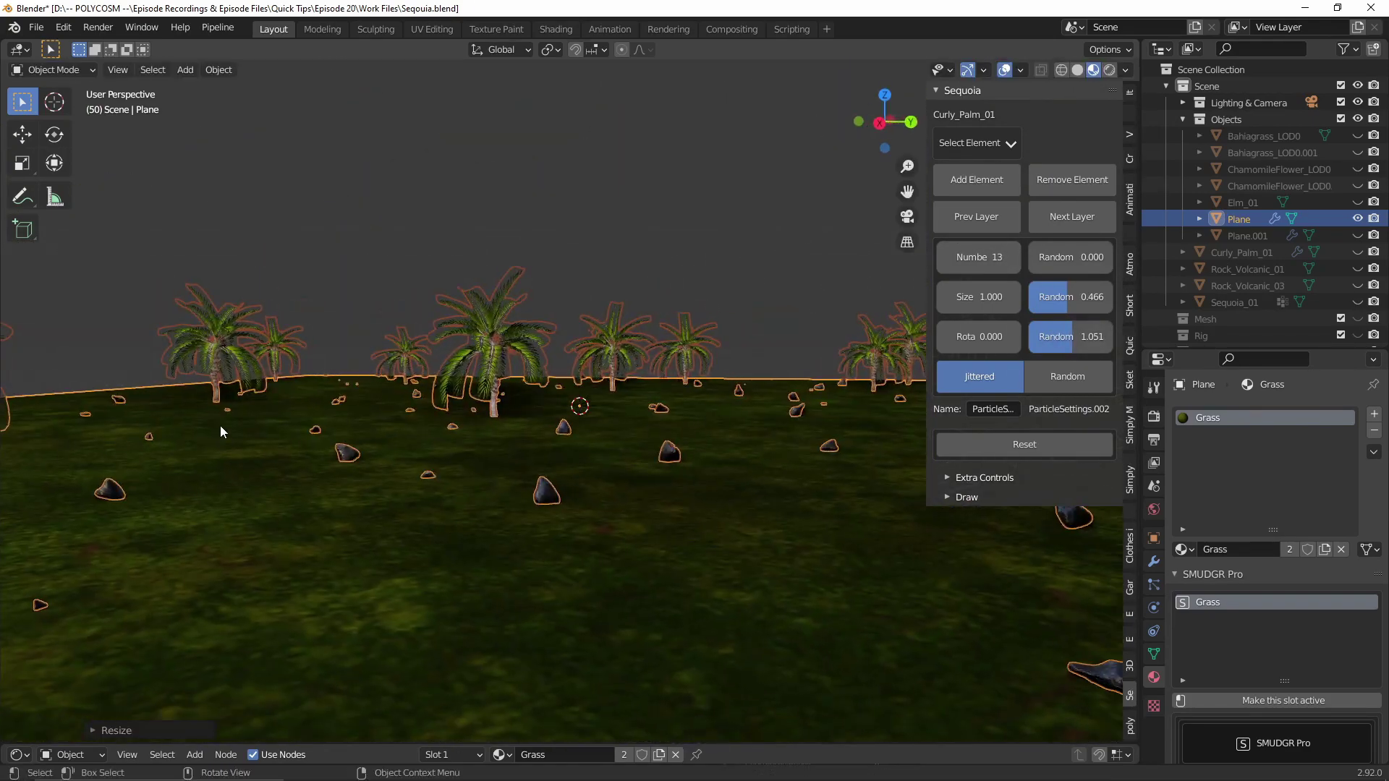
Set the palm layer's number to 33, its size randomness to 0.636 and its rotation randomness to 1.356.
{"action": "left_click_drag", "start_coordinate": [980, 256], "coordinate": [1024, 256]}
{"action": "middle_click_drag", "start_coordinate": [782, 311], "coordinate": [630, 347]}
{"action": "scroll", "coordinate": [687, 360], "scroll_direction": "down", "scroll_amount": 4}
{"action": "left_click_drag", "start_coordinate": [1063, 257], "coordinate": [1086, 331]}
{"action": "scroll", "coordinate": [689, 385], "scroll_direction": "up", "scroll_amount": 5}
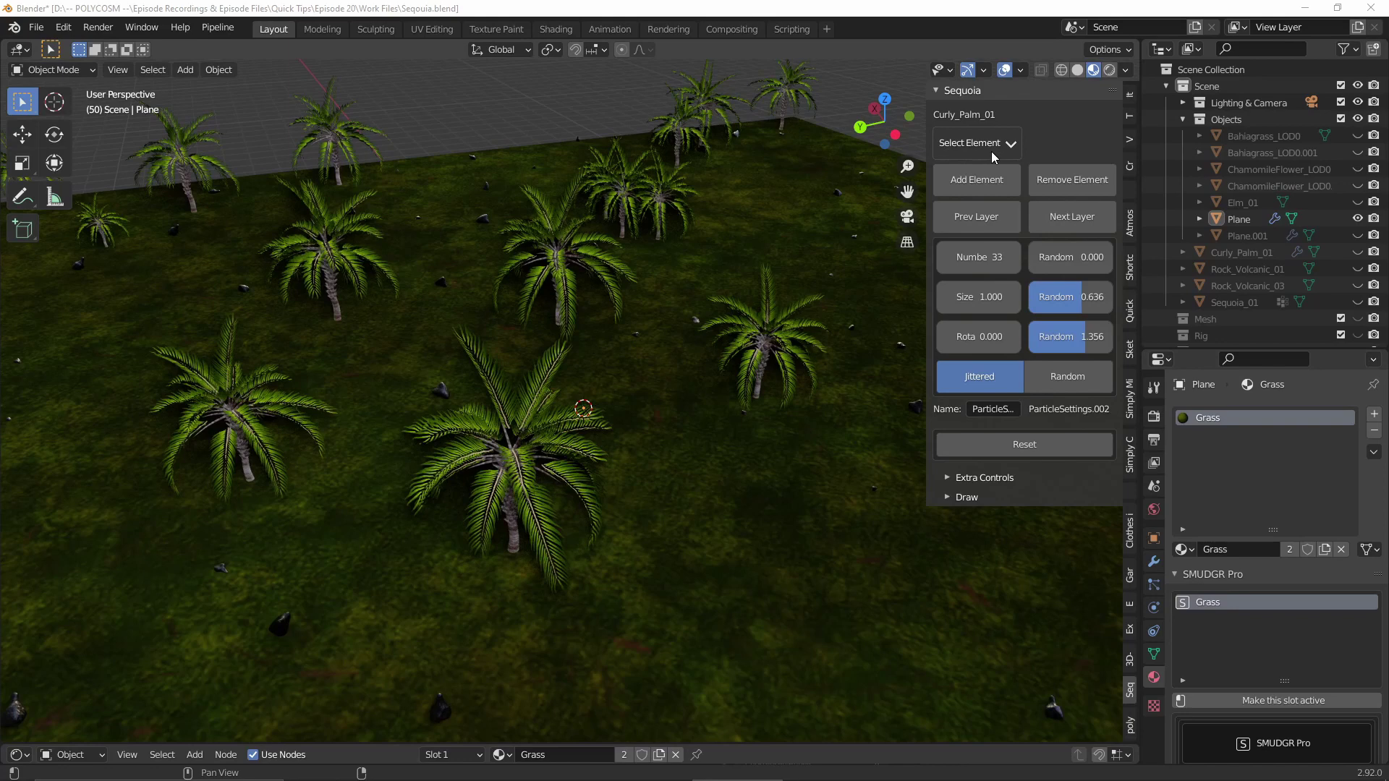
Open Sequoia's element list and look through its grass, tree, tropical and rock collections.
{"action": "left_click", "coordinate": [992, 153]}
{"action": "mouse_move", "coordinate": [990, 168]}
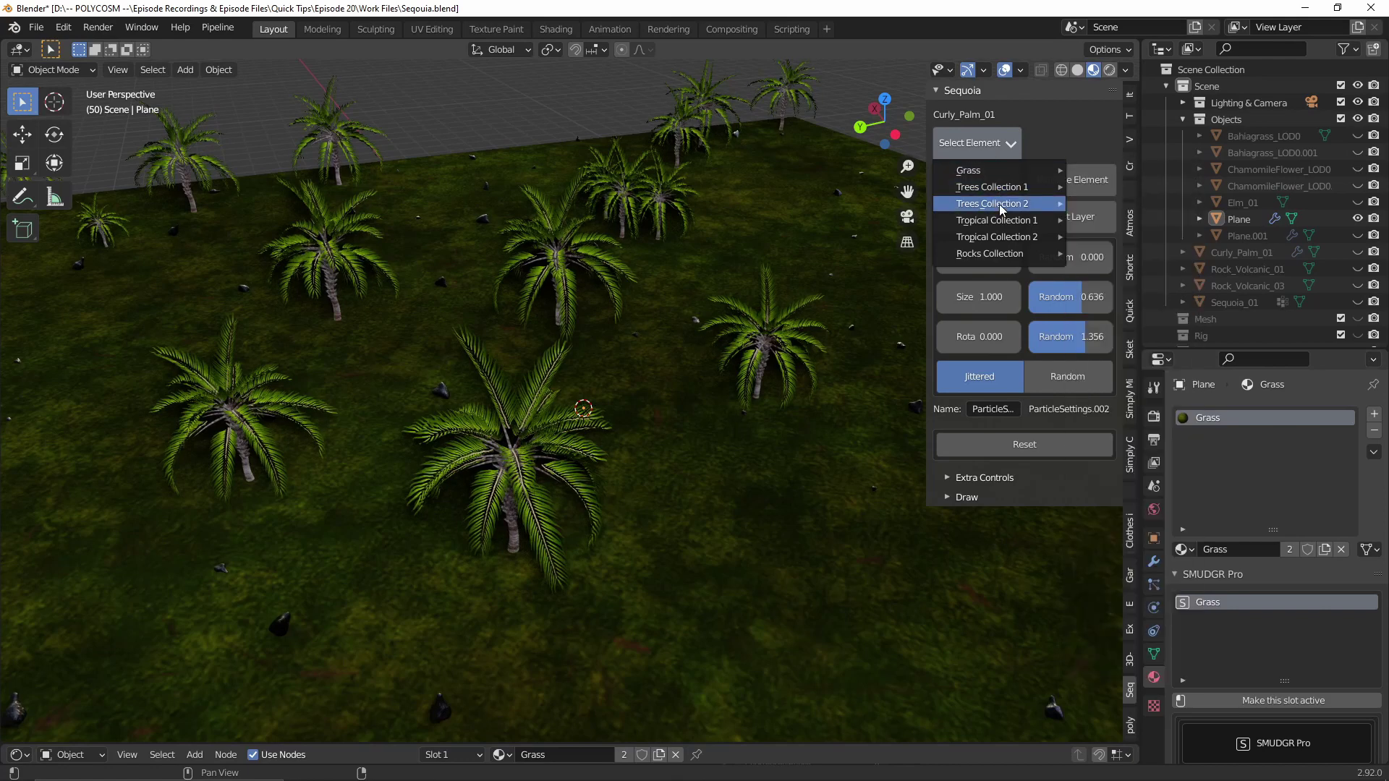
{"action": "mouse_move", "coordinate": [1003, 222]}
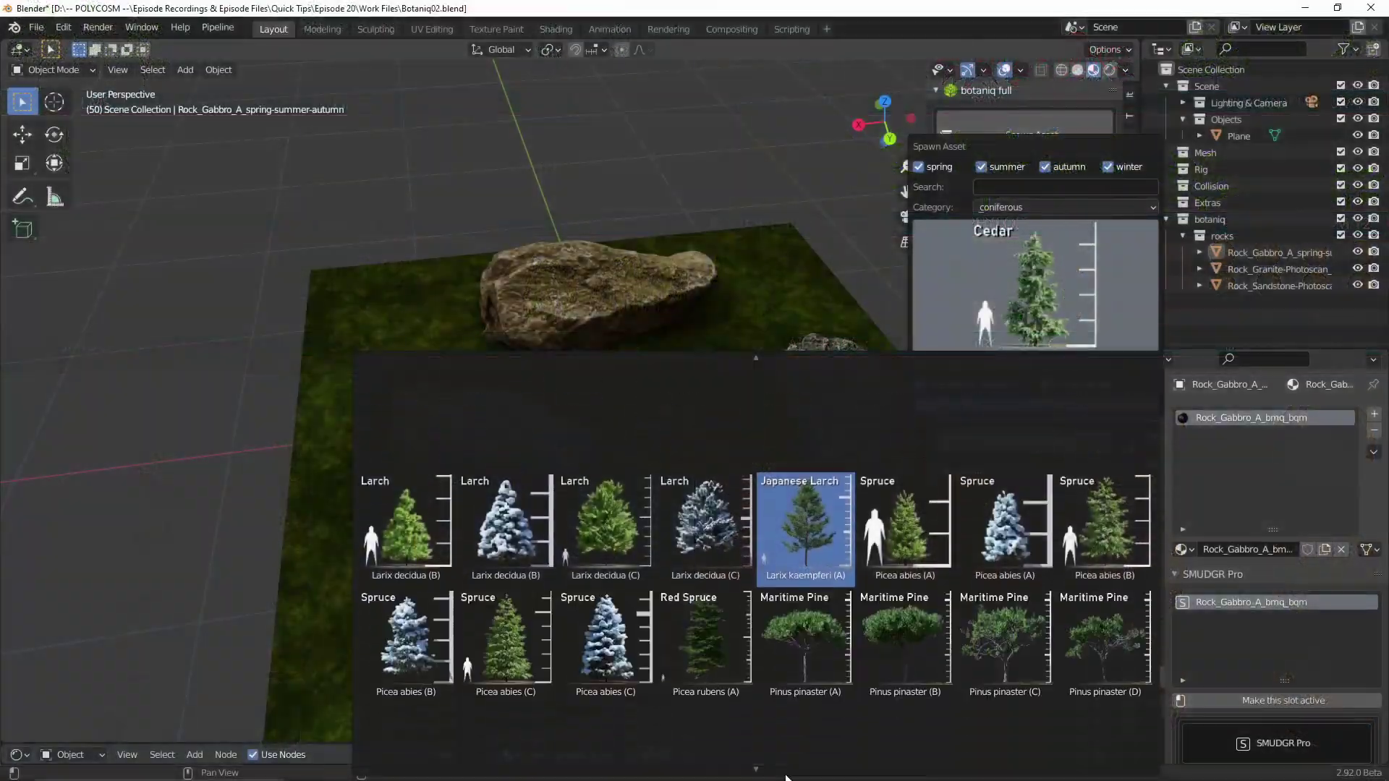
In botaniq's Spawn Asset dialog, browse the coniferous, deciduous and flowers categories.
{"action": "scroll", "coordinate": [904, 565], "scroll_direction": "down", "scroll_amount": 3}
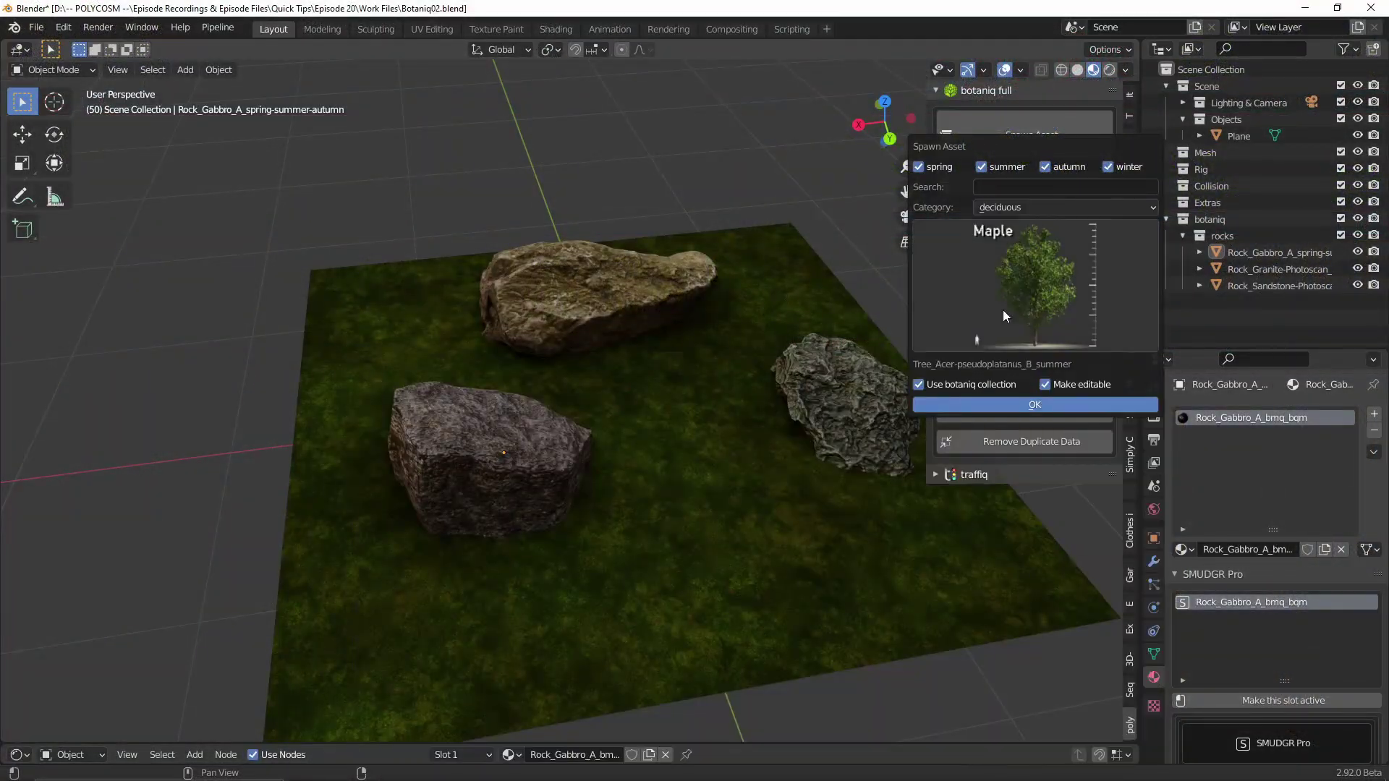
{"action": "left_click", "coordinate": [1003, 310]}
{"action": "scroll", "coordinate": [705, 608], "scroll_direction": "down", "scroll_amount": 8}
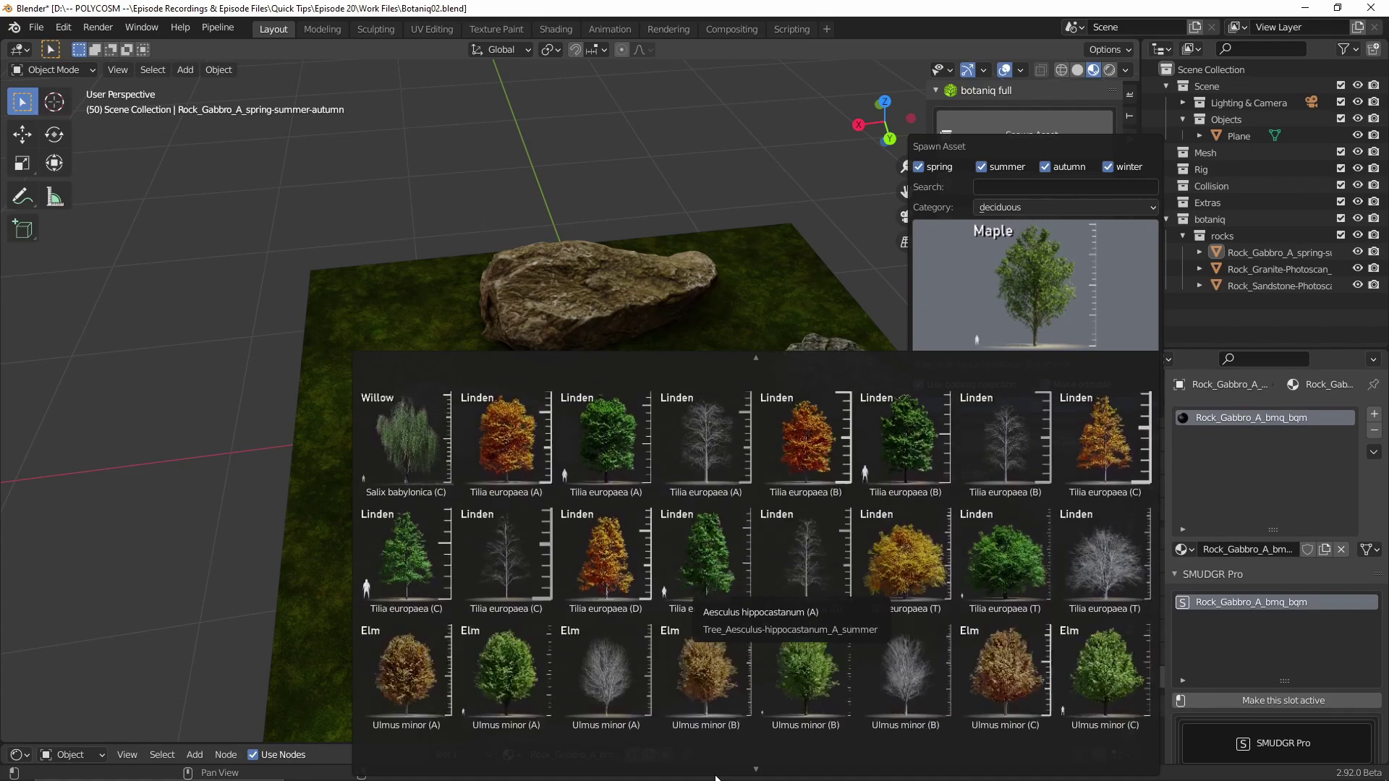
{"action": "scroll", "coordinate": [1027, 207], "scroll_direction": "down", "scroll_amount": 1, "text": "ctrl"}
{"action": "left_click", "coordinate": [1021, 285]}
{"action": "scroll", "coordinate": [807, 590], "scroll_direction": "down", "scroll_amount": 2}
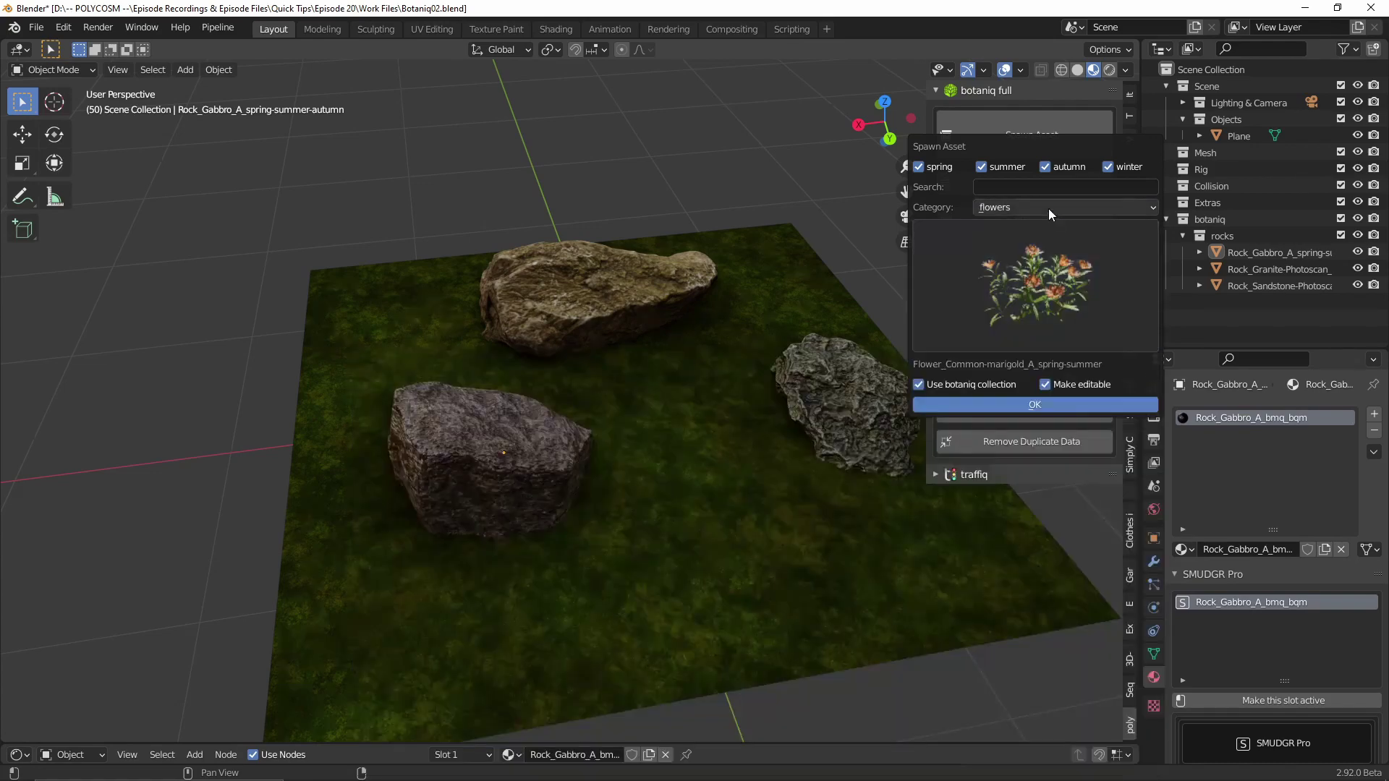
Browse botaniq's asset thumbnails onward through the ivy and plants categories.
{"action": "scroll", "coordinate": [1049, 209], "scroll_direction": "down", "scroll_amount": 3, "text": "ctrl"}
{"action": "left_click", "coordinate": [1027, 278]}
{"action": "scroll", "coordinate": [750, 724], "scroll_direction": "down", "scroll_amount": 2}
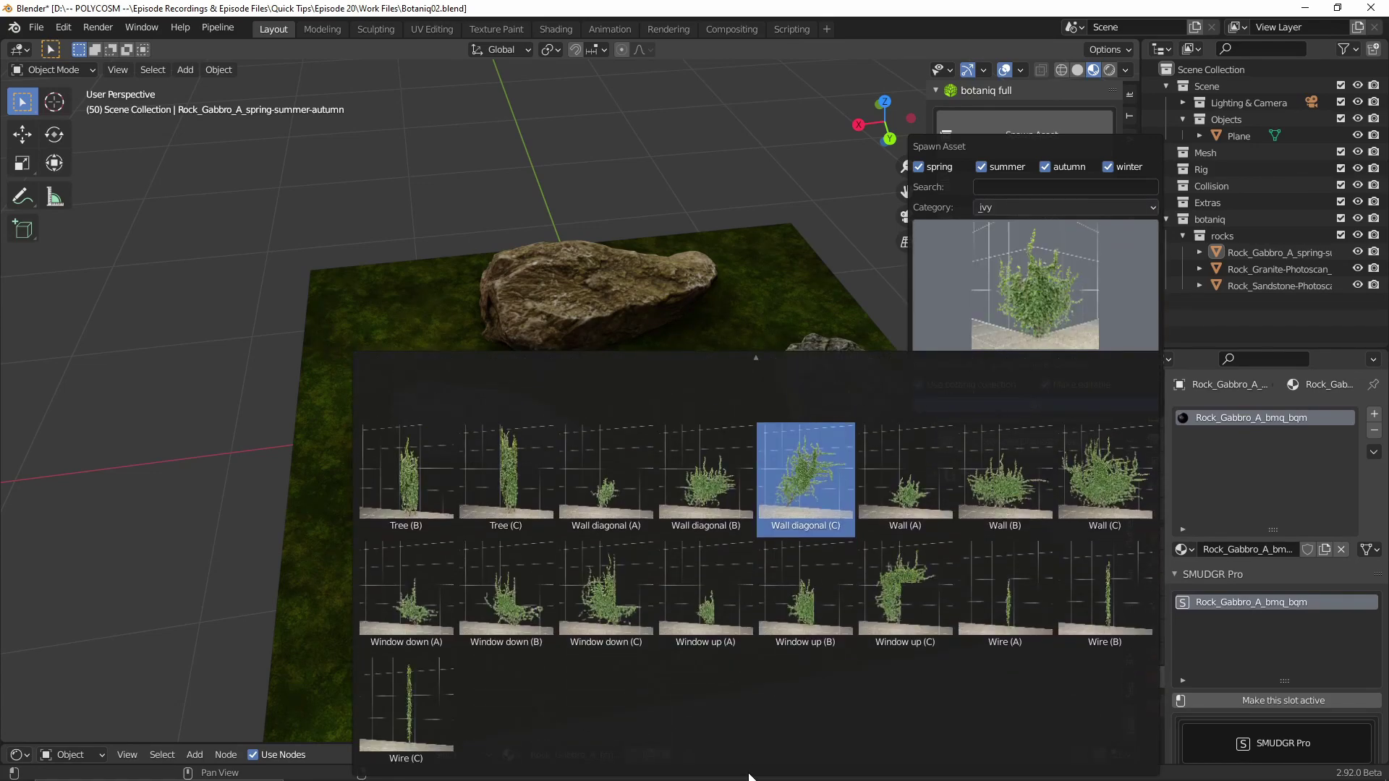
{"action": "scroll", "coordinate": [1048, 208], "scroll_direction": "down", "scroll_amount": 1, "text": "ctrl"}
{"action": "left_click", "coordinate": [1027, 285]}
{"action": "scroll", "coordinate": [1047, 212], "scroll_direction": "down", "scroll_amount": 1, "text": "ctrl"}
{"action": "left_click", "coordinate": [1028, 311]}
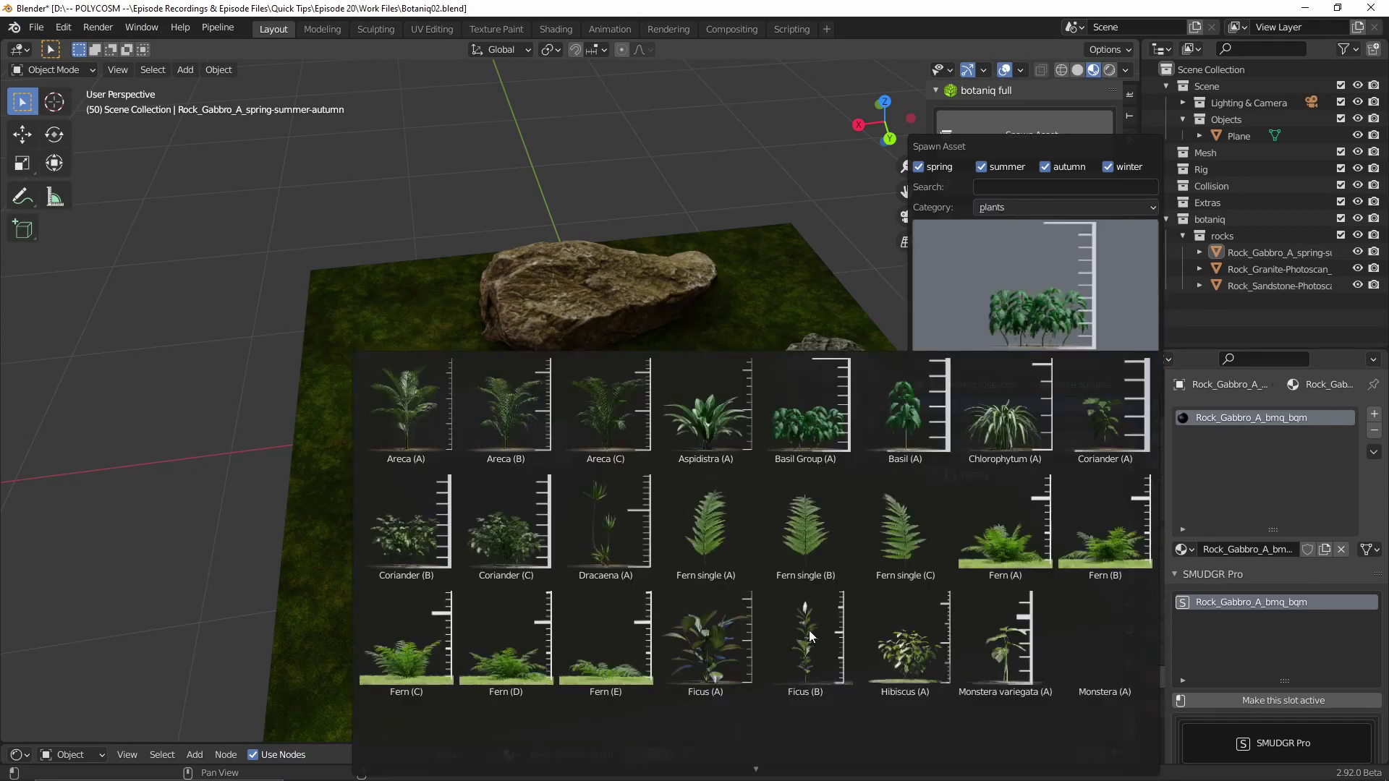
{"action": "scroll", "coordinate": [811, 637], "scroll_direction": "down", "scroll_amount": 1}
Browse the pots category and two further categories of botaniq assets.
{"action": "left_click", "coordinate": [1065, 207]}
{"action": "left_click", "coordinate": [1019, 366]}
{"action": "left_click", "coordinate": [1052, 279]}
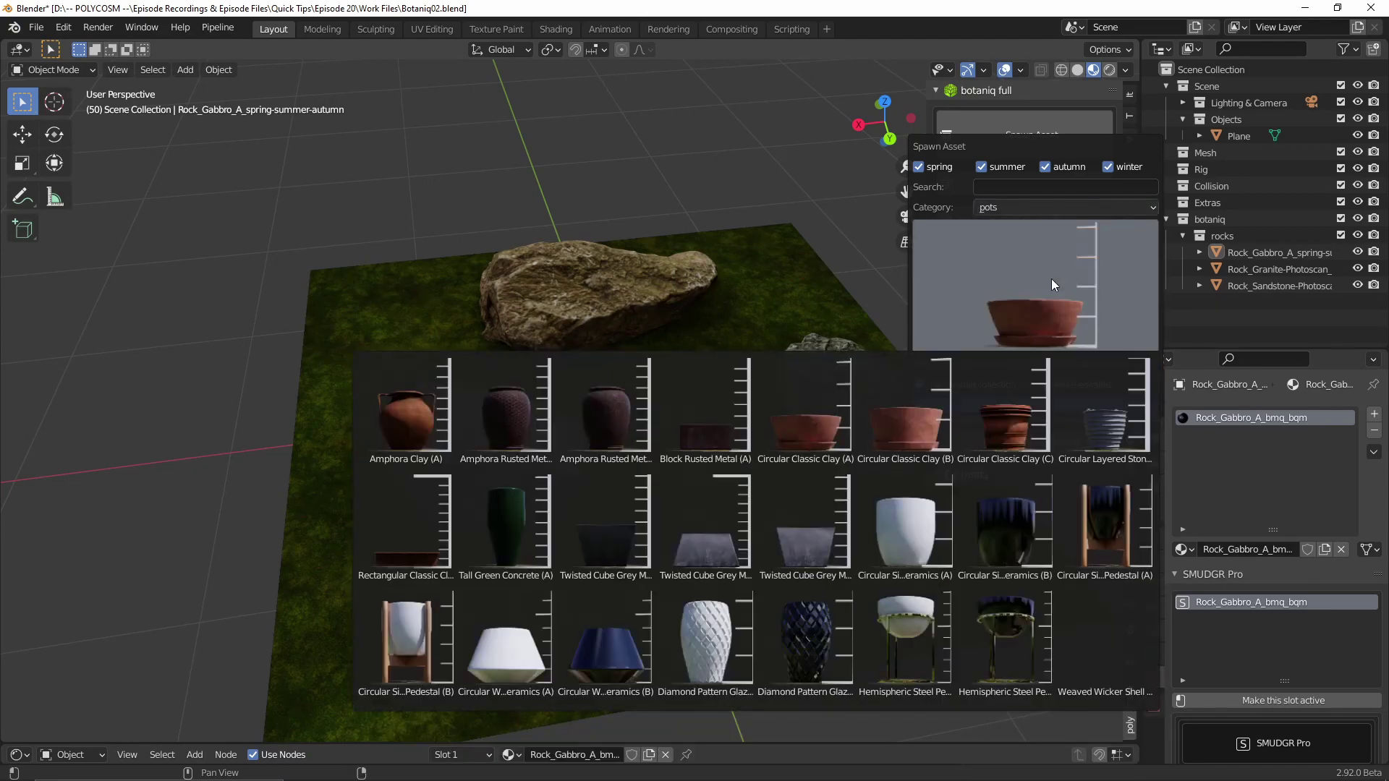
{"action": "left_click", "coordinate": [1065, 207]}
{"action": "left_click", "coordinate": [1036, 327]}
{"action": "left_click", "coordinate": [1027, 310]}
{"action": "left_click", "coordinate": [1065, 207]}
{"action": "left_click", "coordinate": [1024, 358]}
{"action": "left_click", "coordinate": [1034, 323]}
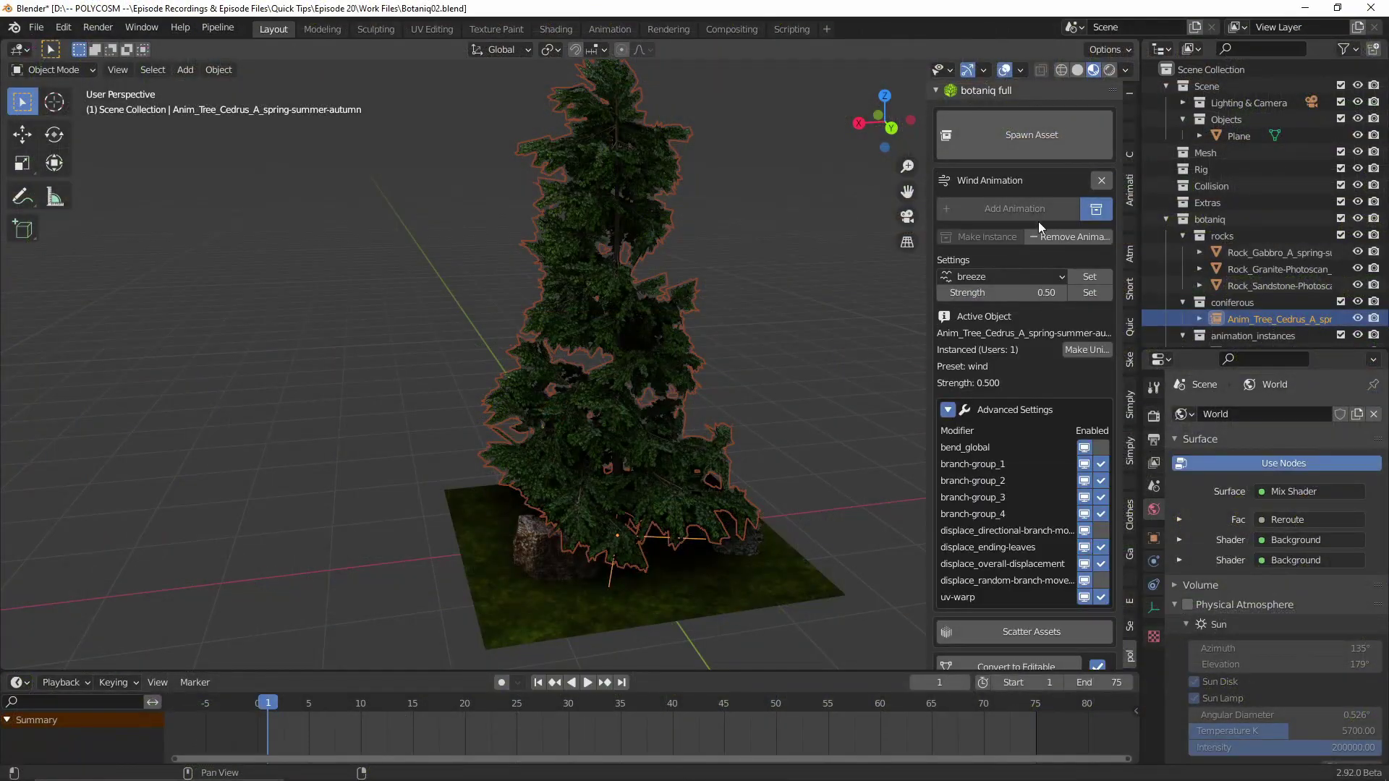
Play back the breeze wind animation on the cedar tree.
{"action": "left_click", "coordinate": [587, 682]}
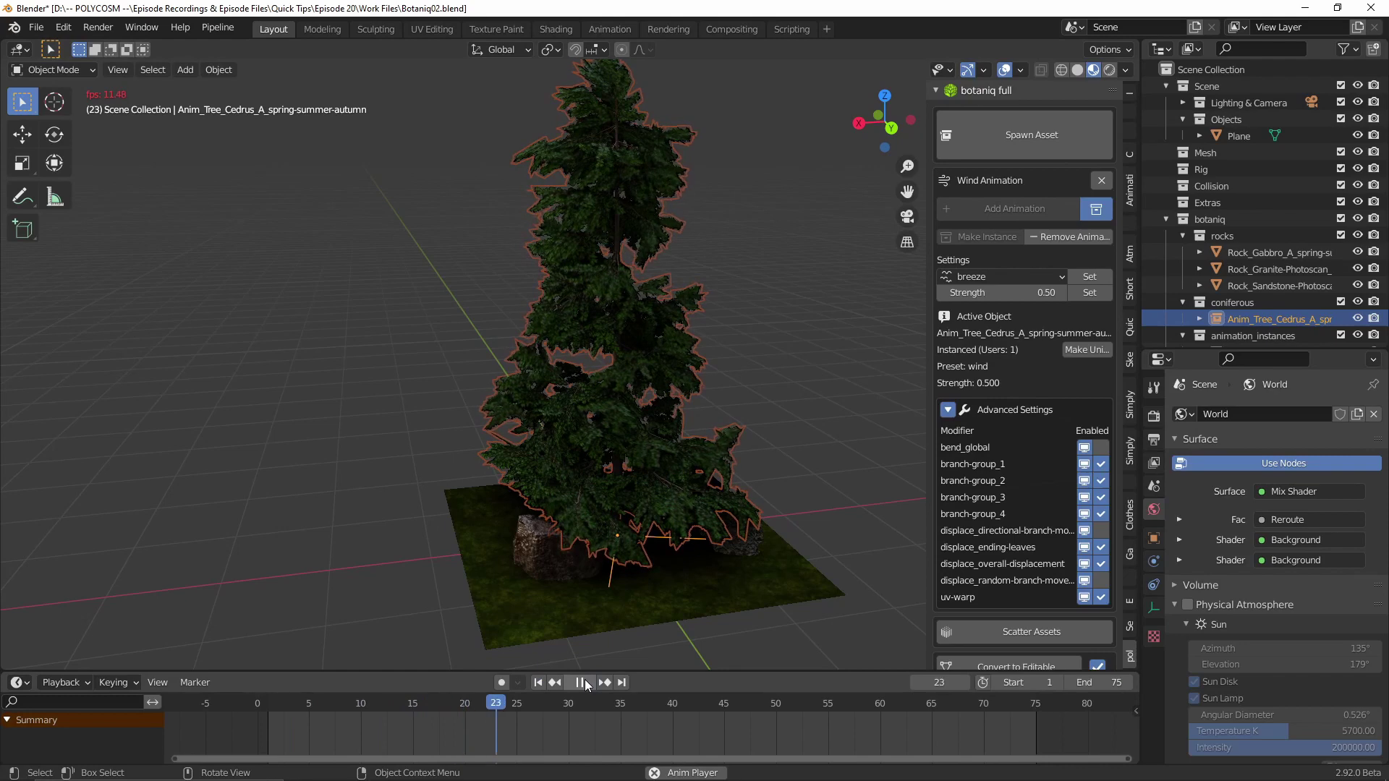